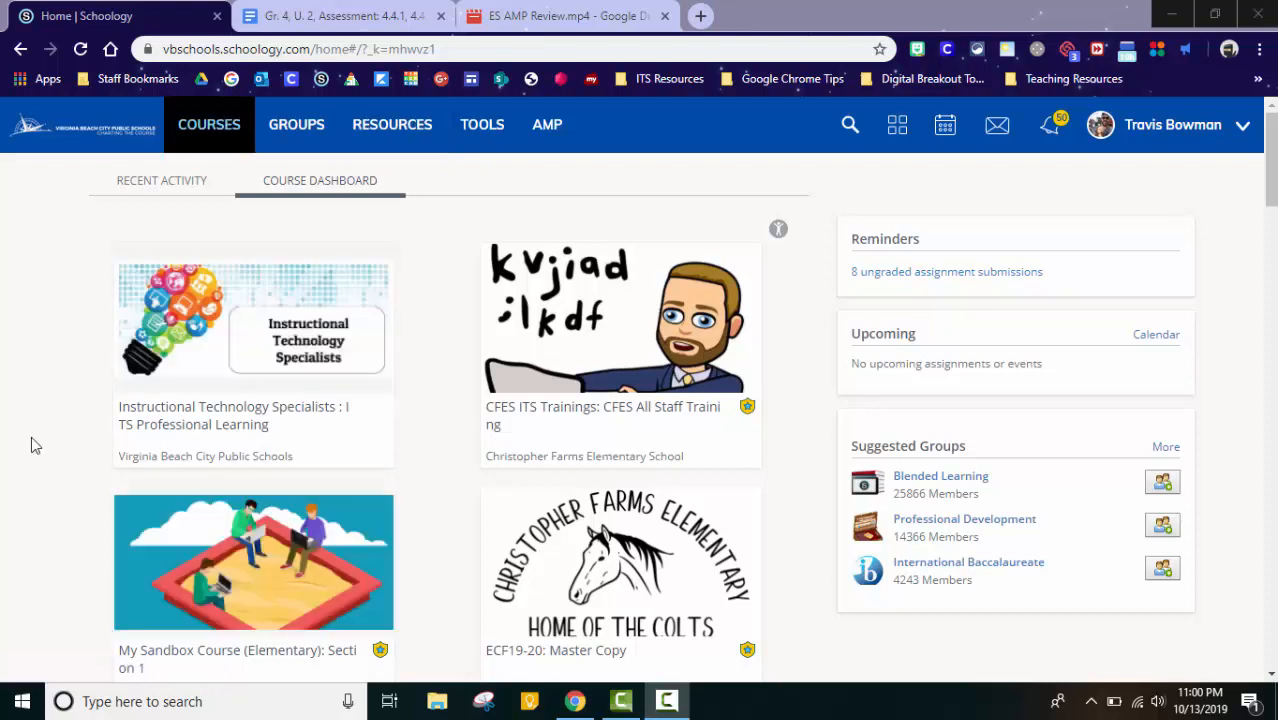
Step: Open the group resources collection of the ECF Grade 04 group
click(389, 133)
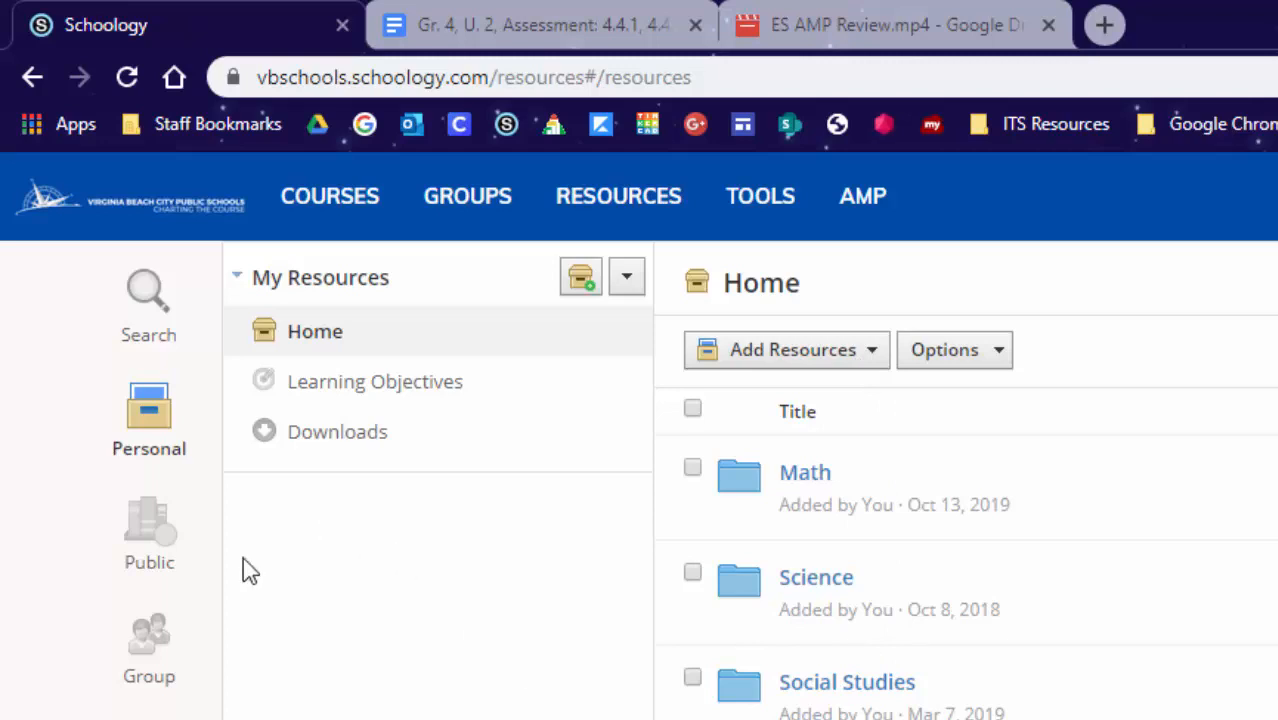
click(150, 670)
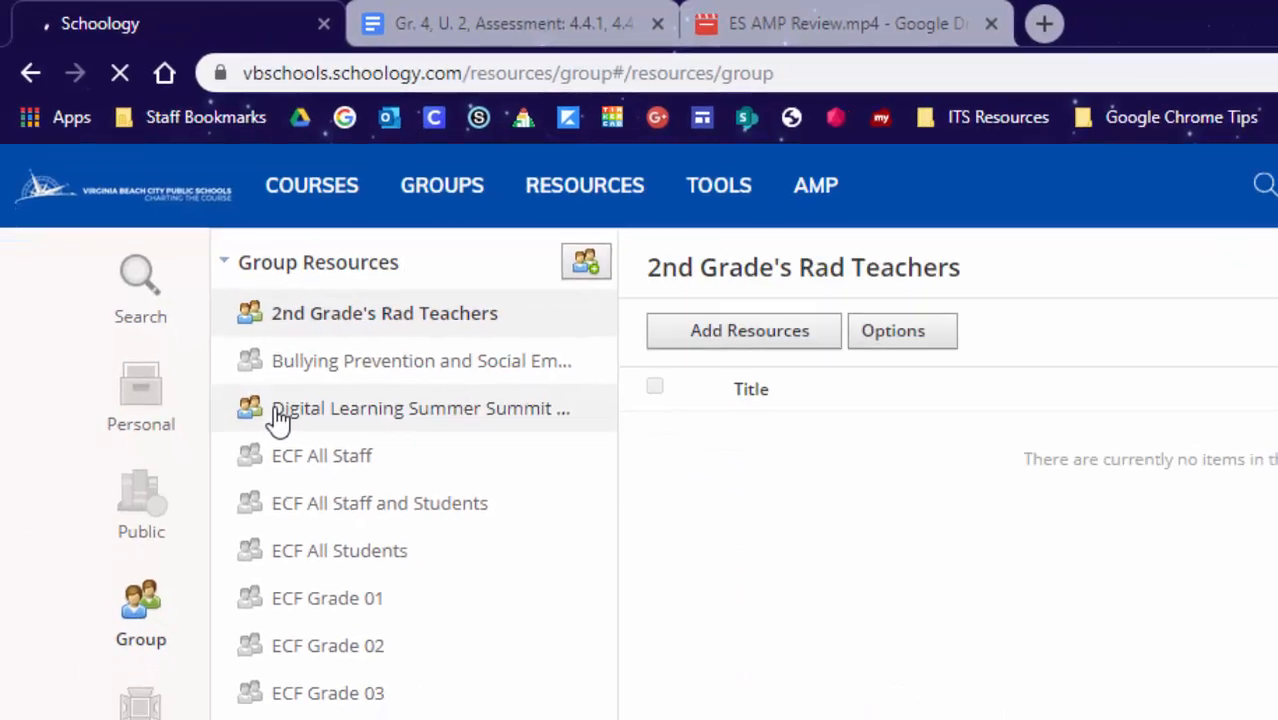
scroll(300, 445, down, 4)
scroll(323, 312, up, 2)
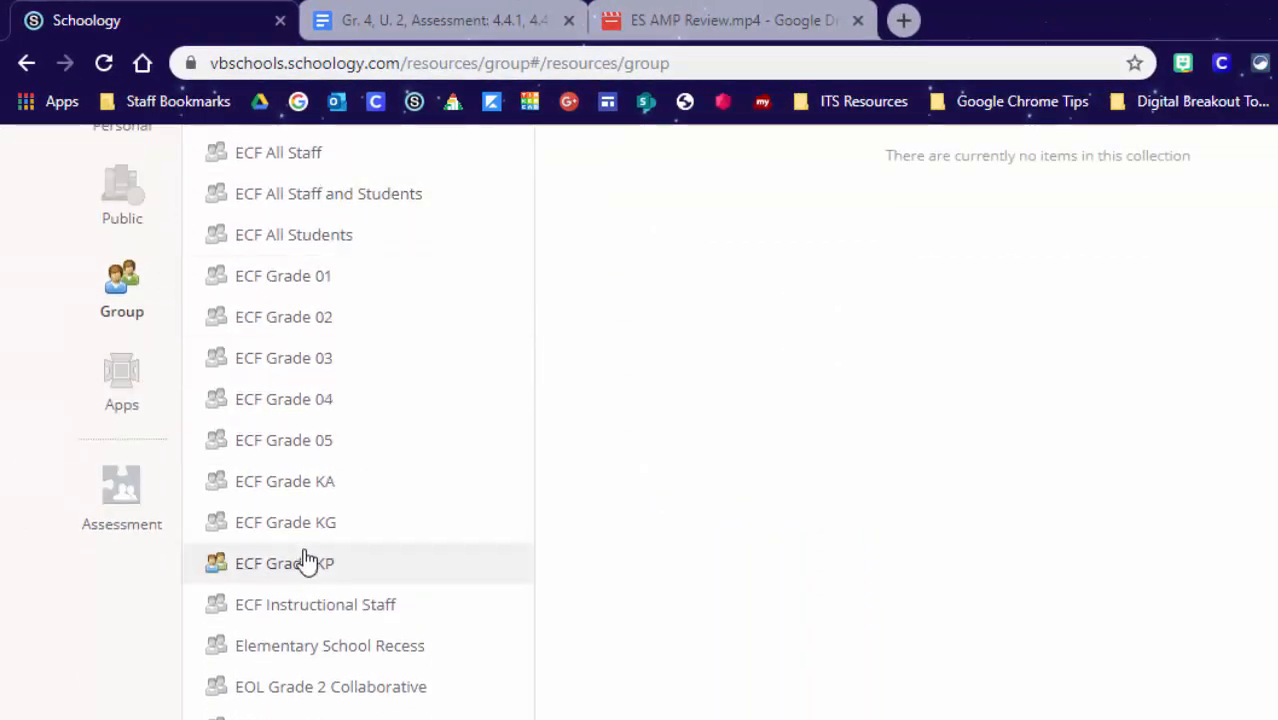
click(304, 414)
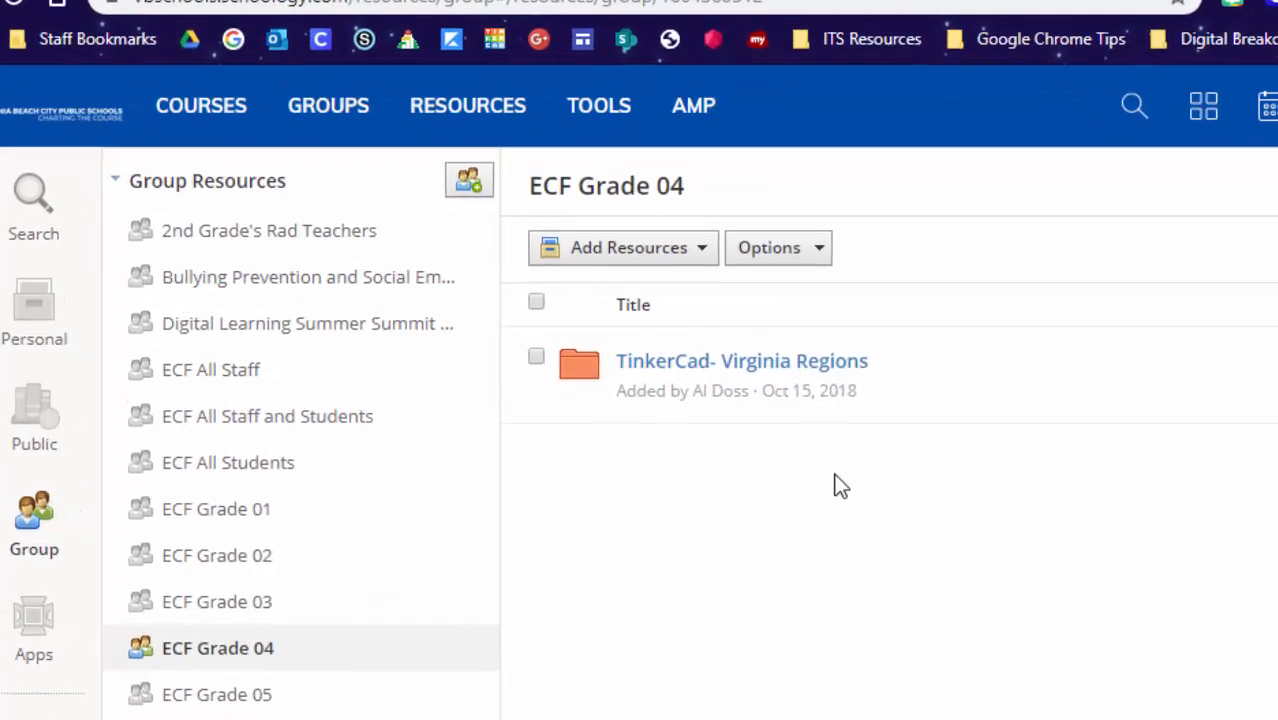
Step: Create a folder named Language Arts in the ECF Grade 04 group resources
click(617, 165)
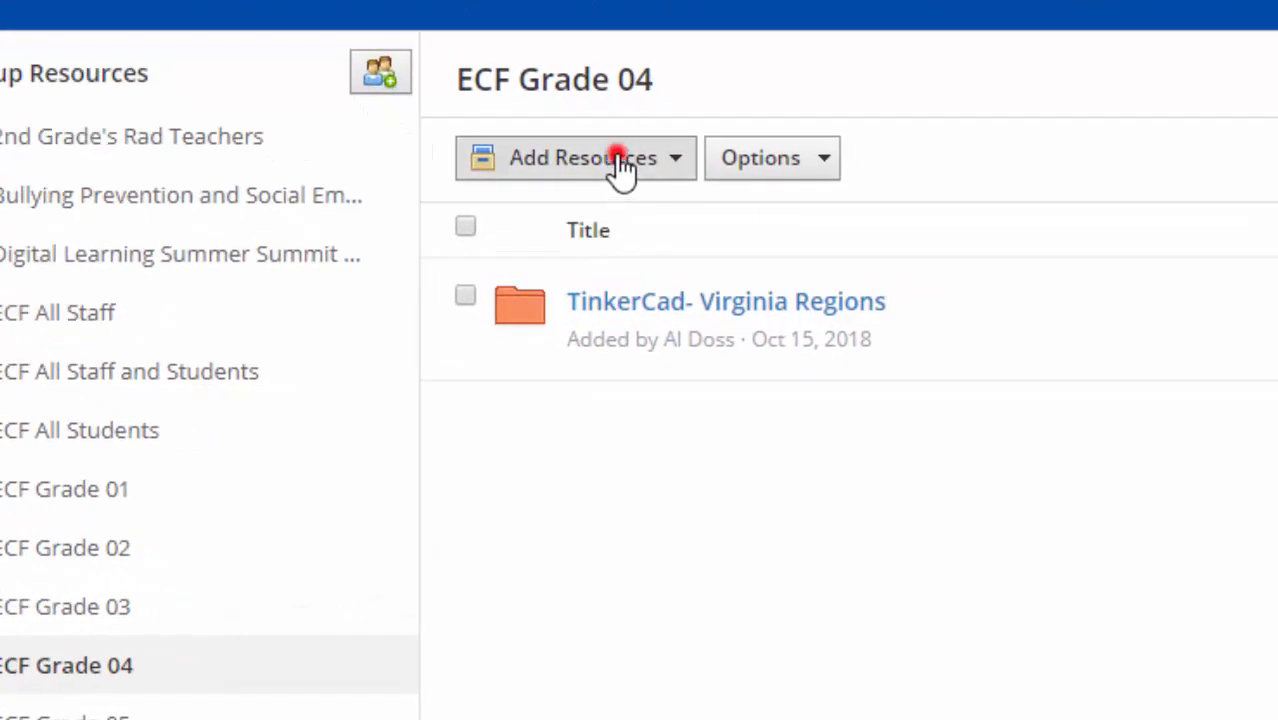
click(582, 216)
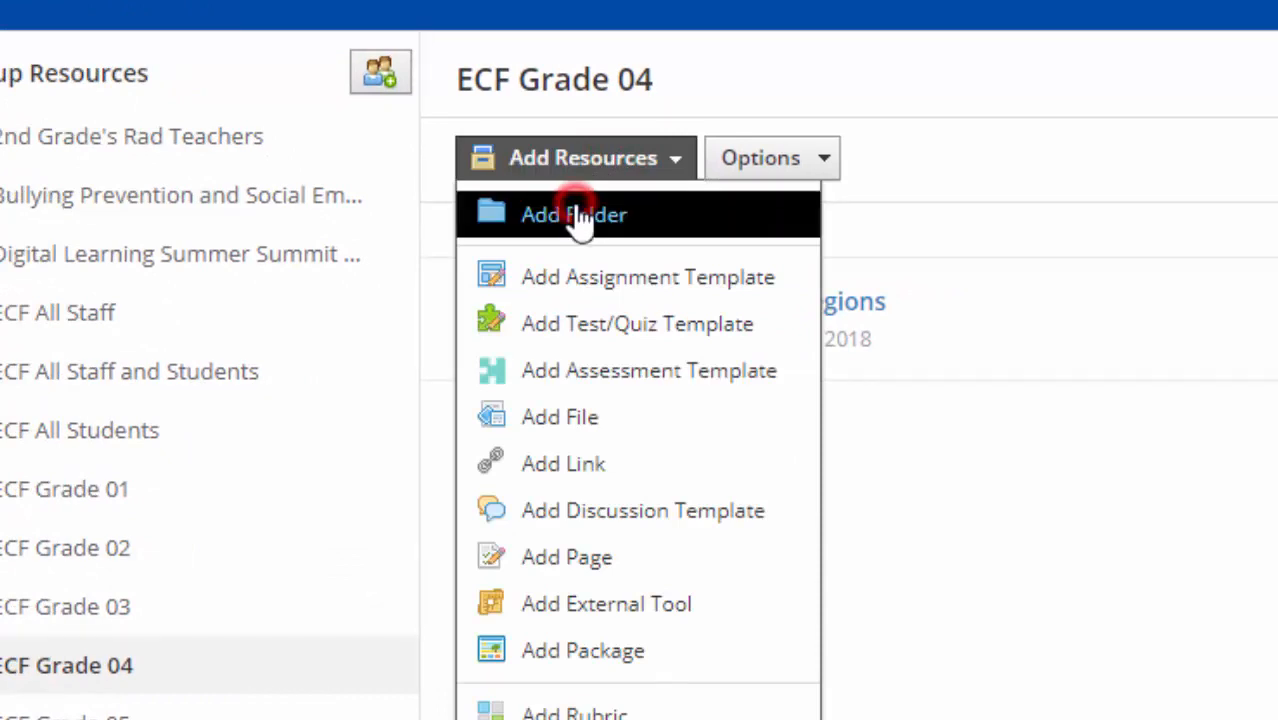
text(Language Arts)
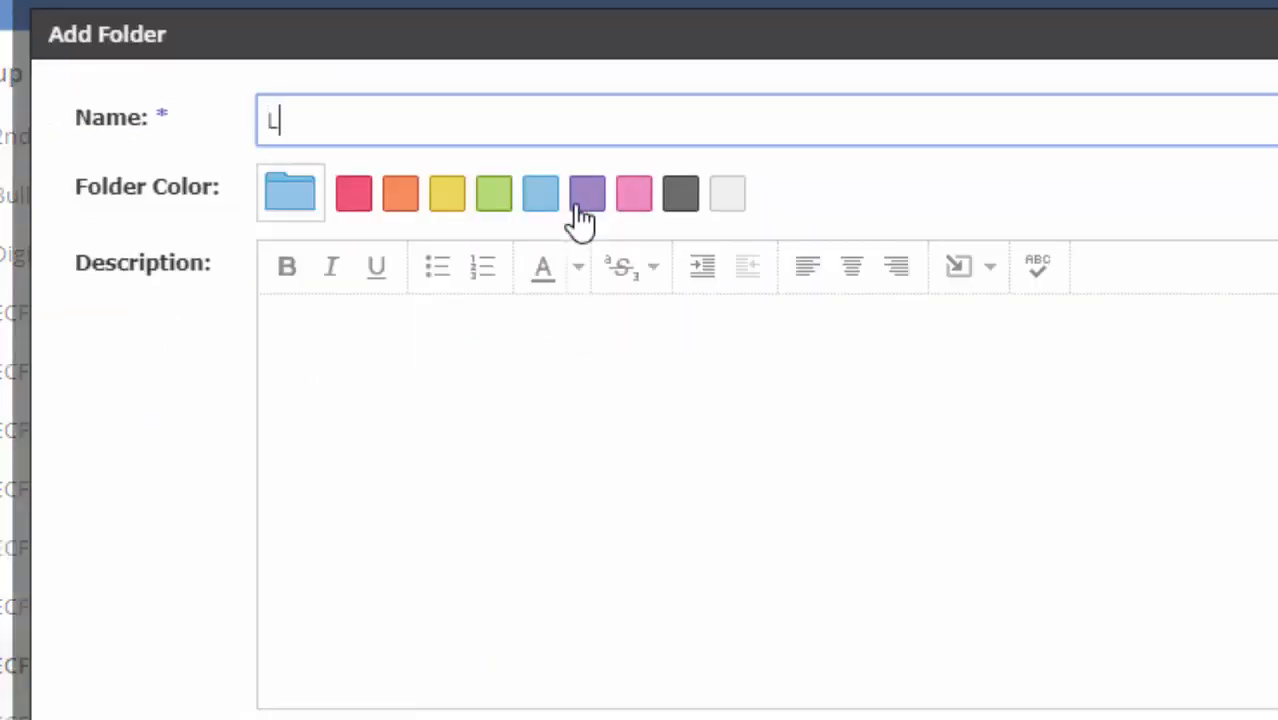
click(317, 215)
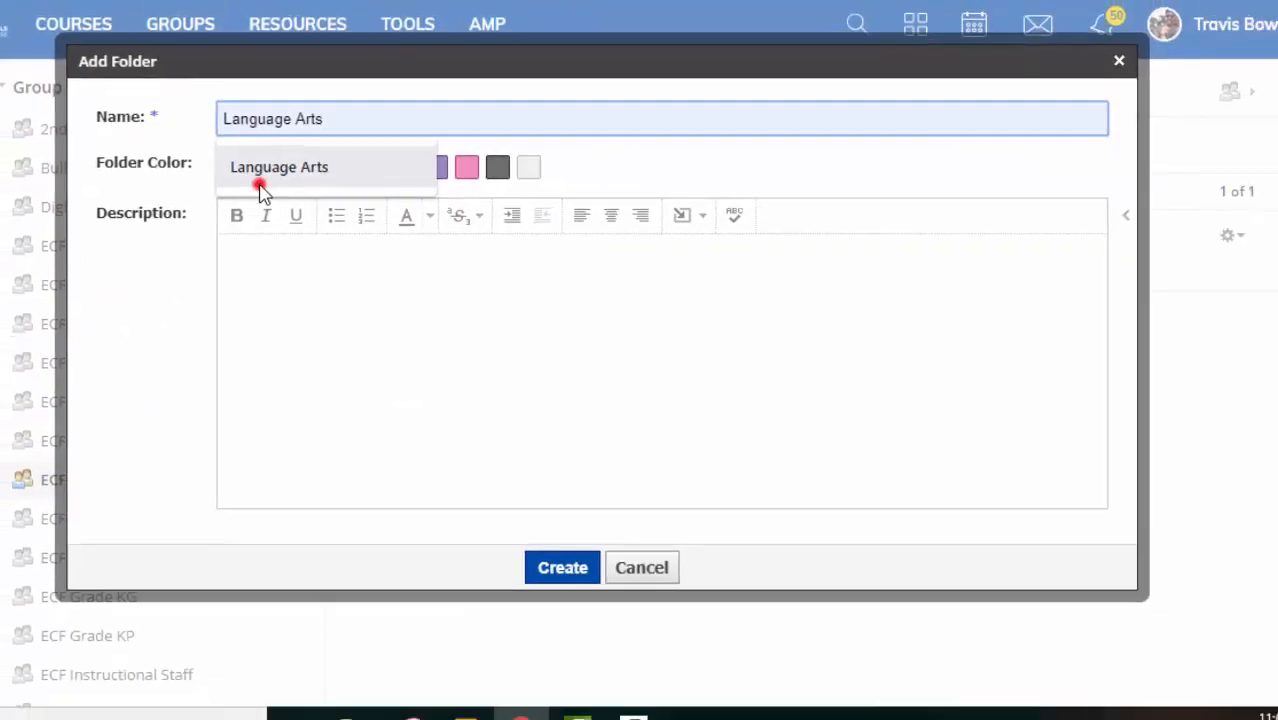
click(562, 568)
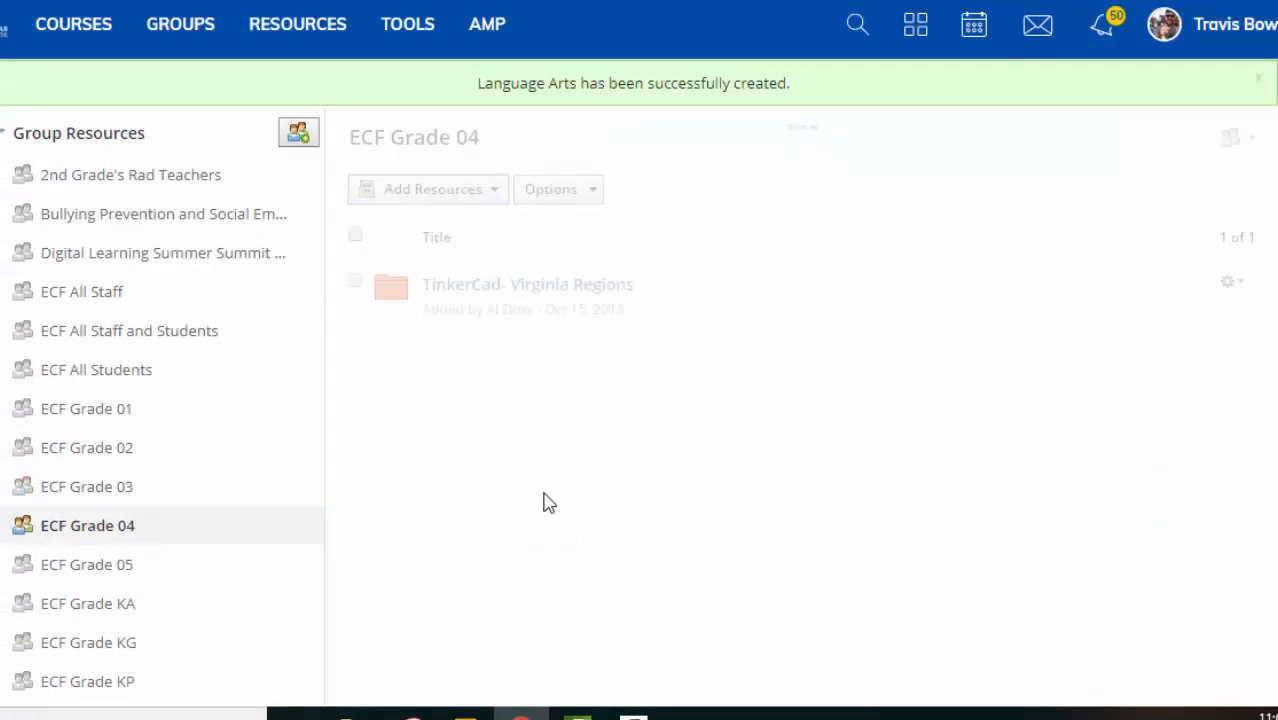
Step: Create a subfolder named Unit 2 inside the Language Arts folder
click(470, 368)
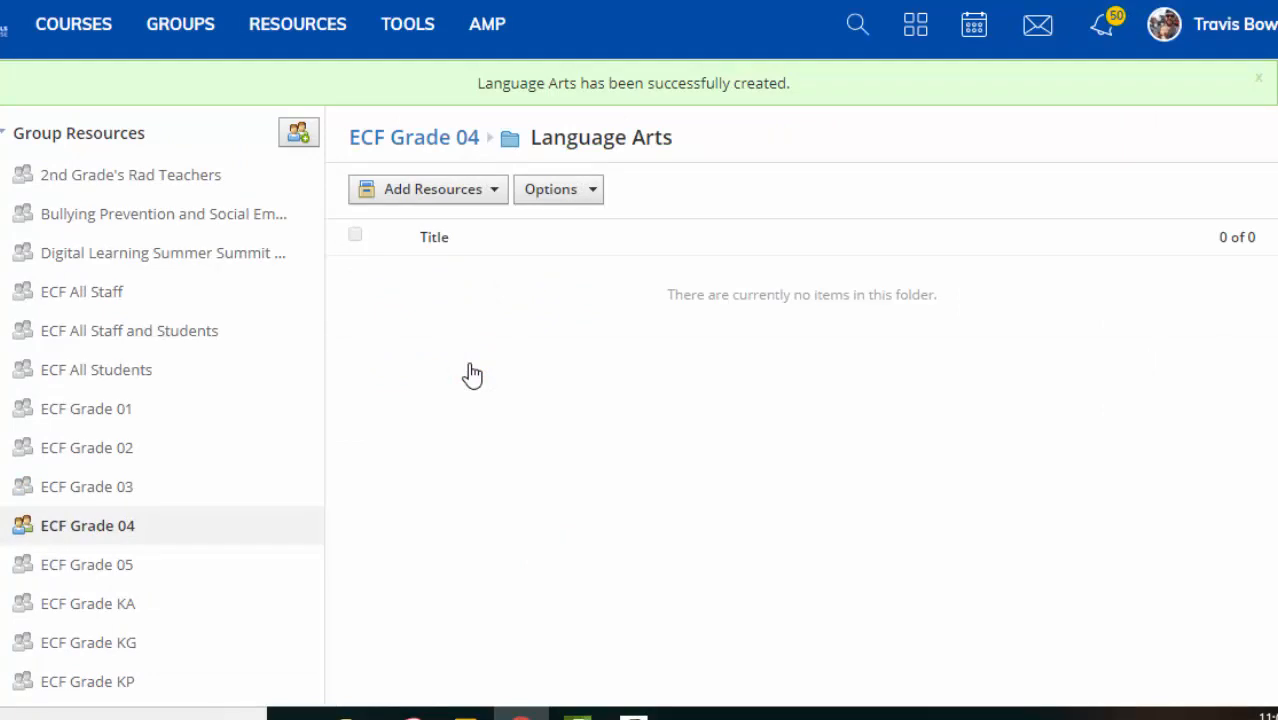
click(442, 192)
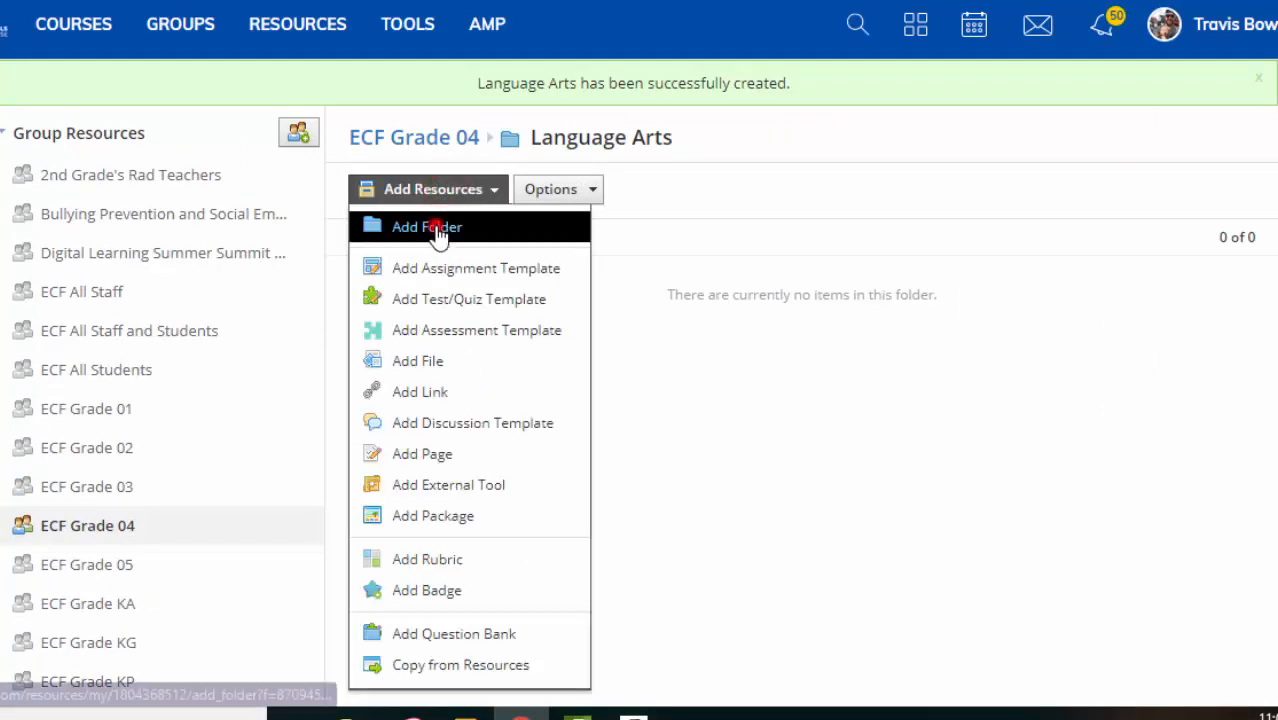
click(437, 228)
text(Unit )
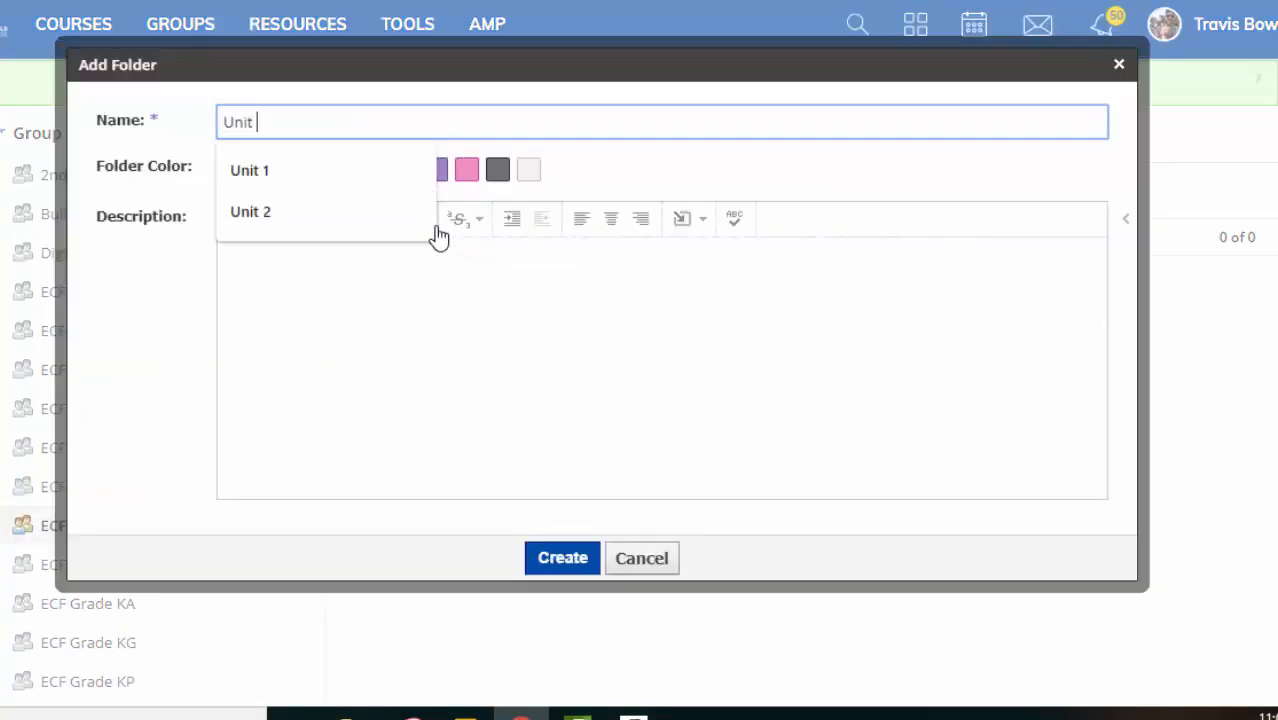
text(2)
click(431, 421)
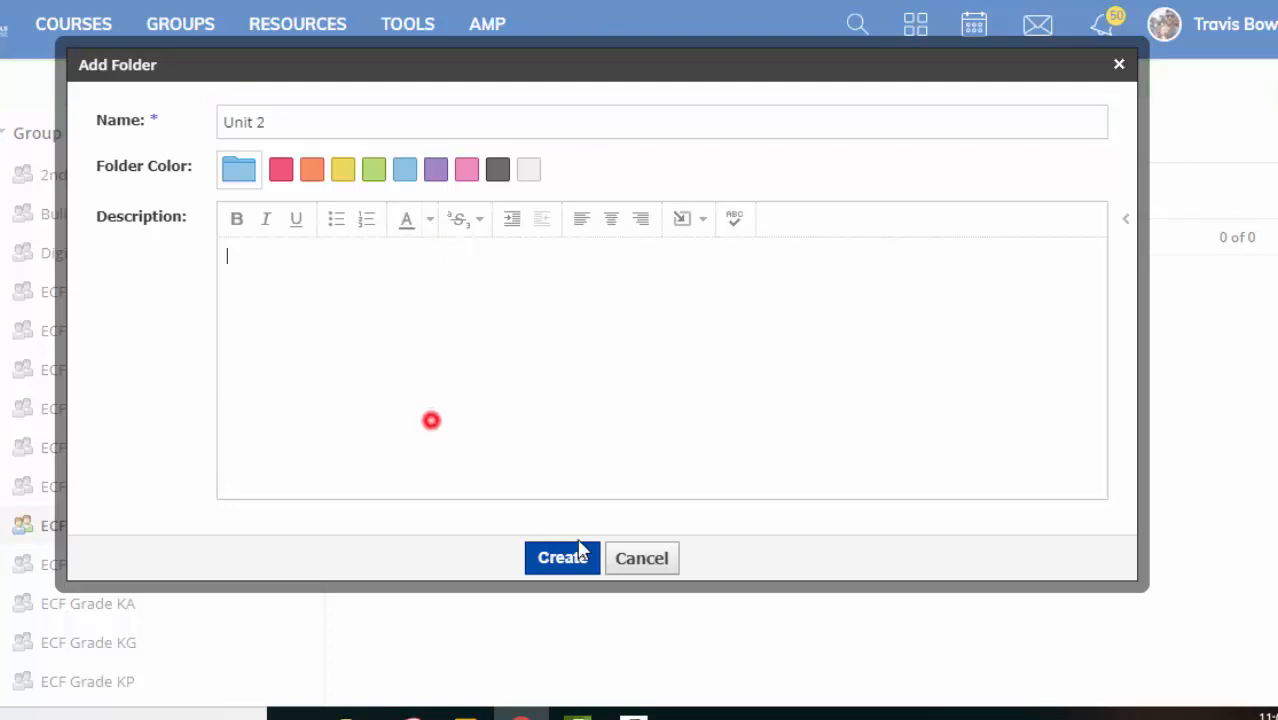
click(560, 560)
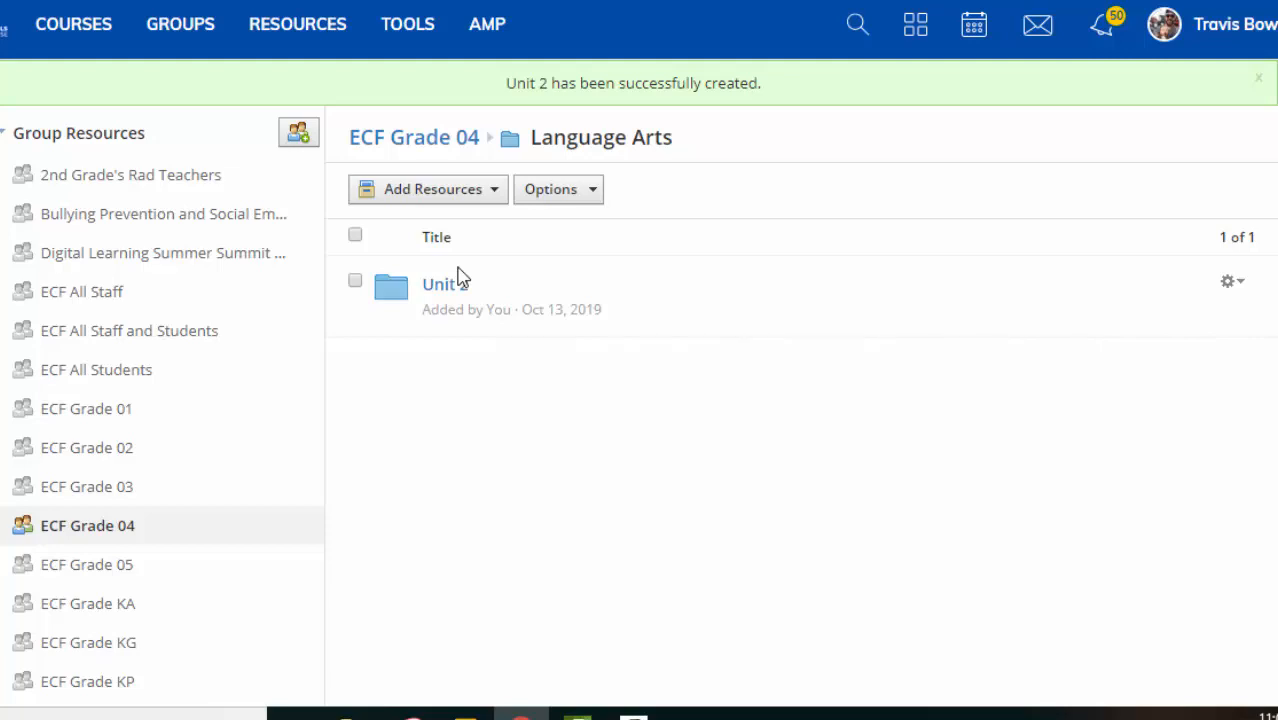
Step: Add an assessment template named "Grade 4 Unit 2 Assessment: 4.4.1, 4.4.3, 4.4.5, 4.4.6" to the Unit 2 folder
click(446, 287)
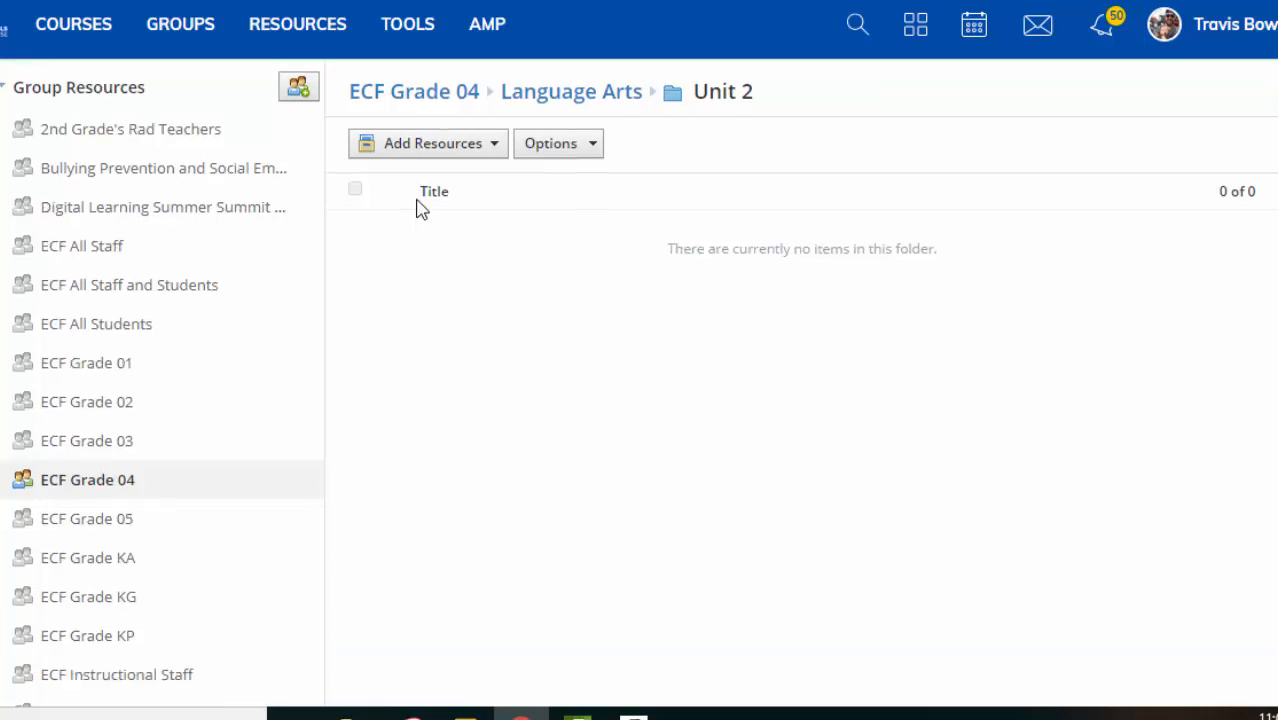
click(432, 144)
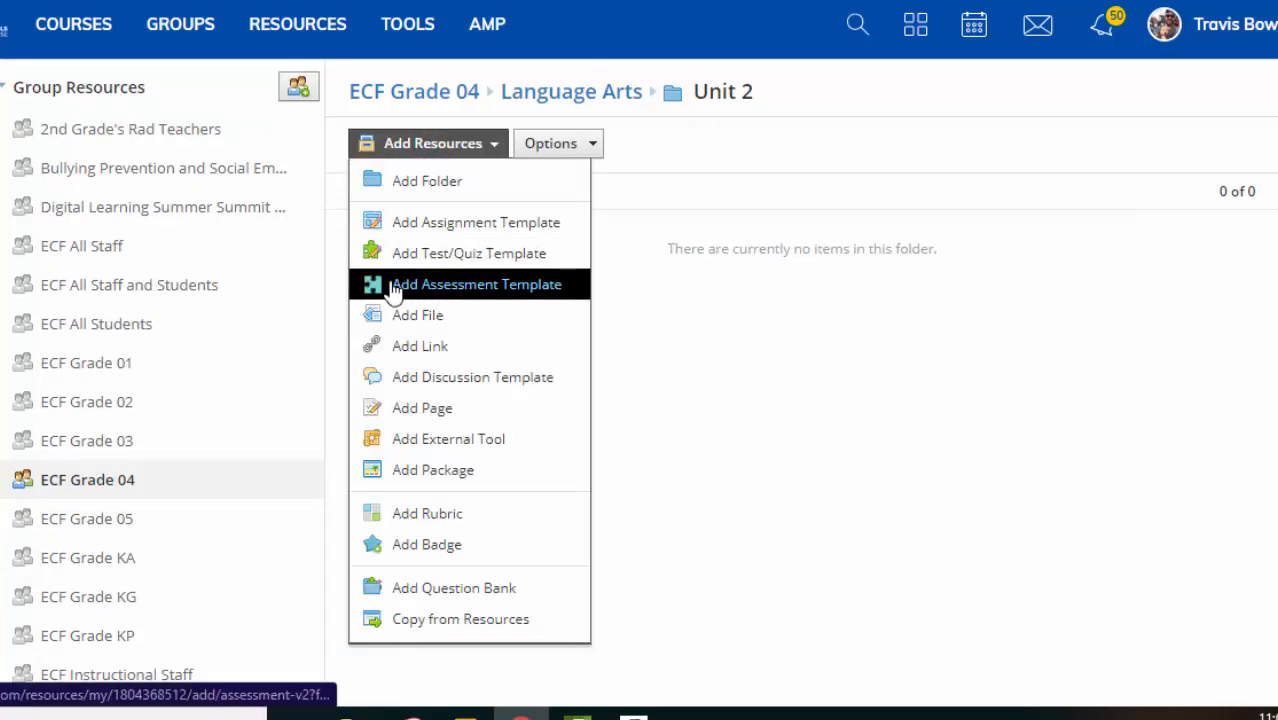
click(516, 291)
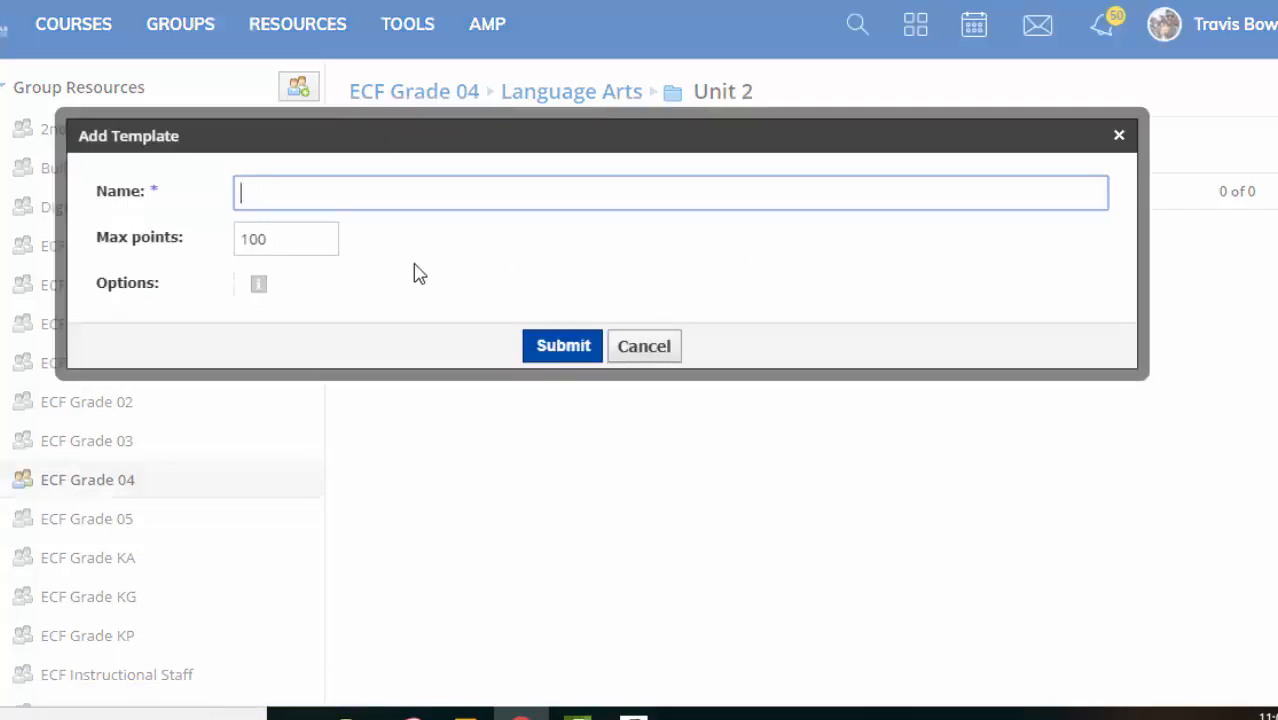
text(G)
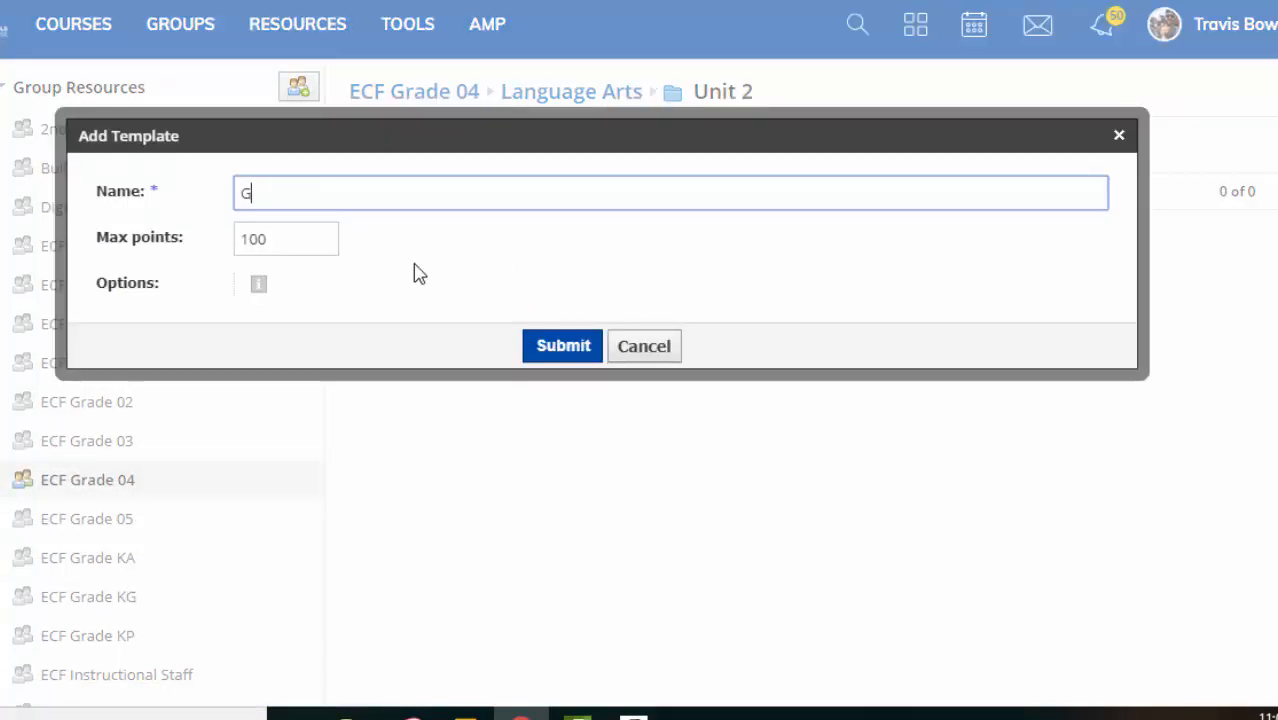
text(rade 4 Unit)
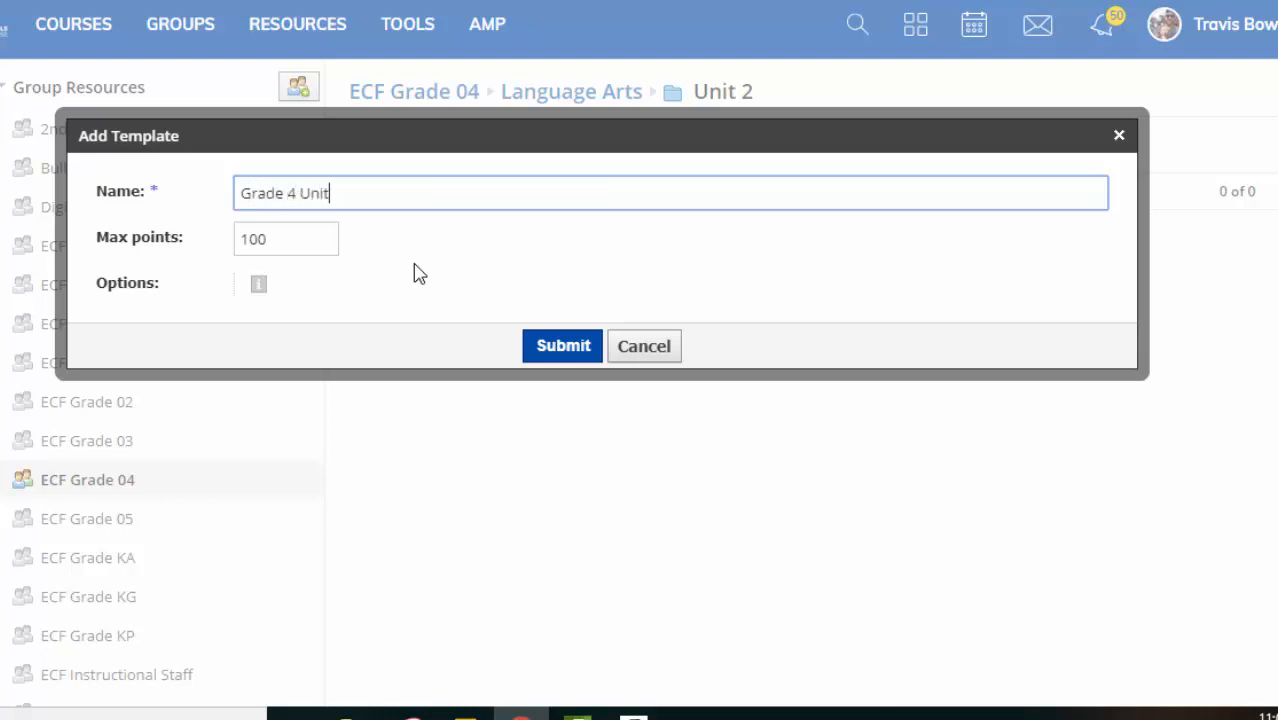
text( 2 Assessment)
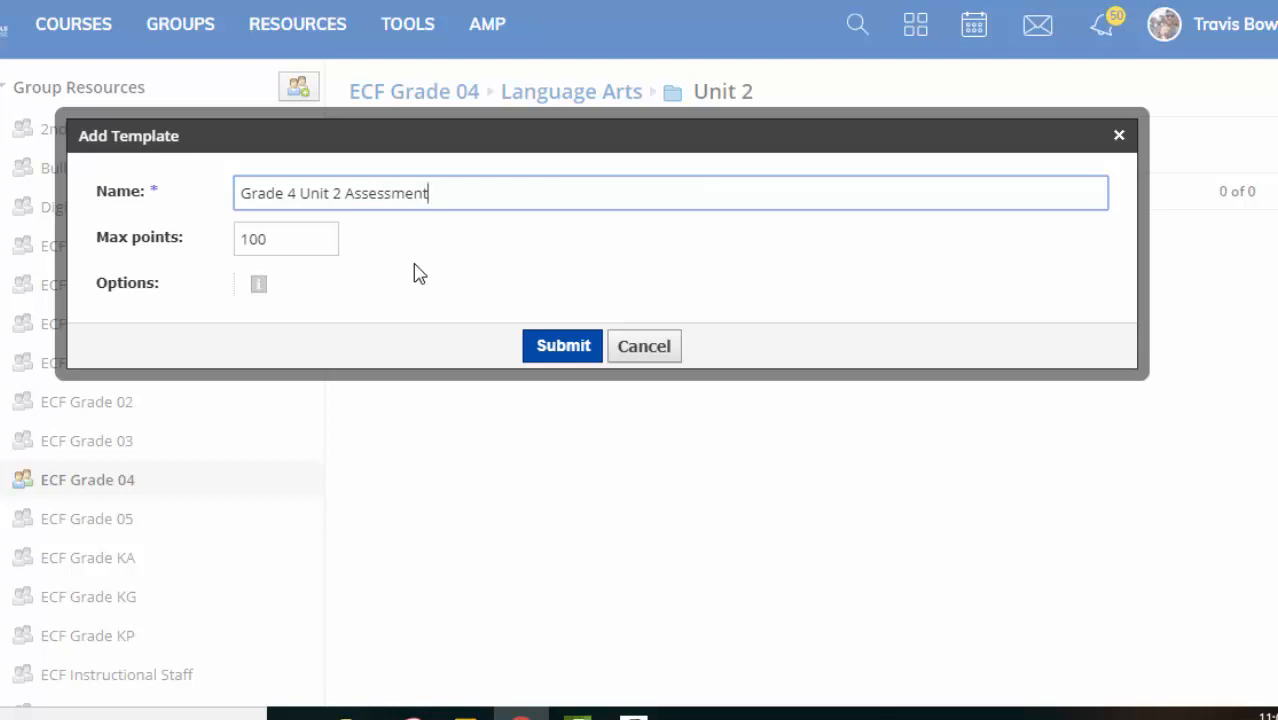
text(: 4,4,1)
text(, 4.43)
key(BackSpace)
text(.3, 4.4)
text(, 4,4)
text(.4.)
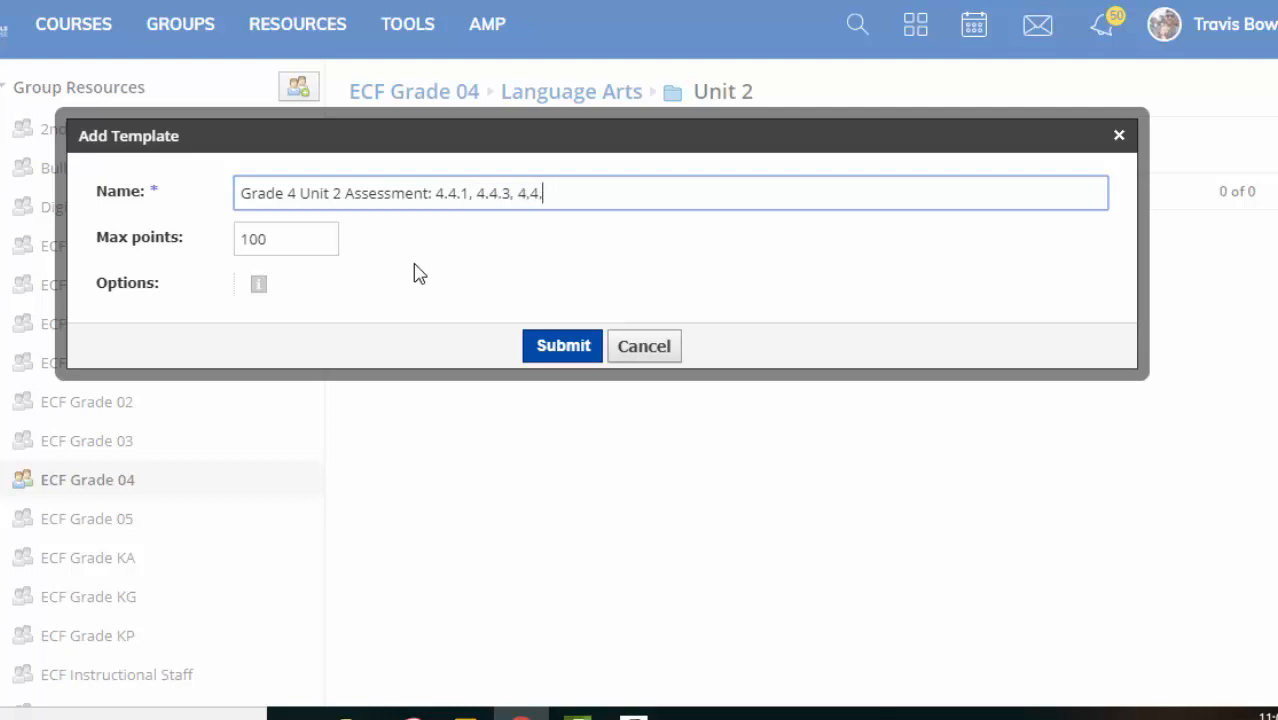
text(5, 4.4.6)
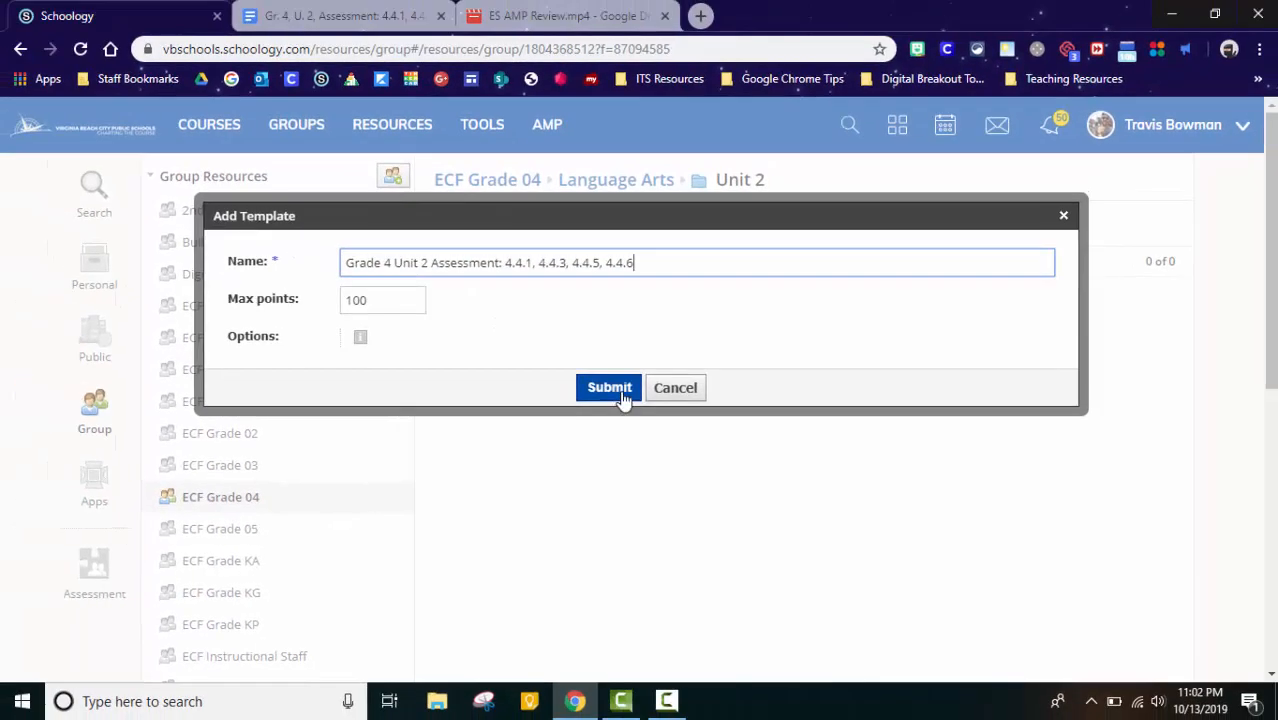
click(575, 350)
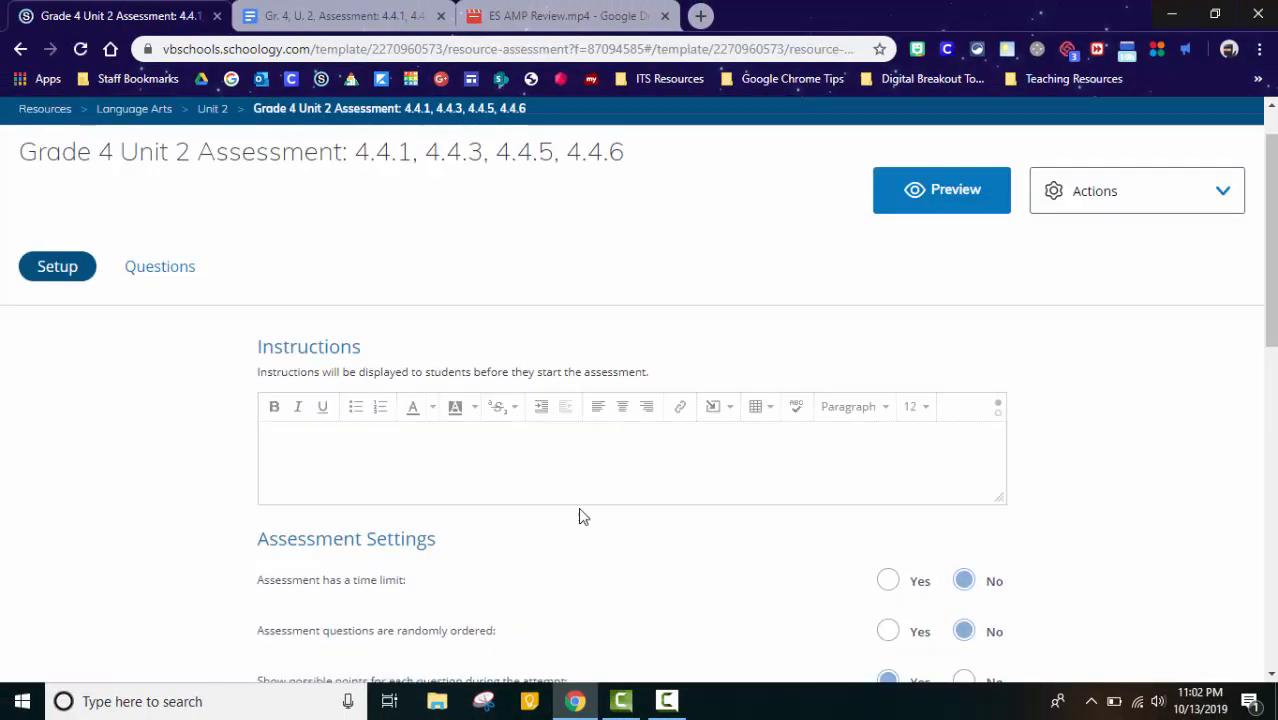
click(678, 708)
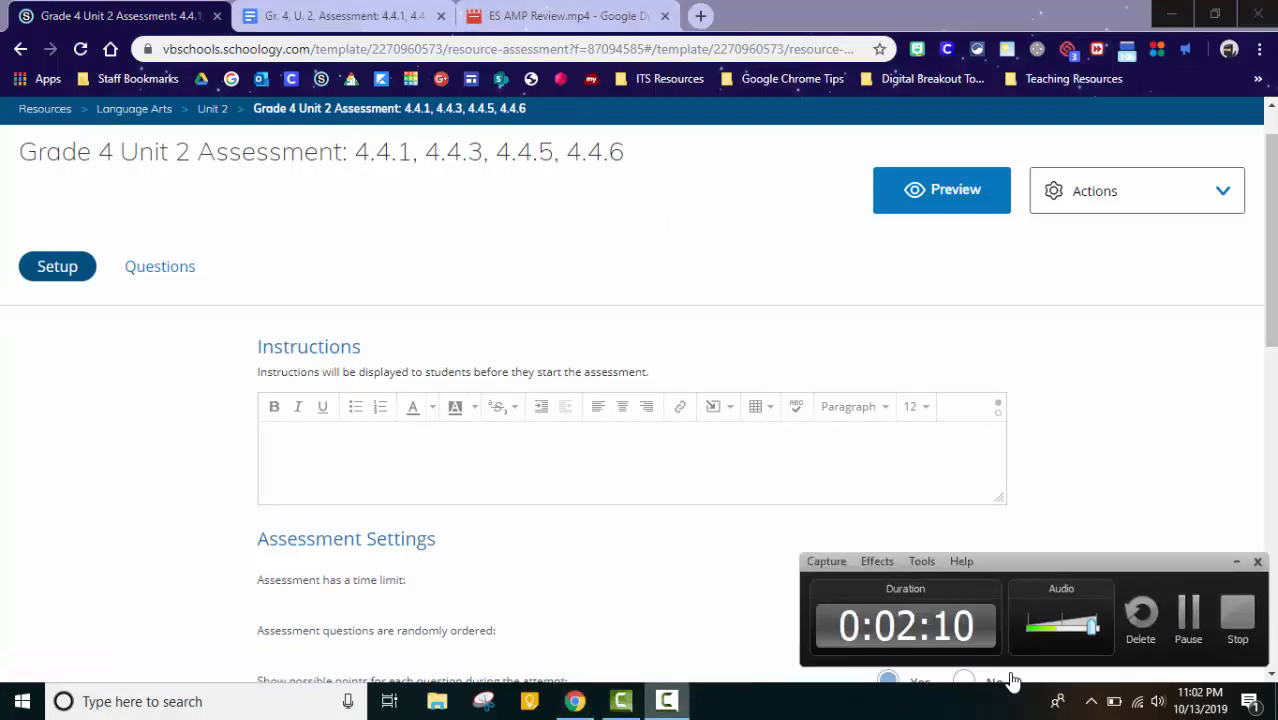
click(1190, 620)
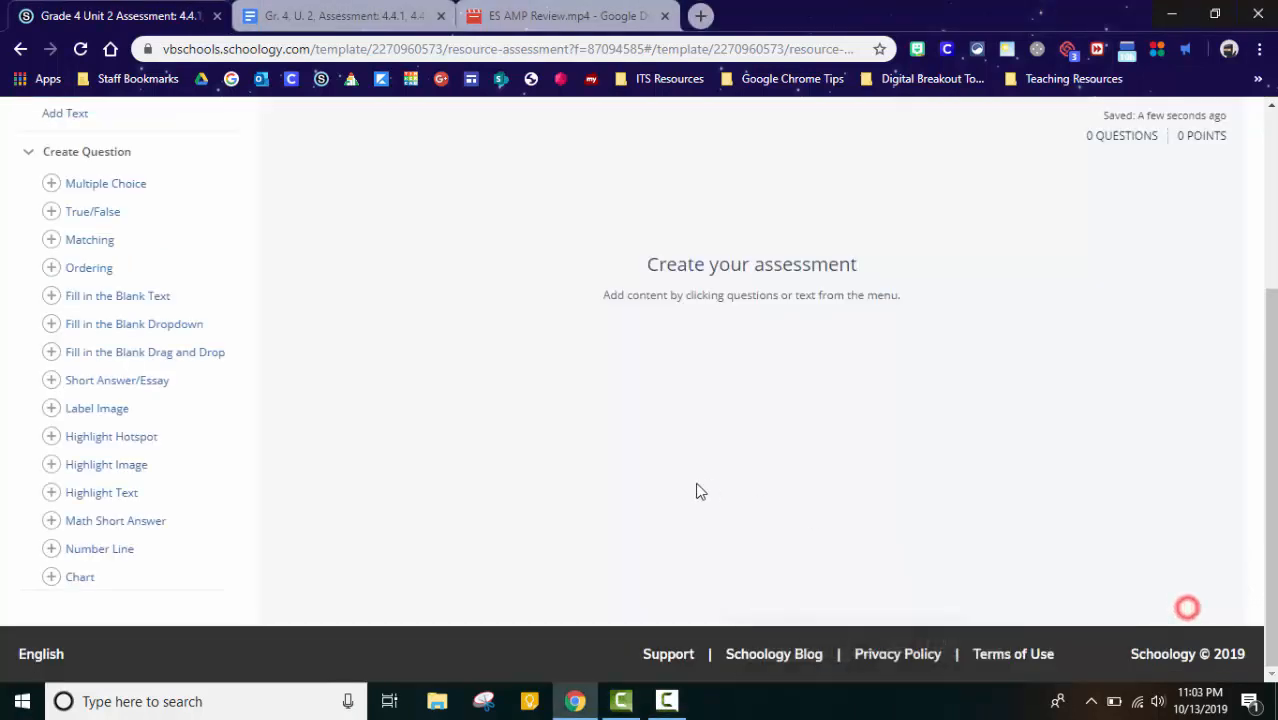
scroll(504, 459, up, 3)
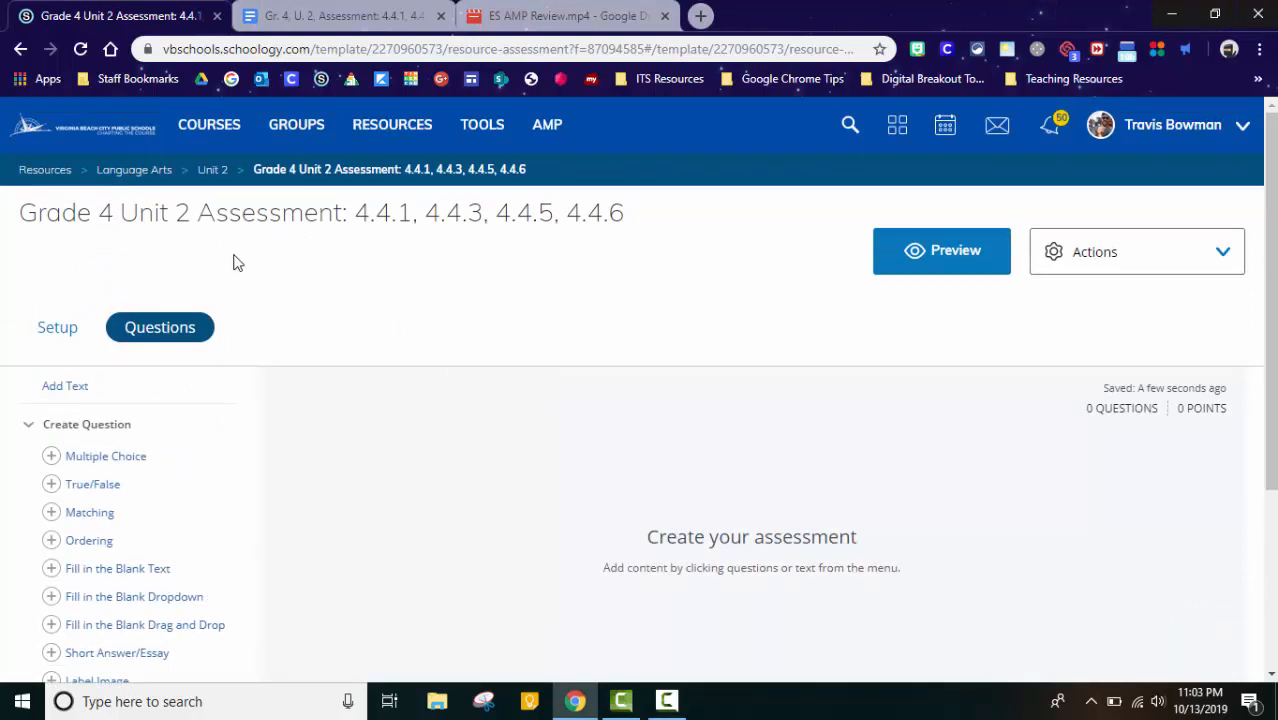
scroll(314, 323, down, 2)
scroll(488, 386, up, 2)
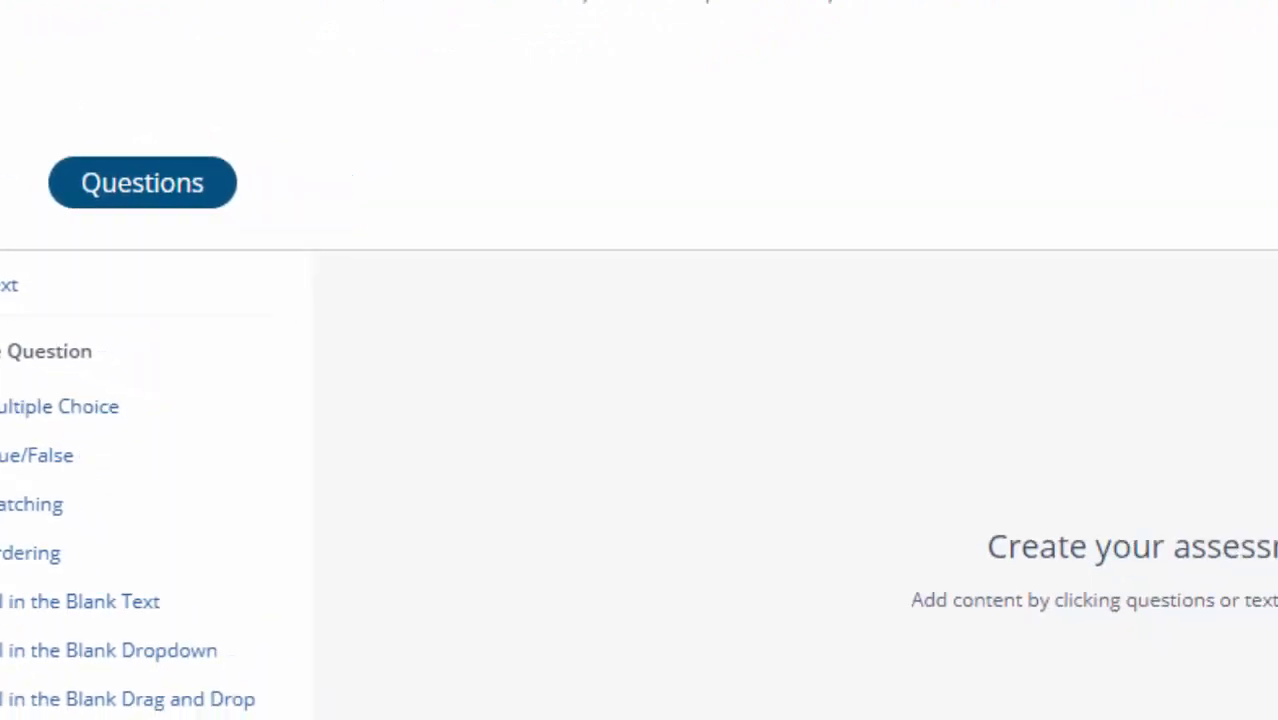
Step: Add a text block to the assessment containing the copied reading passage "The Pool" with its picture, and save it
click(8, 285)
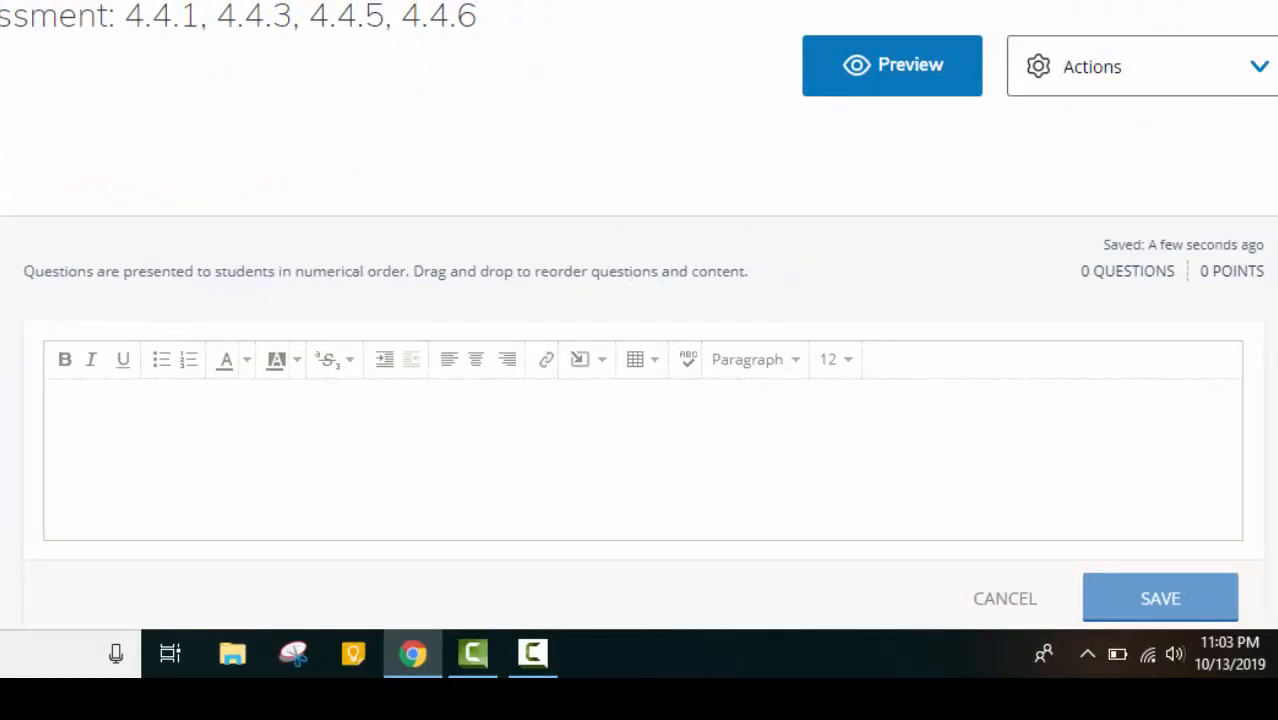
click(242, 423)
key(ctrl+v)
scroll(340, 430, up, 10)
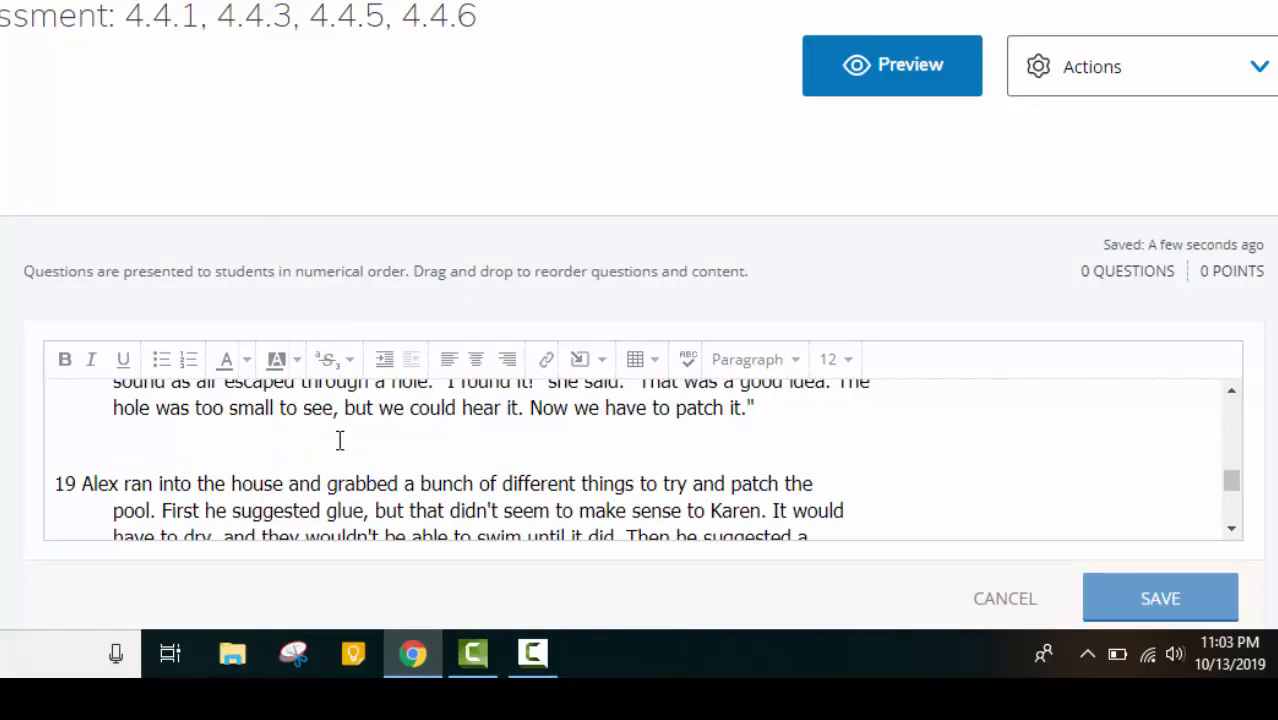
scroll(338, 440, up, 10)
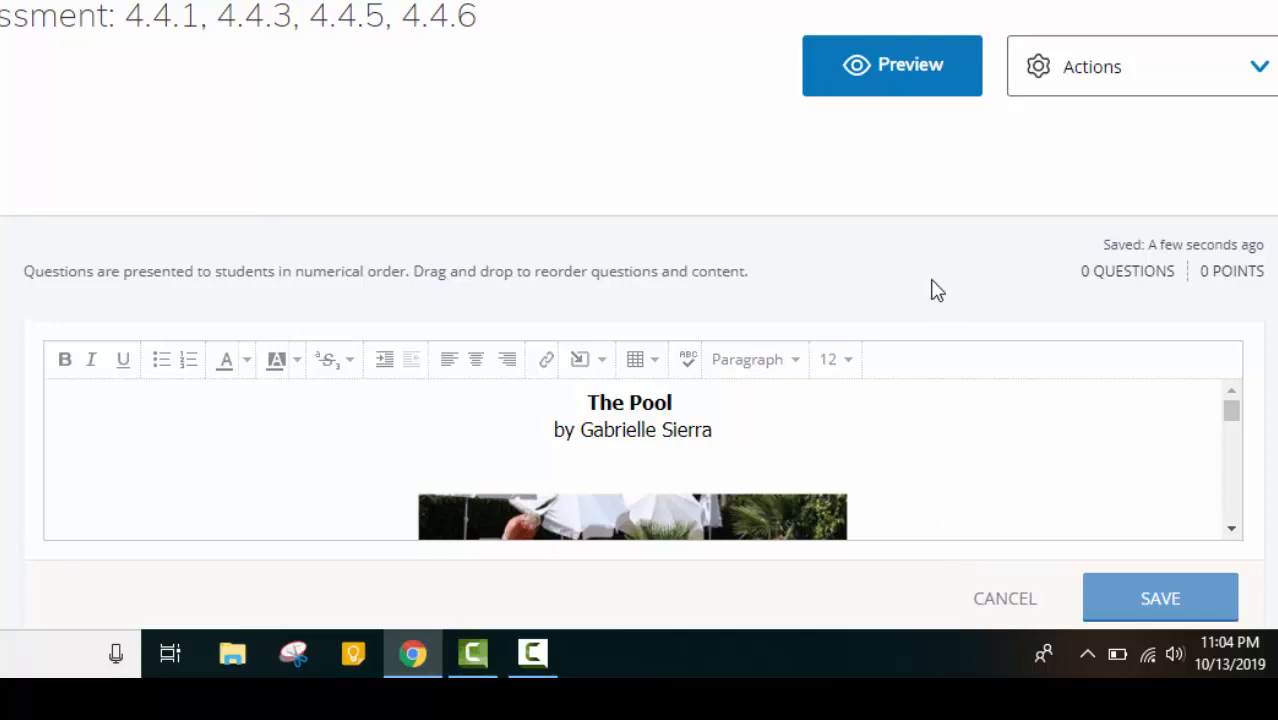
scroll(893, 436, down, 3)
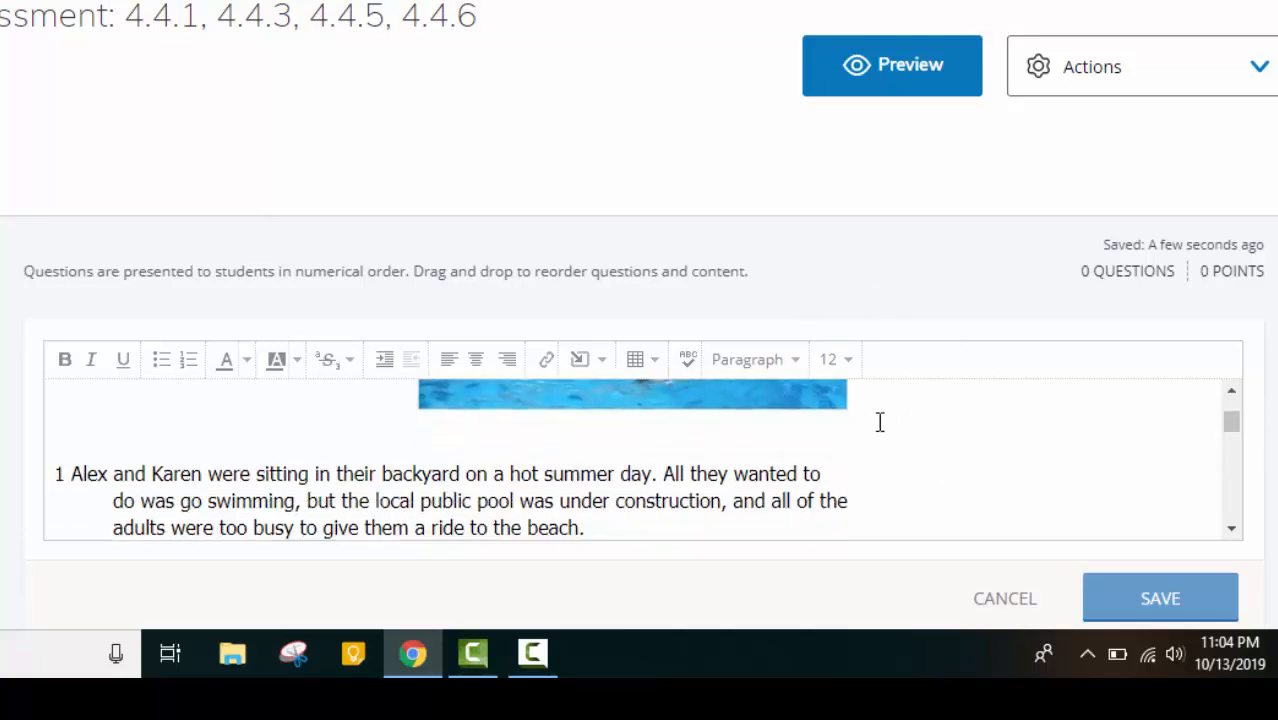
scroll(880, 422, down, 6)
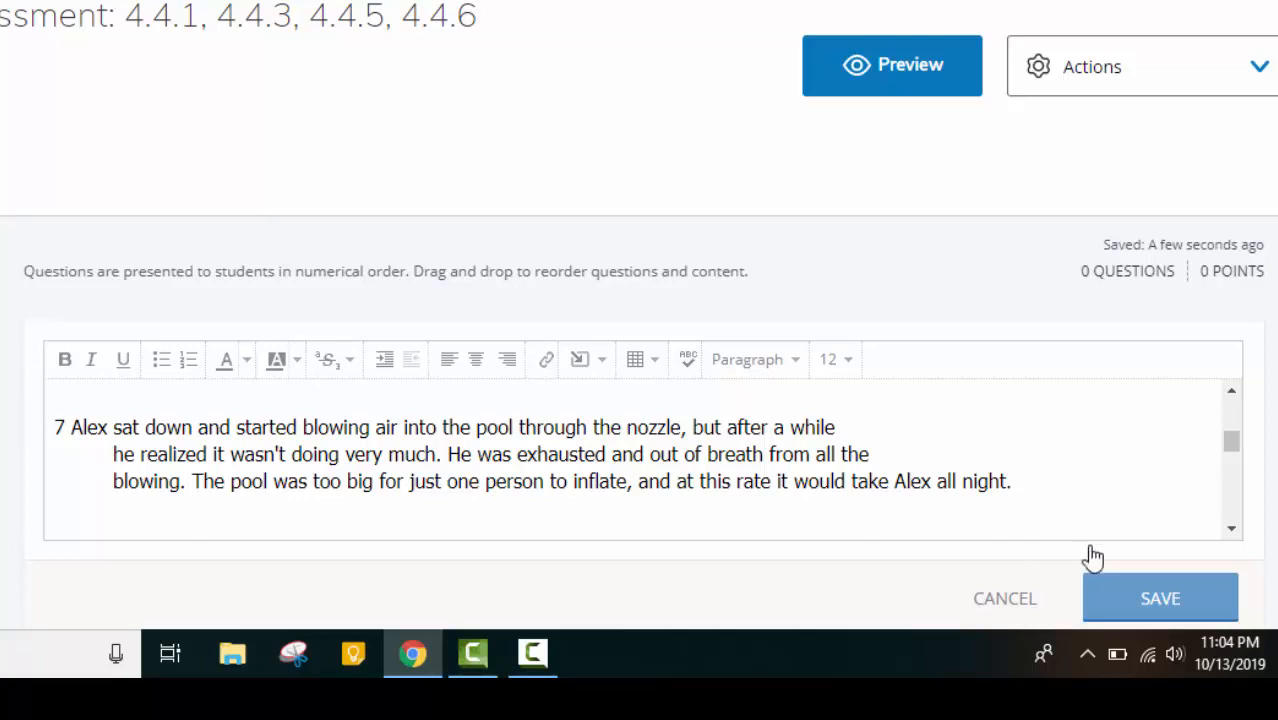
click(1208, 598)
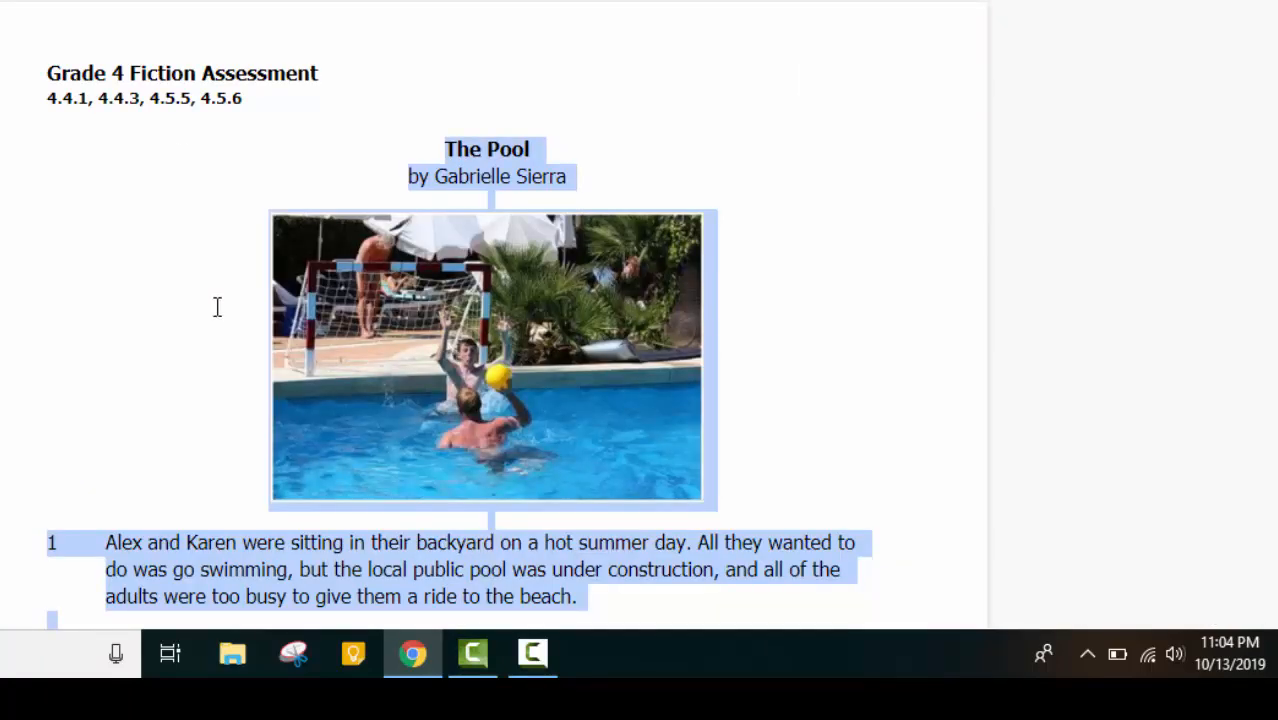
Step: Paste the full reading passage "The Pool" with its picture into the question text of the first multiple-choice question
scroll(185, 292, down, 20)
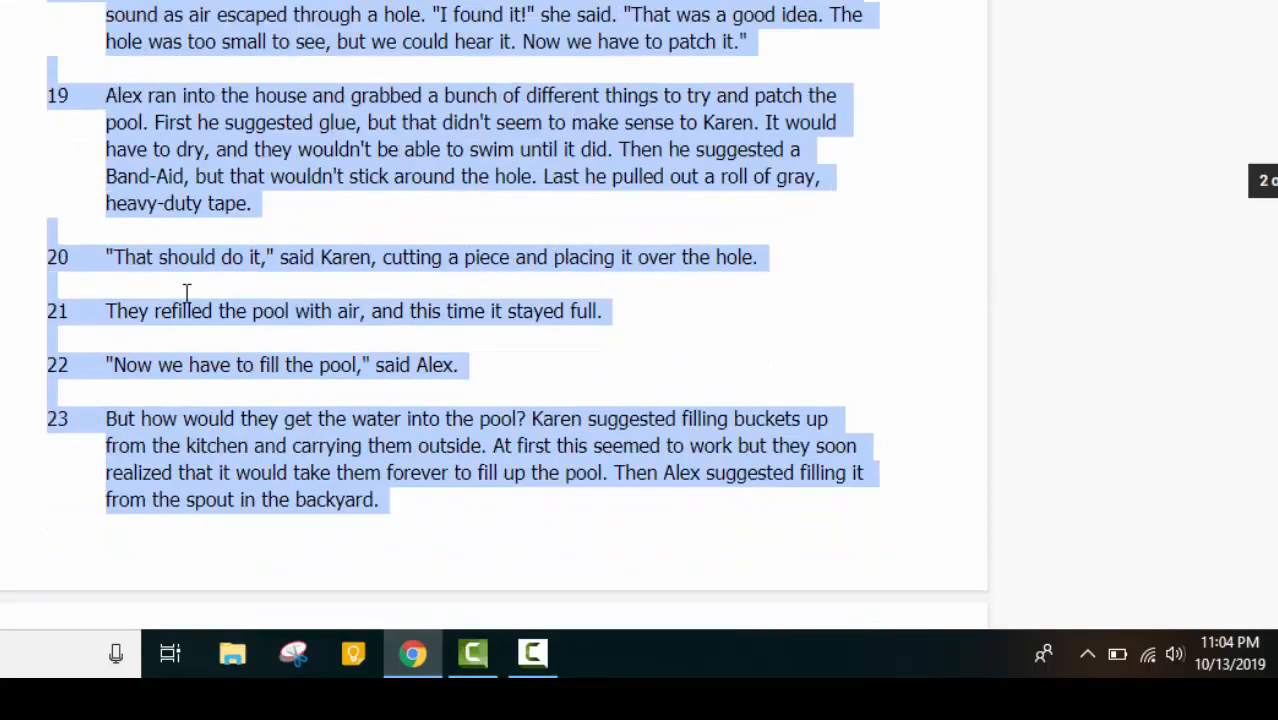
scroll(180, 285, down, 10)
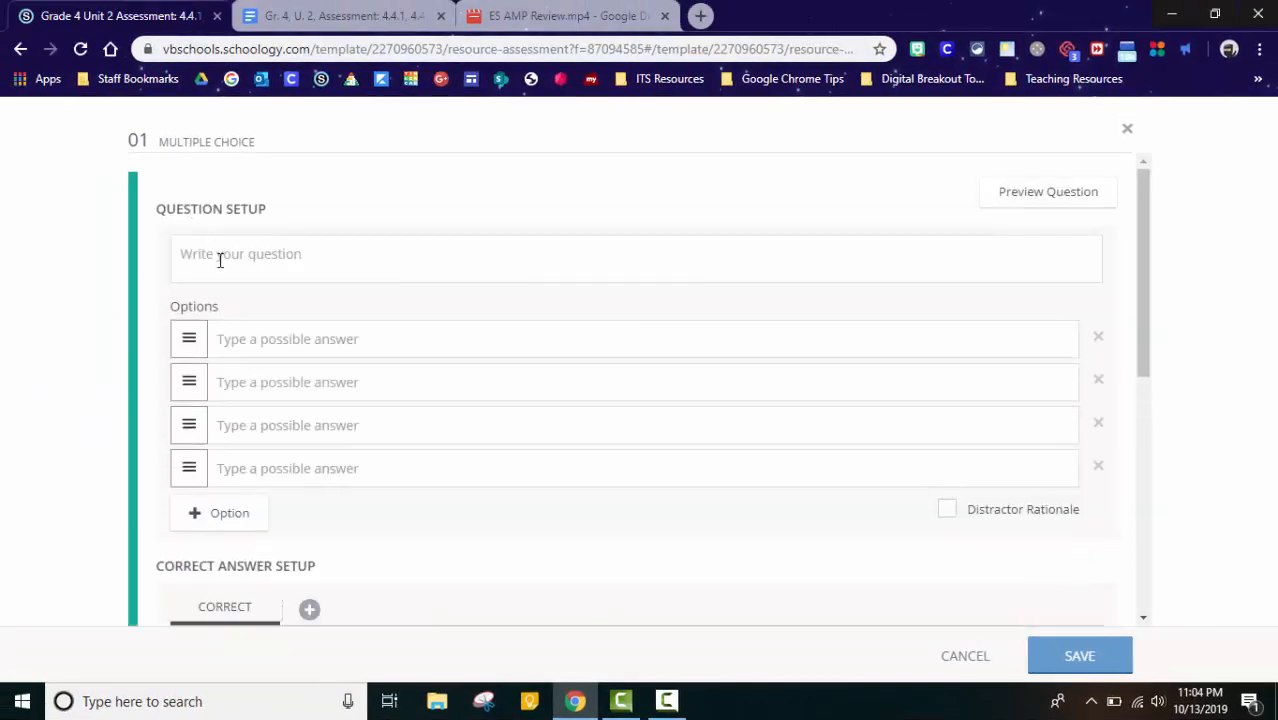
click(222, 257)
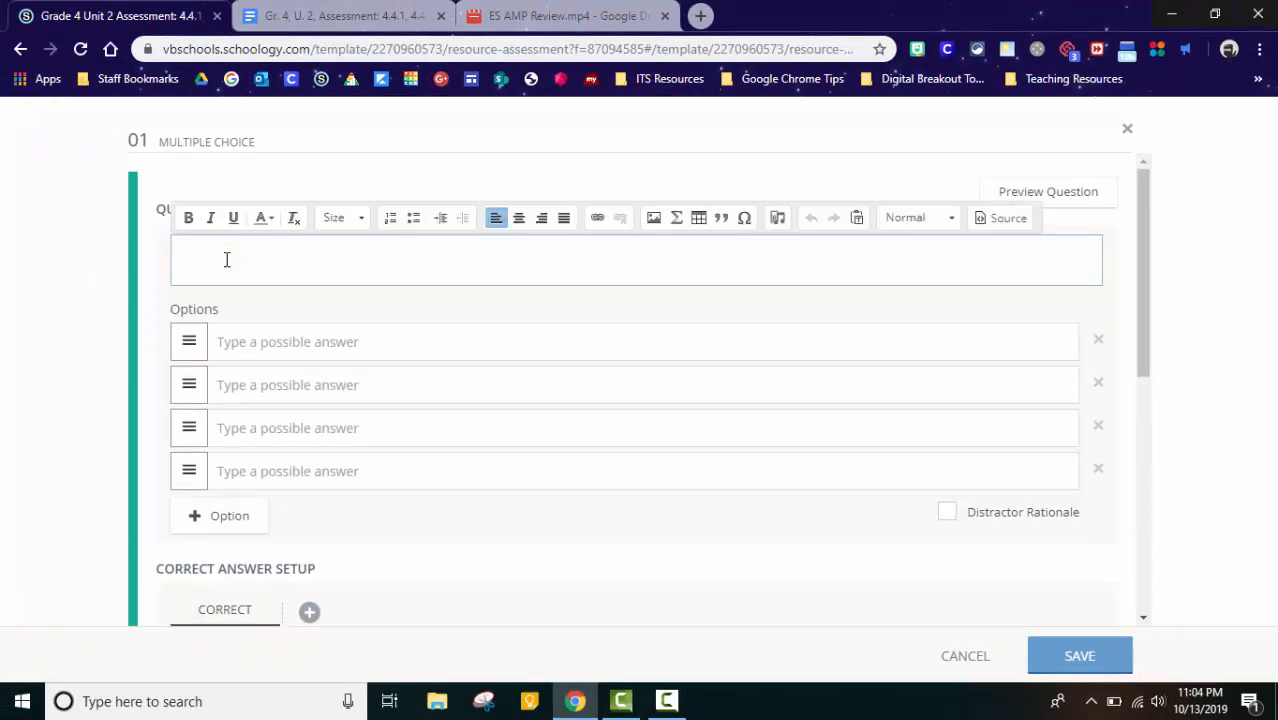
key(ctrl+v)
scroll(228, 270, up, 18)
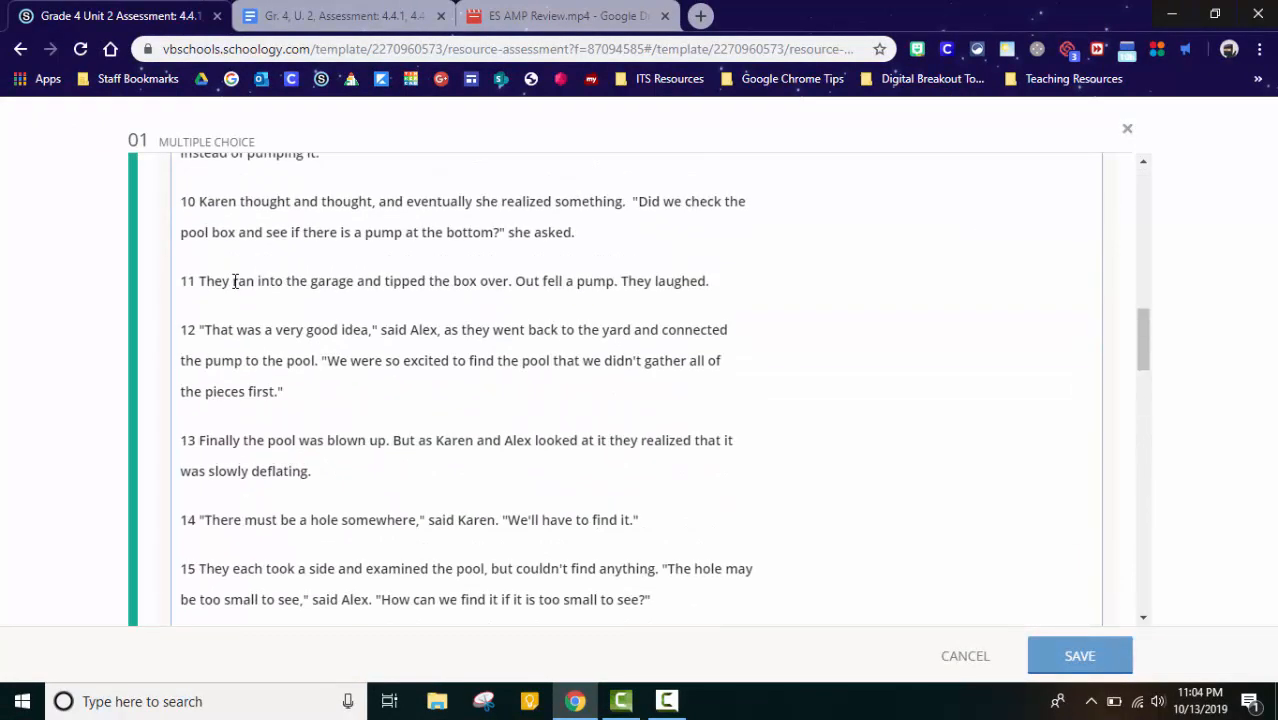
scroll(230, 281, up, 3)
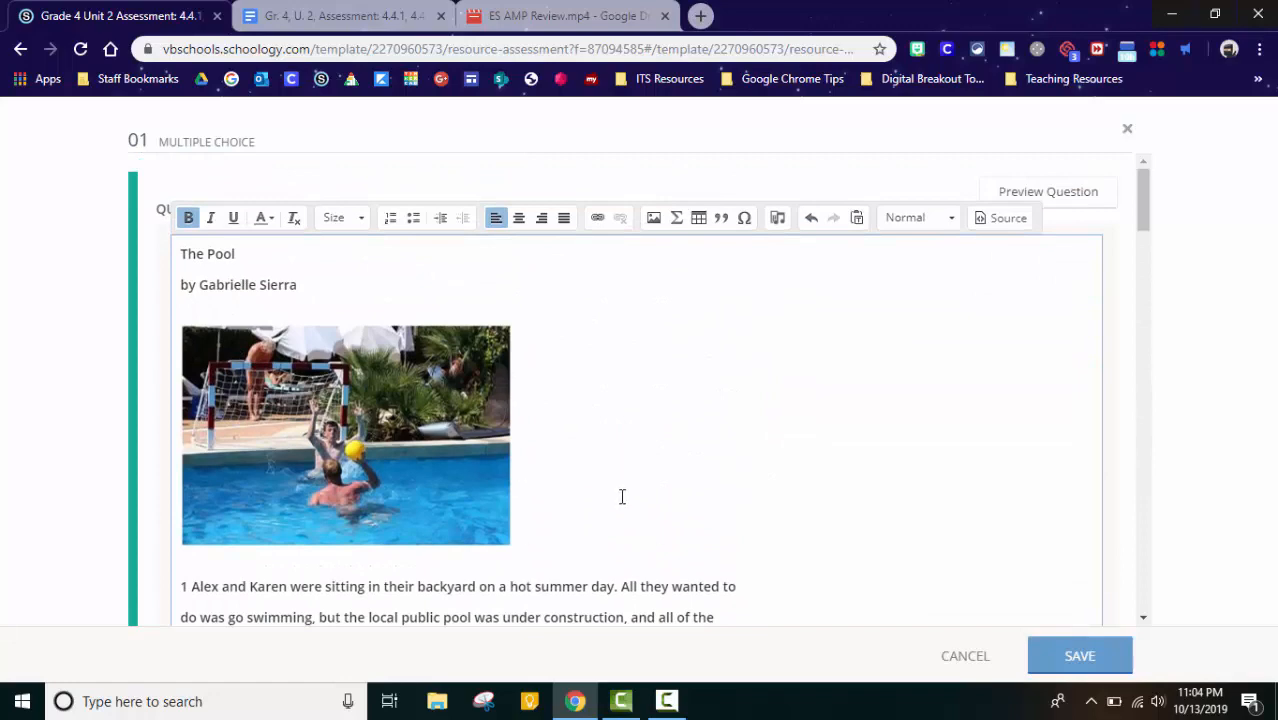
scroll(559, 476, down, 20)
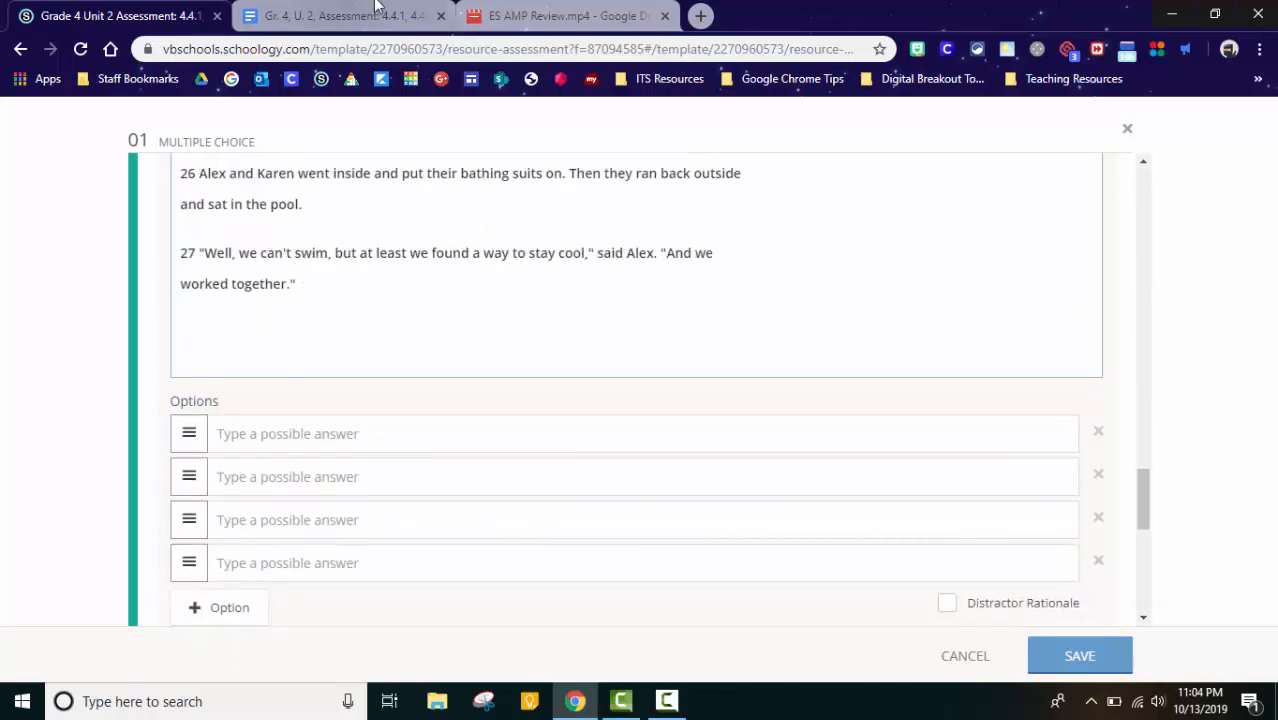
Step: Add the question "What is Alex and Karen's main conflict?" below the passage, taking it from question 1 in the source document
click(345, 15)
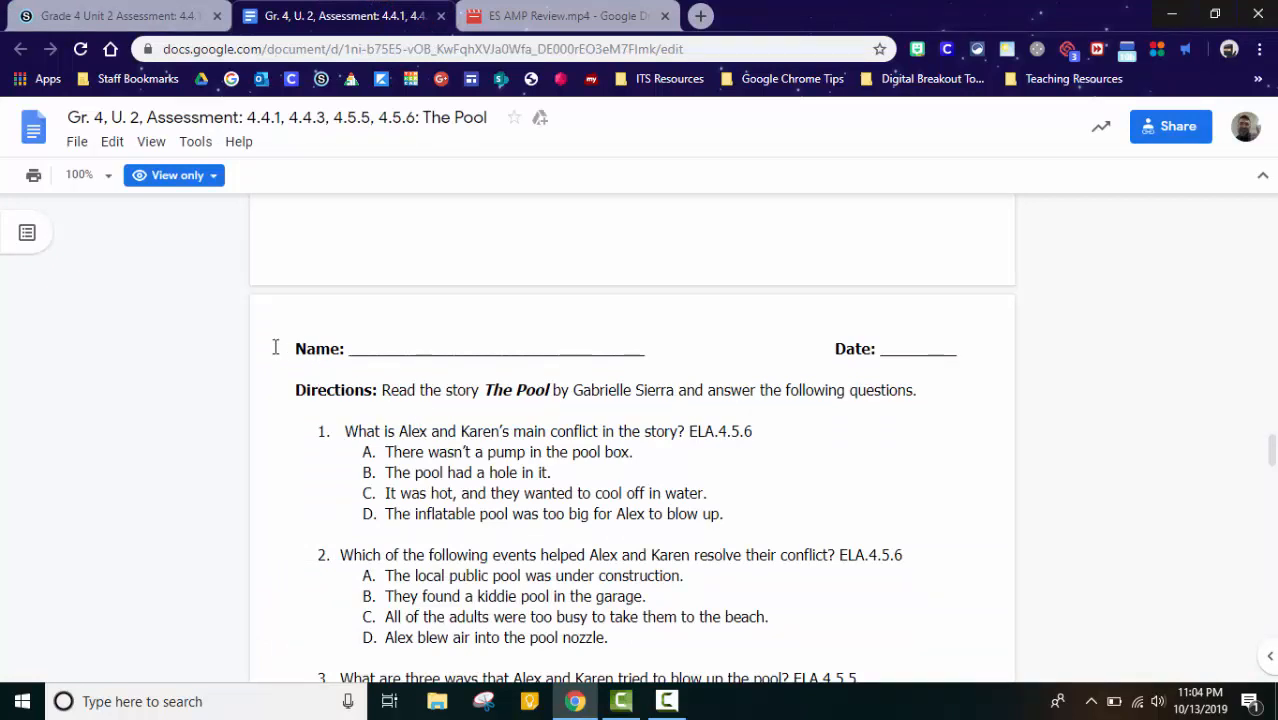
click(115, 15)
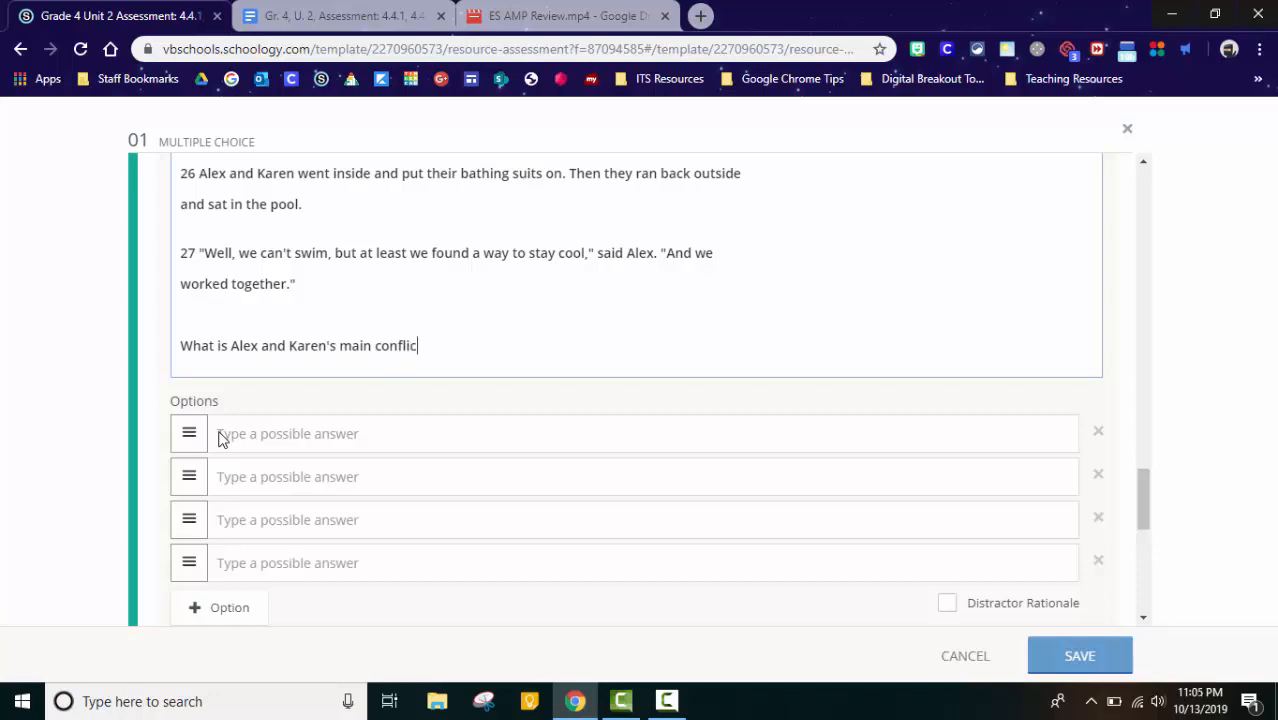
text(t?)
Step: Place the source document beside the assessment editor and enter "There wasn't a pump in the pool box." as the first answer option
click(233, 433)
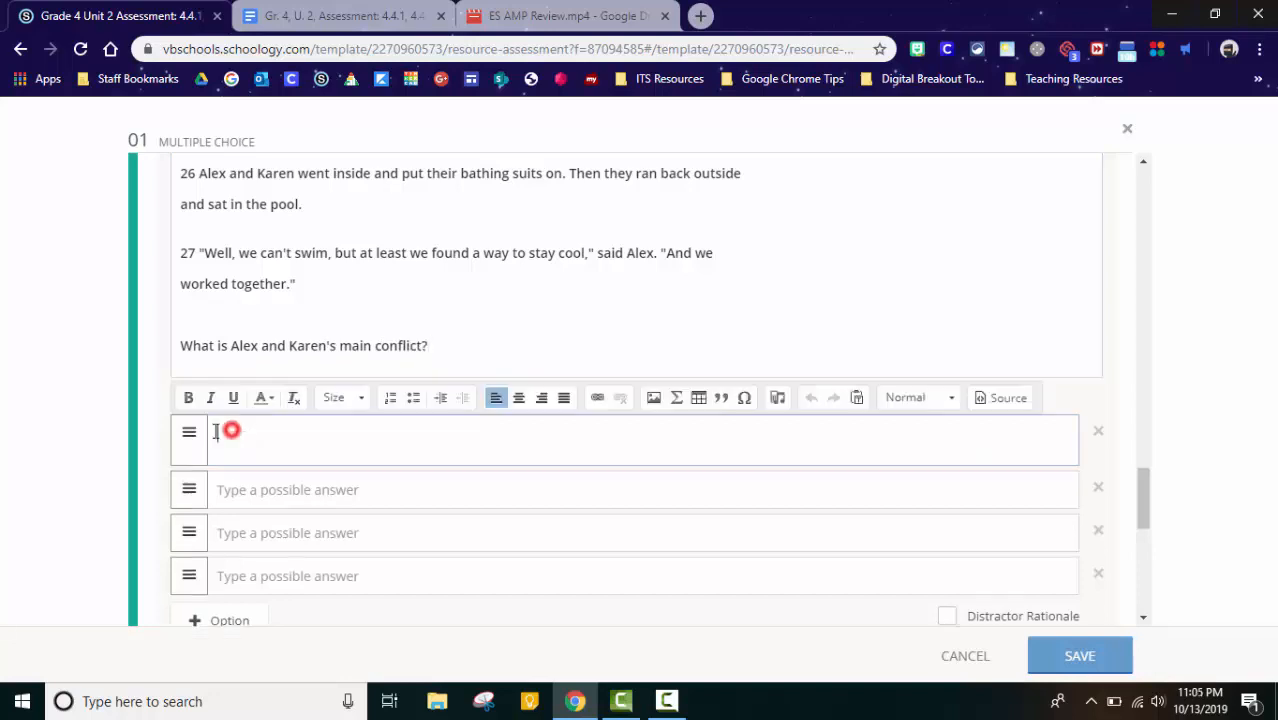
click(312, 14)
drag(309, 8, 1275, 215)
drag(770, 7, 2, 326)
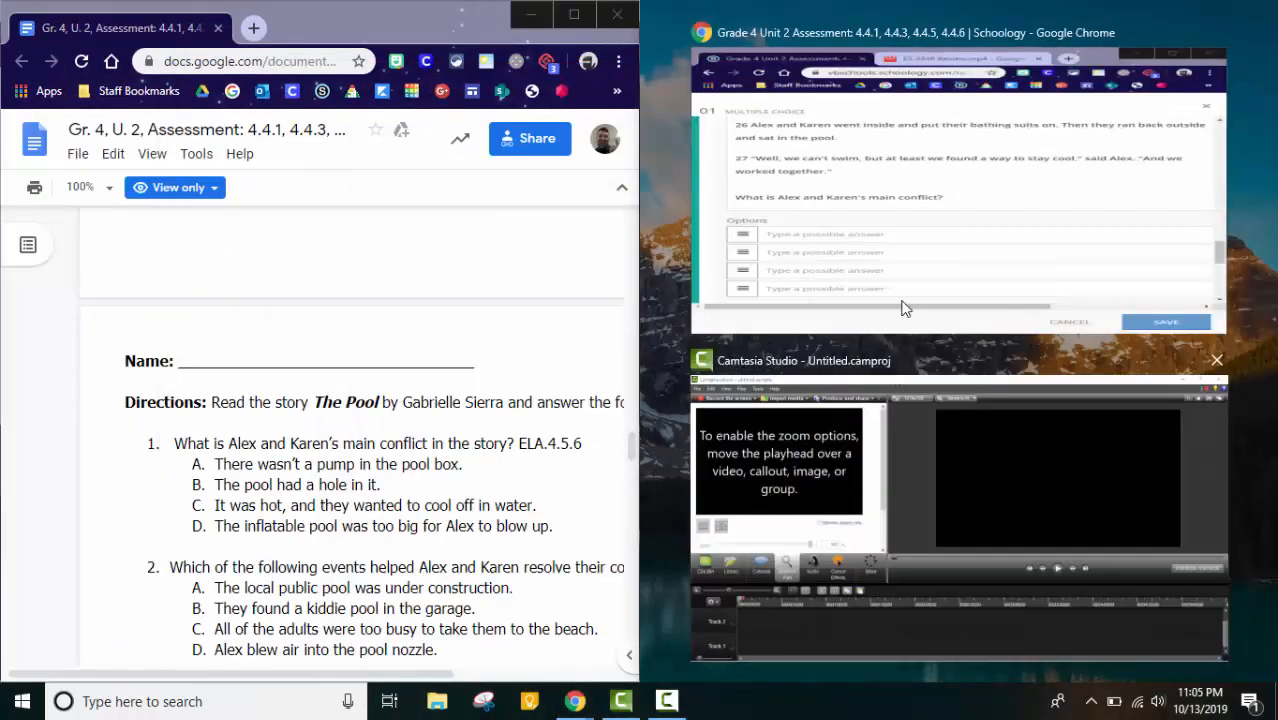
click(907, 310)
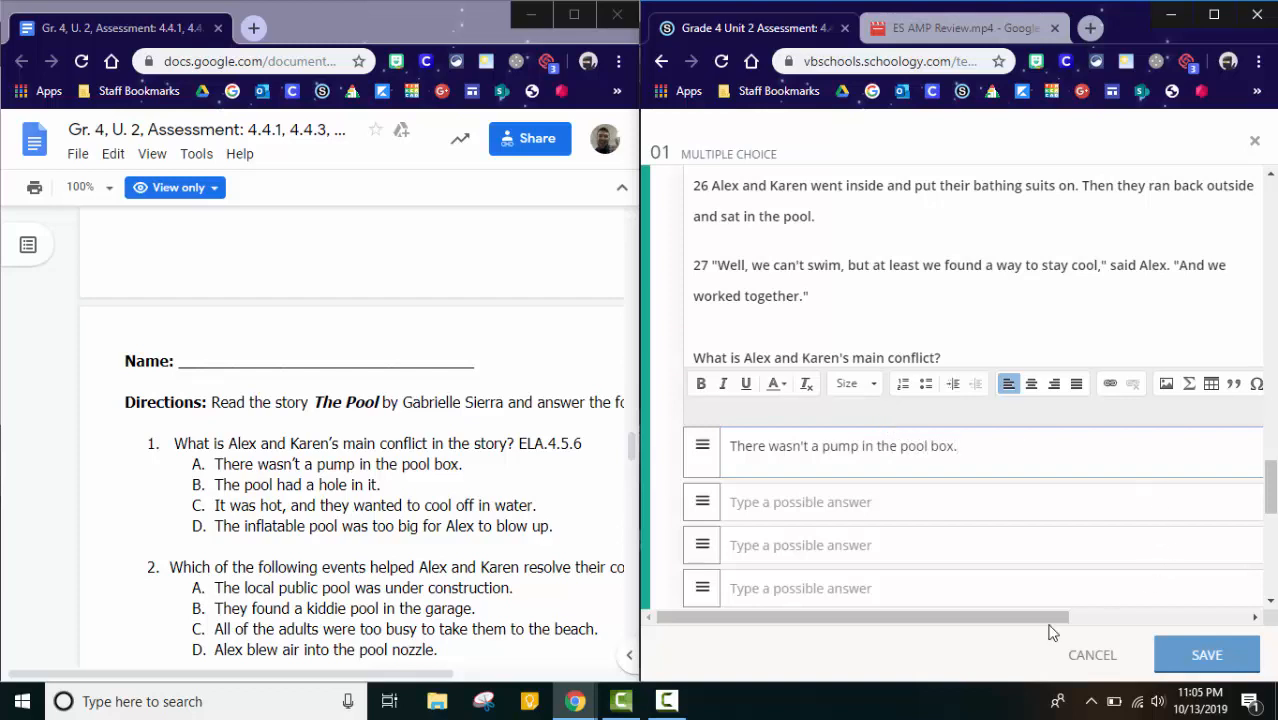
click(667, 703)
click(1200, 633)
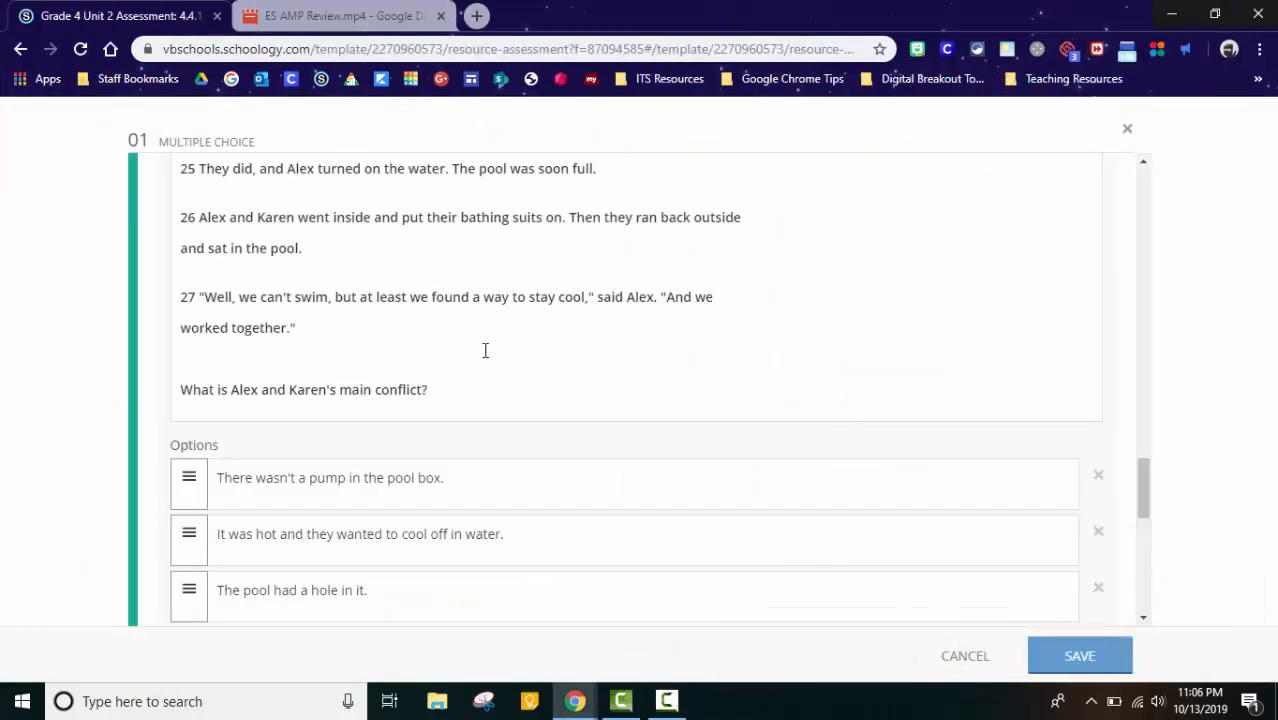
Step: Review the question's answer options, correct-answer selection, scoring type and layout settings
scroll(309, 260, down, 2)
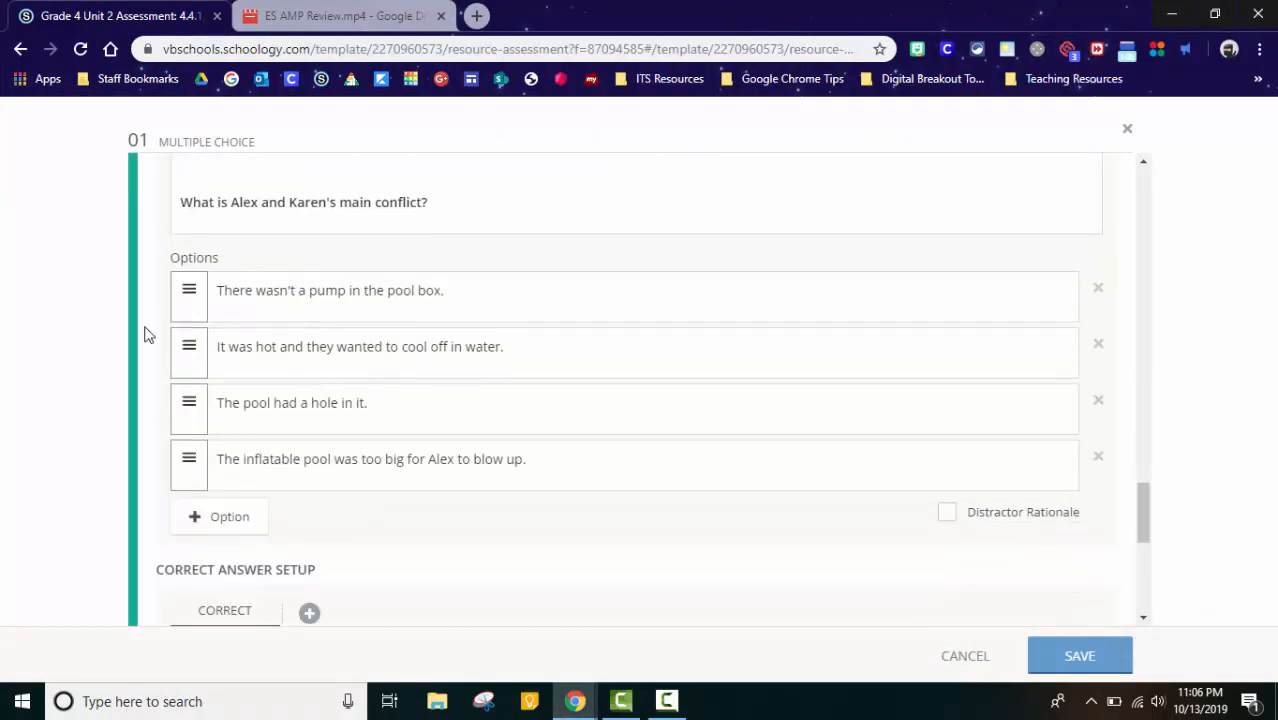
scroll(369, 399, down, 3)
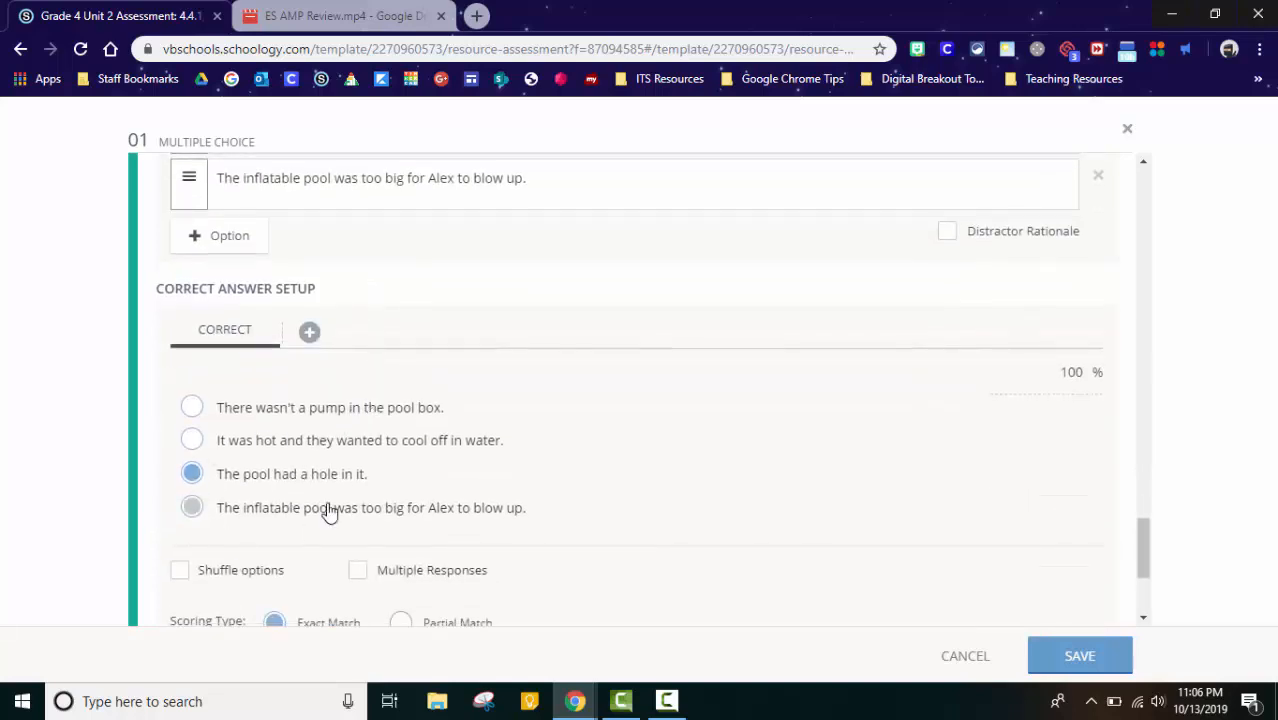
scroll(655, 525, down, 2)
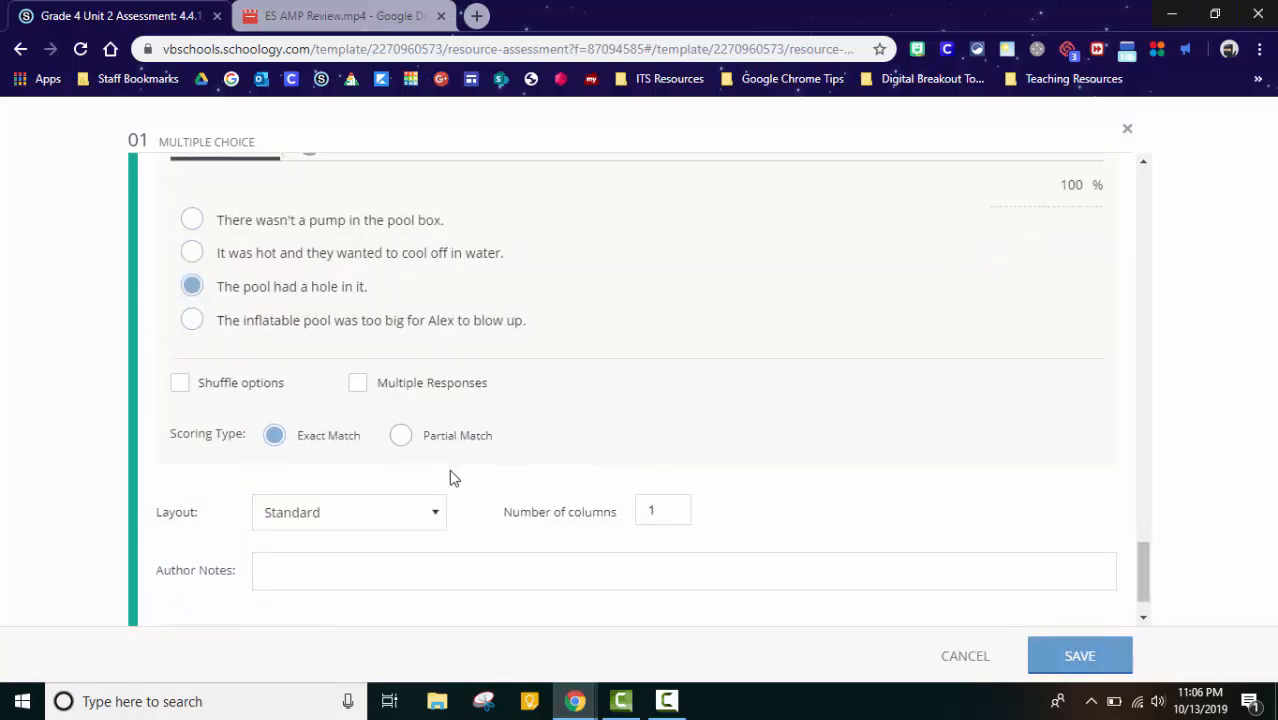
scroll(300, 460, down, 1)
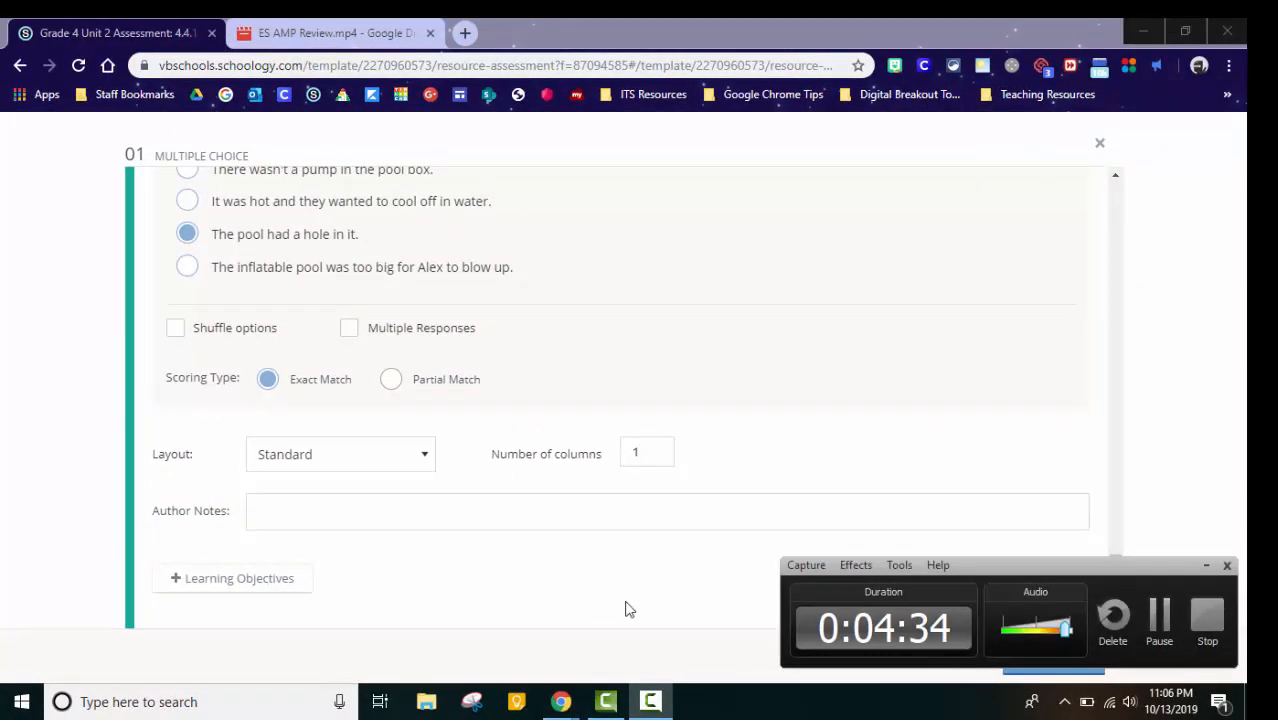
Step: Check the source document for the standard listed with question 1, and return to the question editor
key(alt+Tab)
key(alt+Tab)
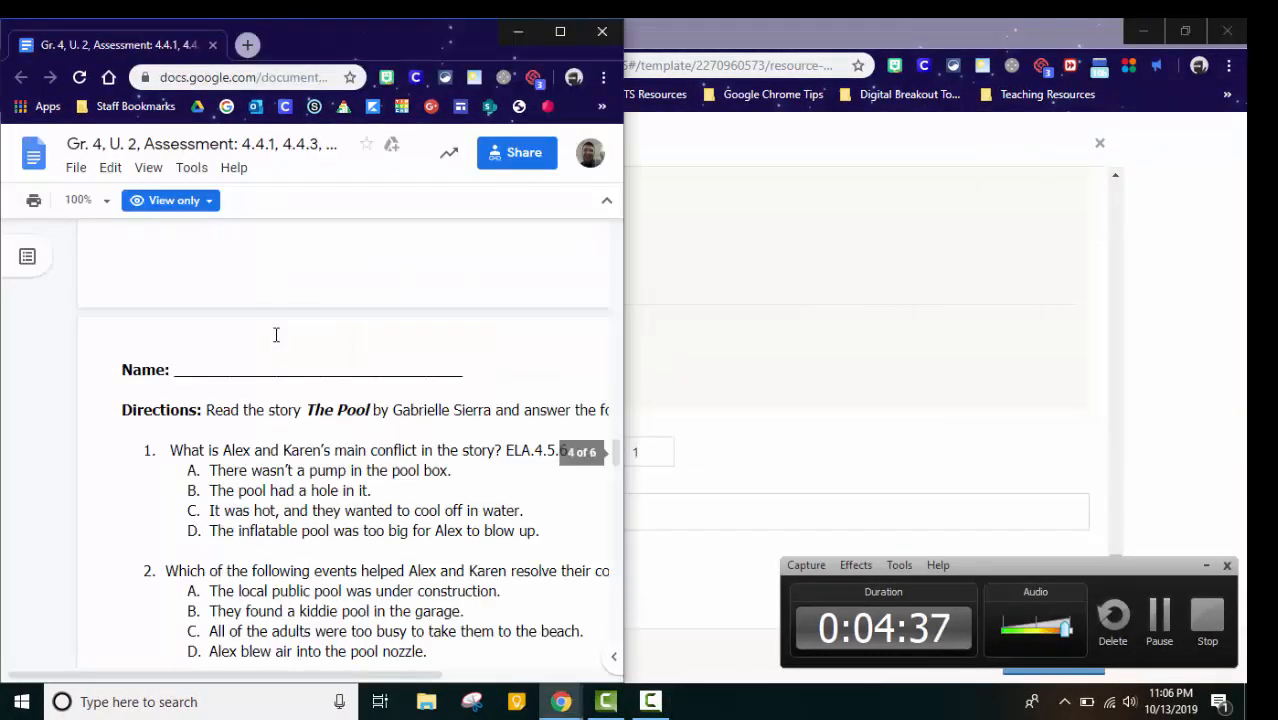
click(560, 32)
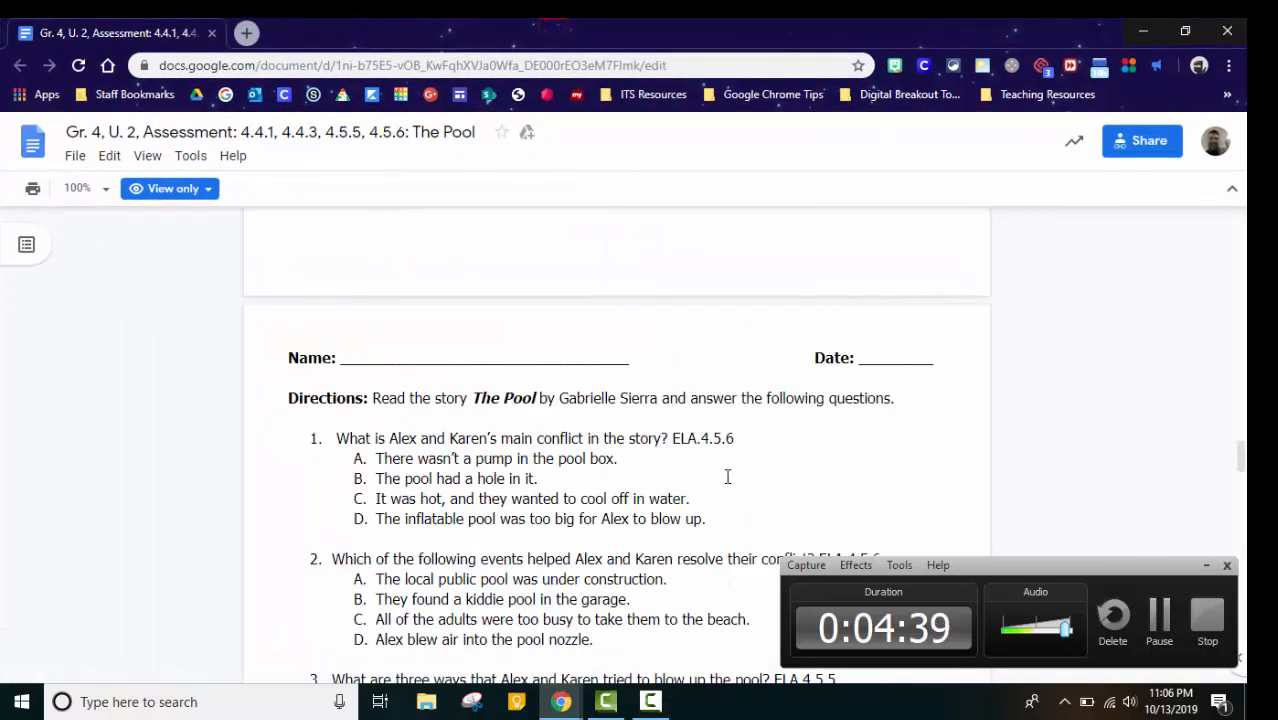
click(1205, 565)
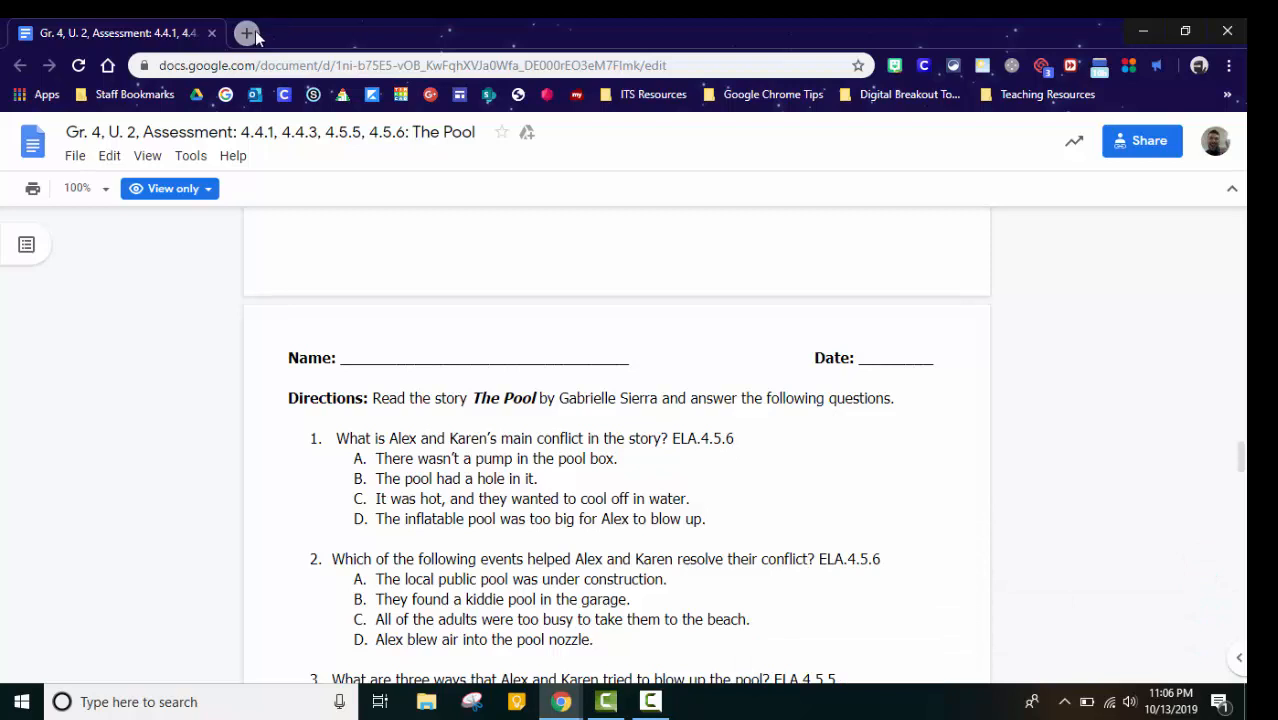
key(alt+Tab)
key(alt+Tab)
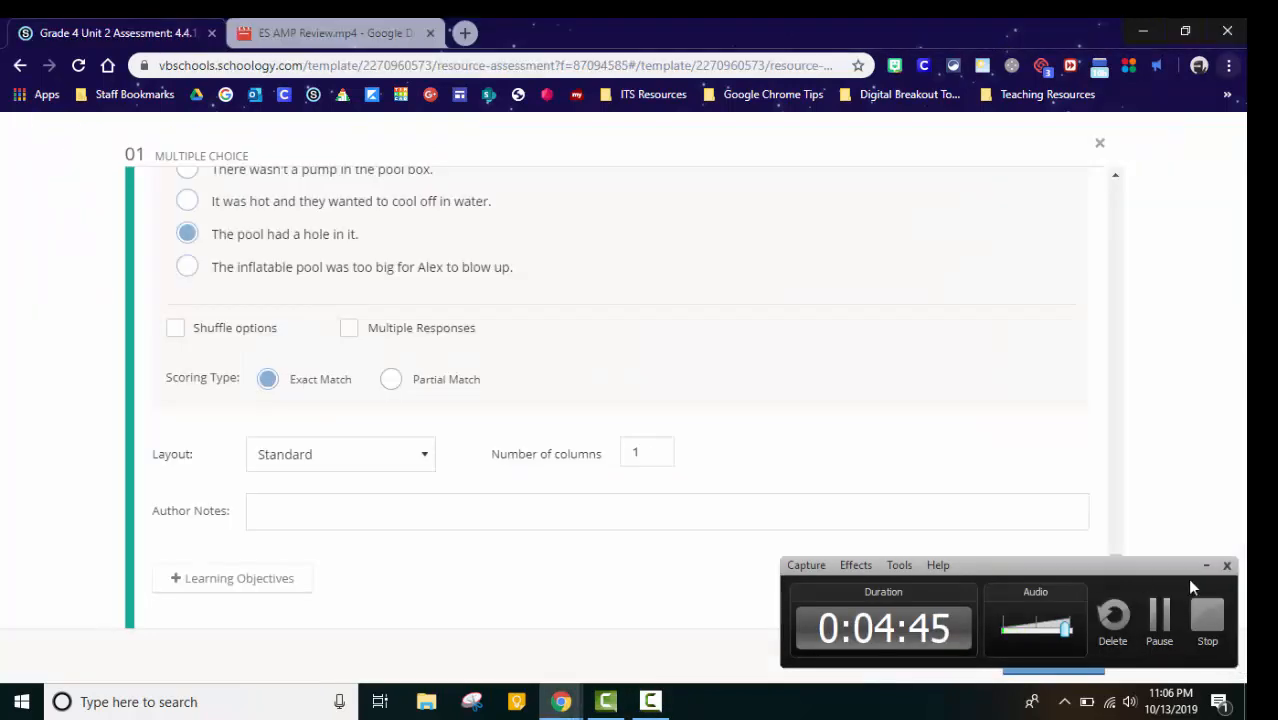
click(1205, 565)
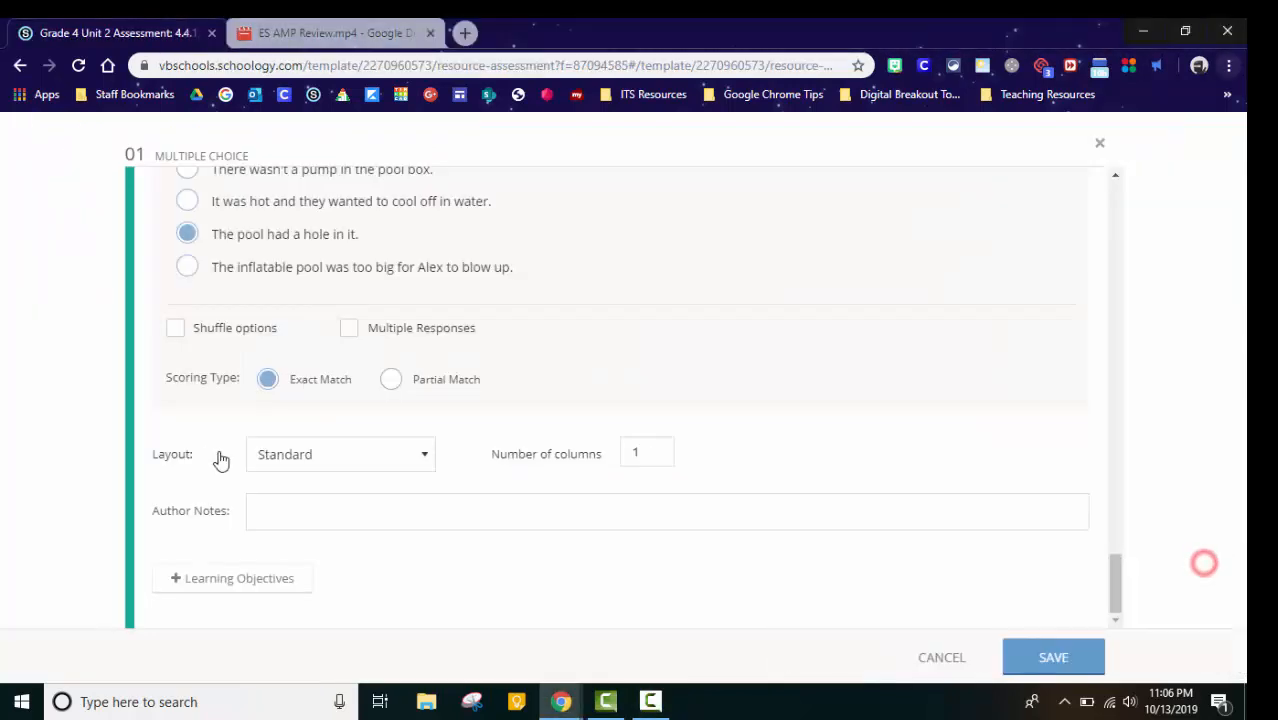
Step: Browse the learning objectives to the school's custom elementary Reading objectives for fourth grade
click(203, 586)
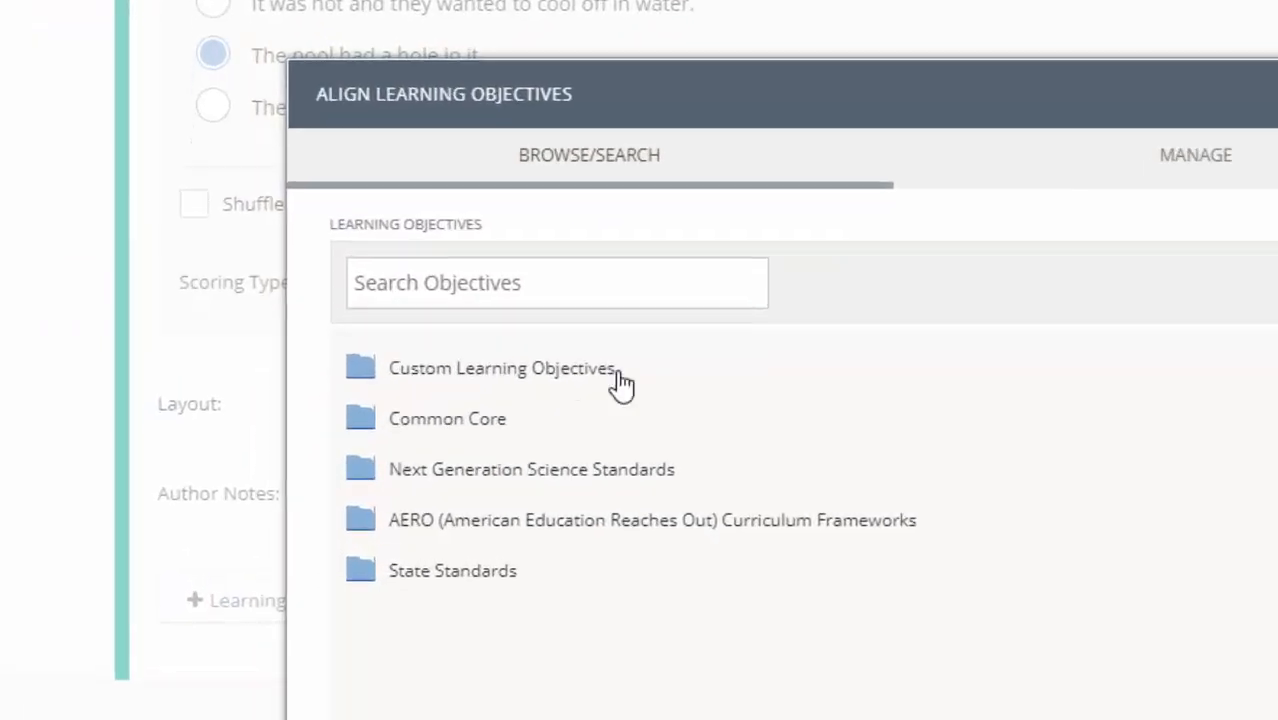
click(450, 369)
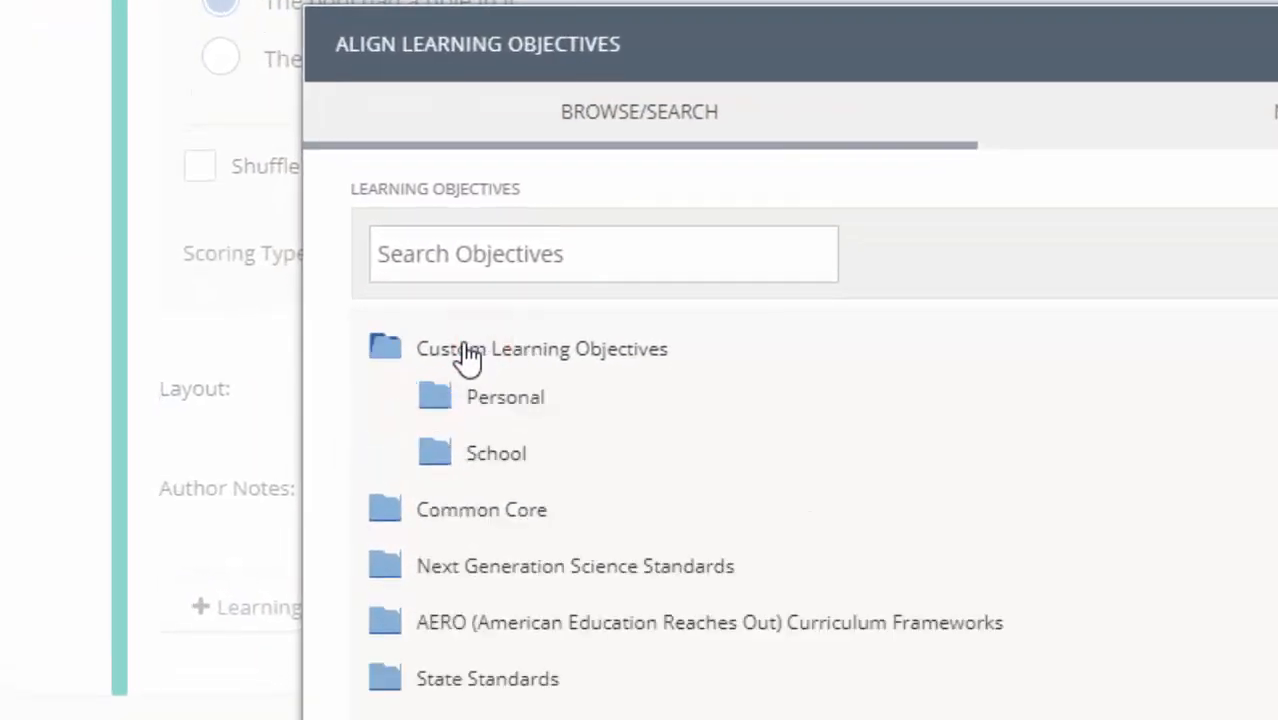
click(505, 453)
click(555, 497)
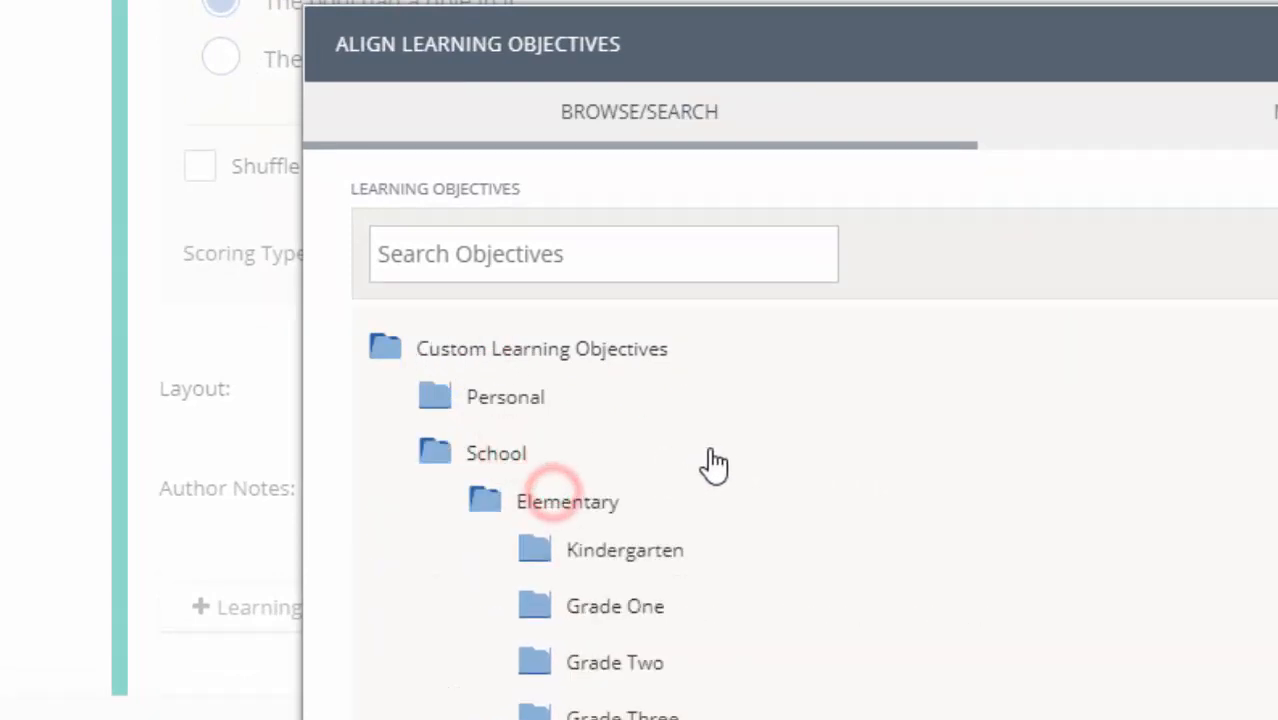
scroll(720, 465, down, 3)
click(640, 400)
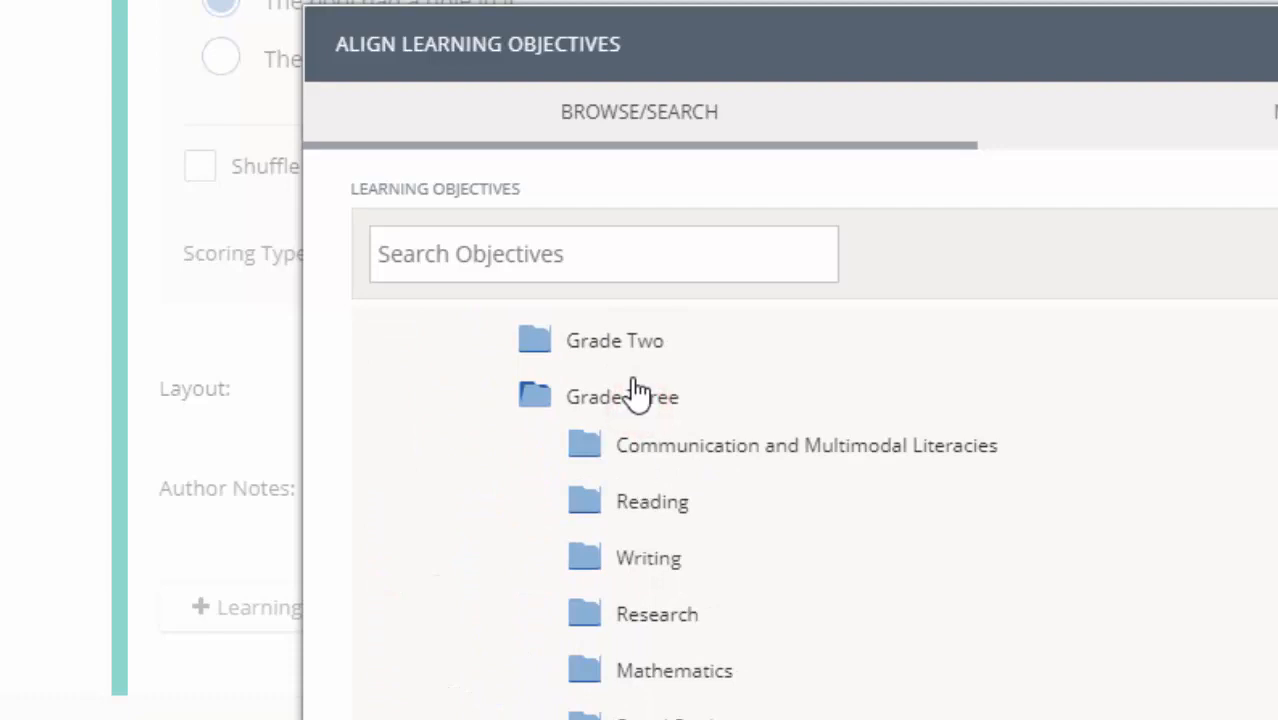
click(639, 393)
click(628, 445)
scroll(740, 505, down, 2)
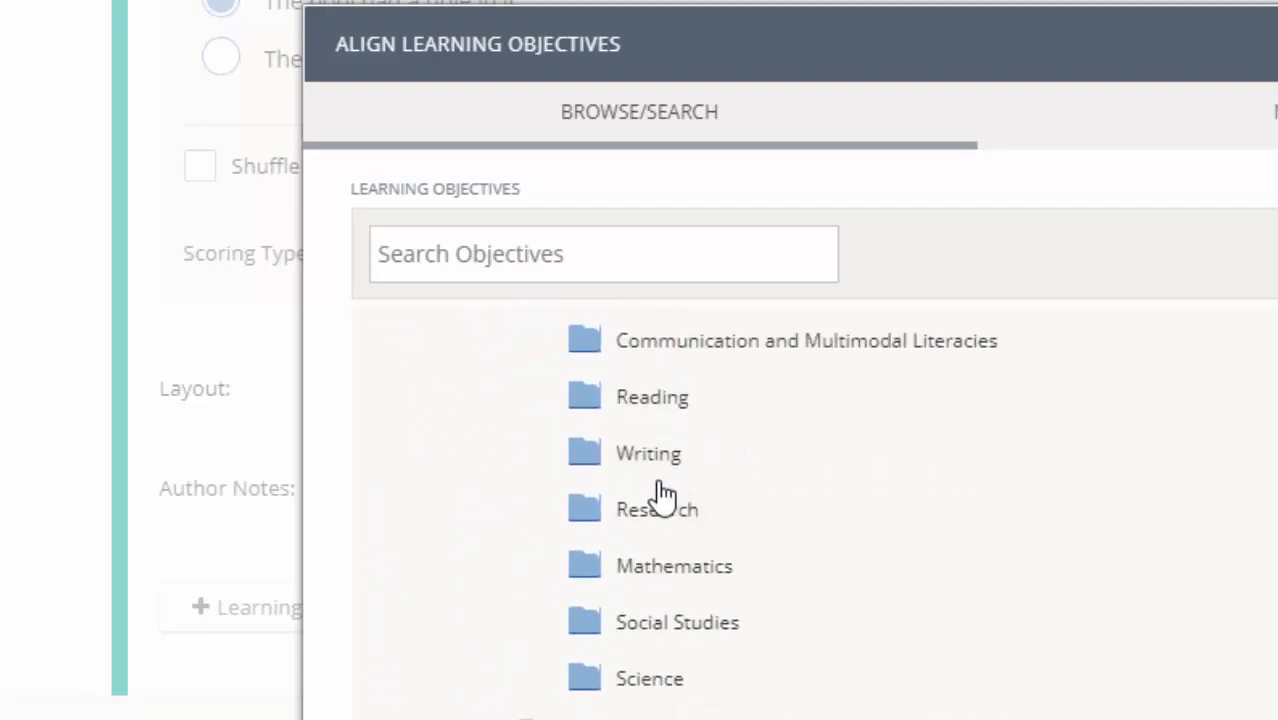
click(630, 405)
scroll(830, 520, down, 3)
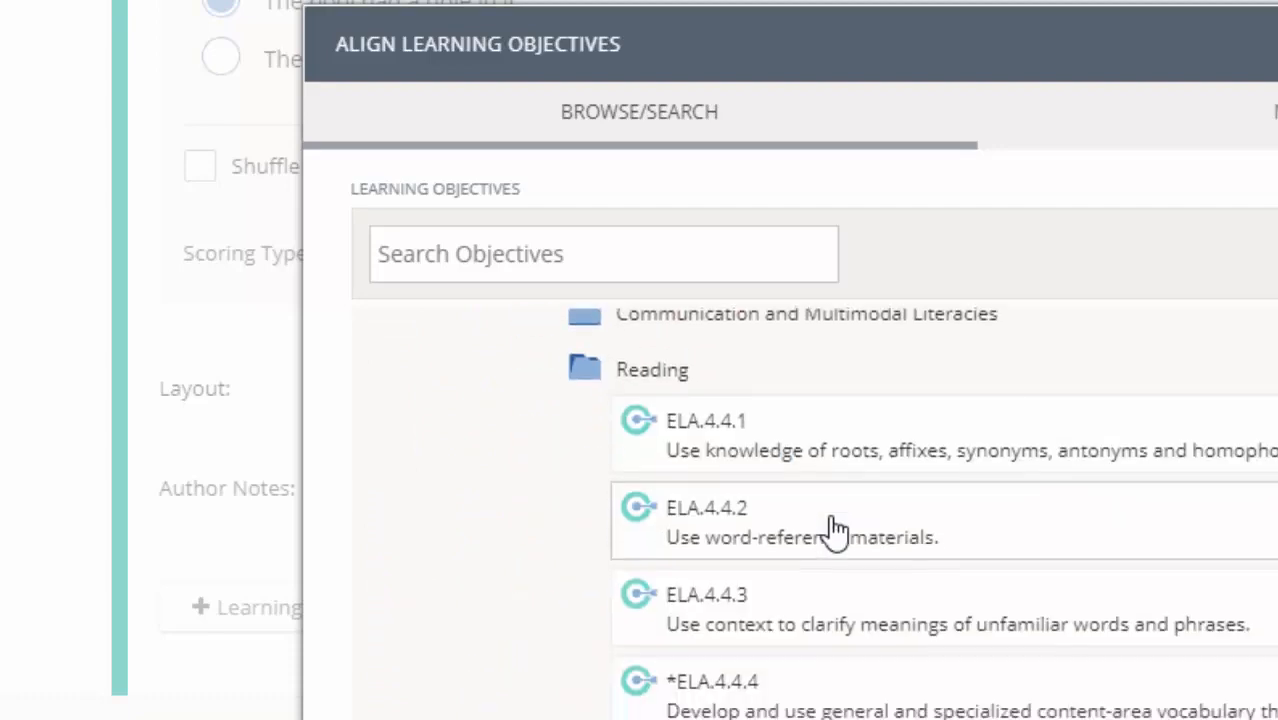
Step: Align the question with learning objective ELA.4.5.6, and save the multiple-choice question to the assessment
key(alt+Tab)
key(Tab)
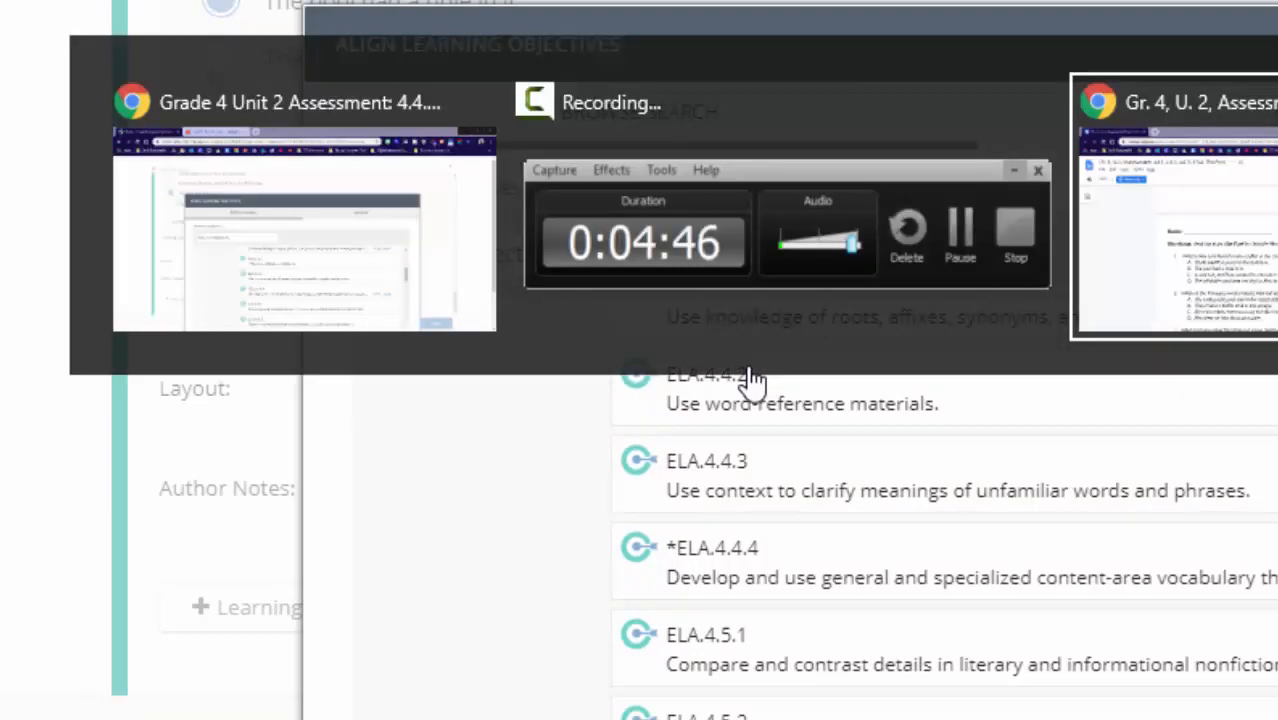
key(alt+Tab)
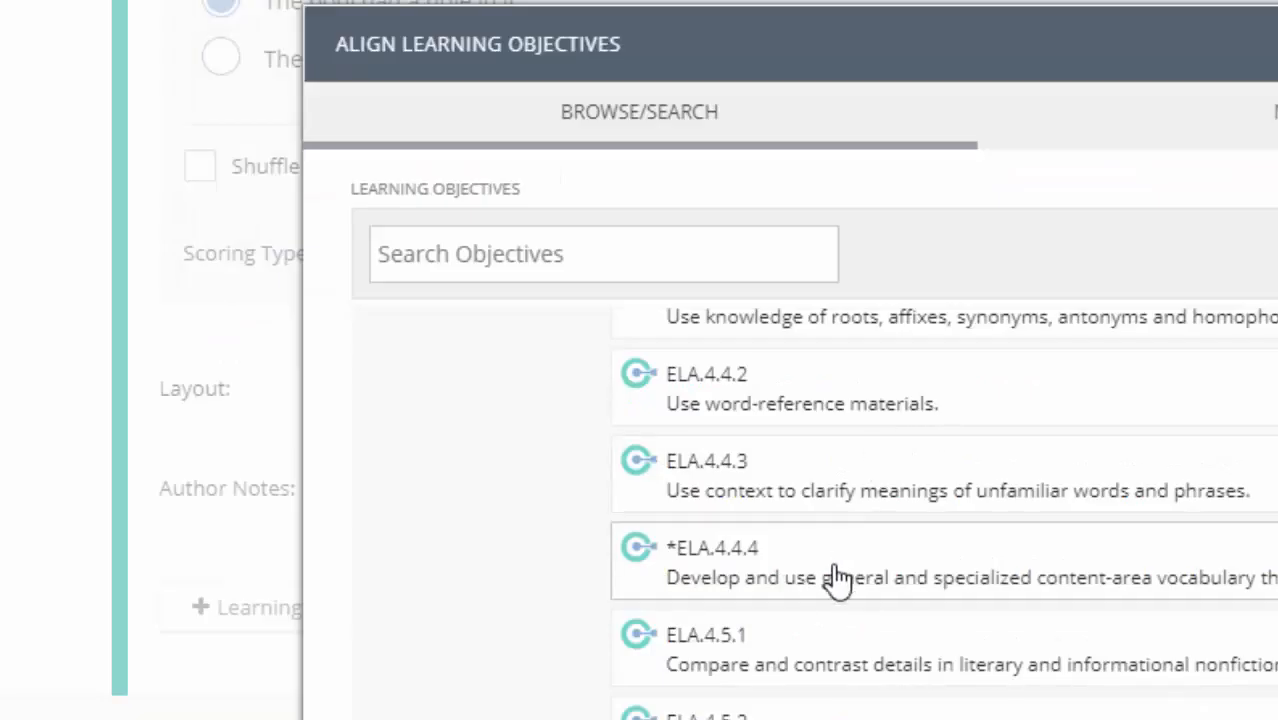
scroll(847, 536, down, 5)
scroll(850, 494, down, 4)
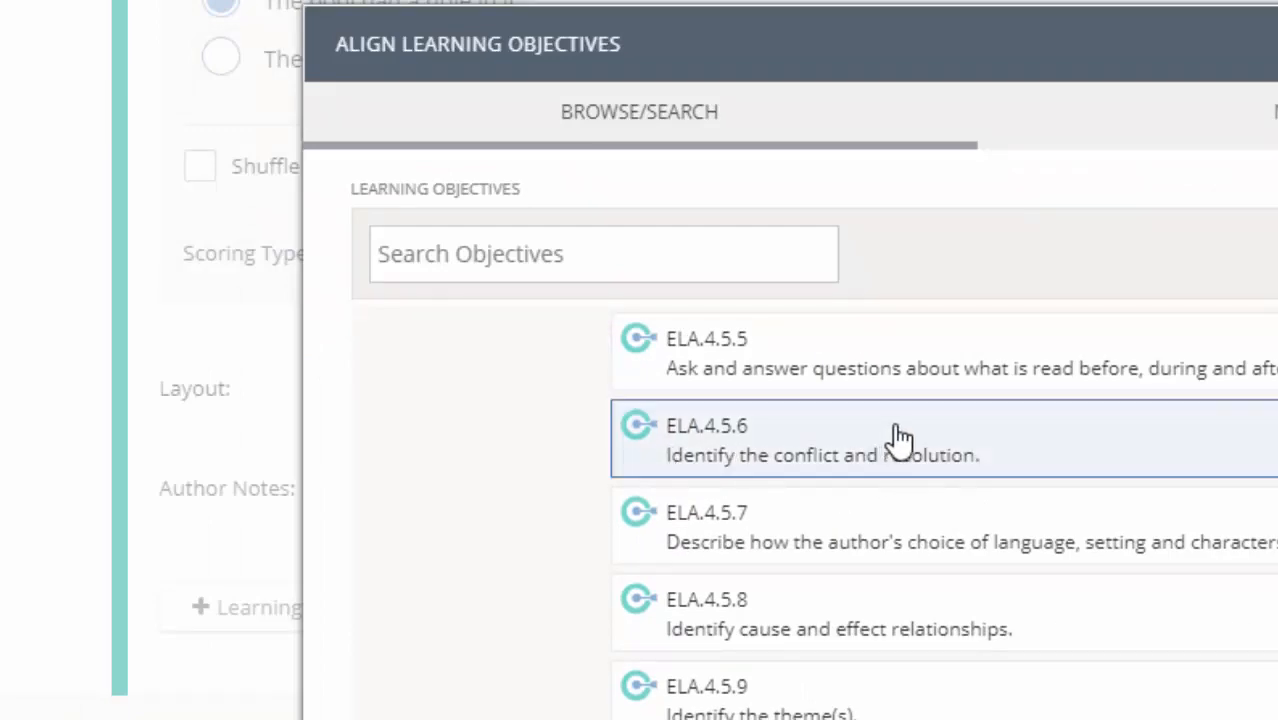
scroll(885, 440, down, 15)
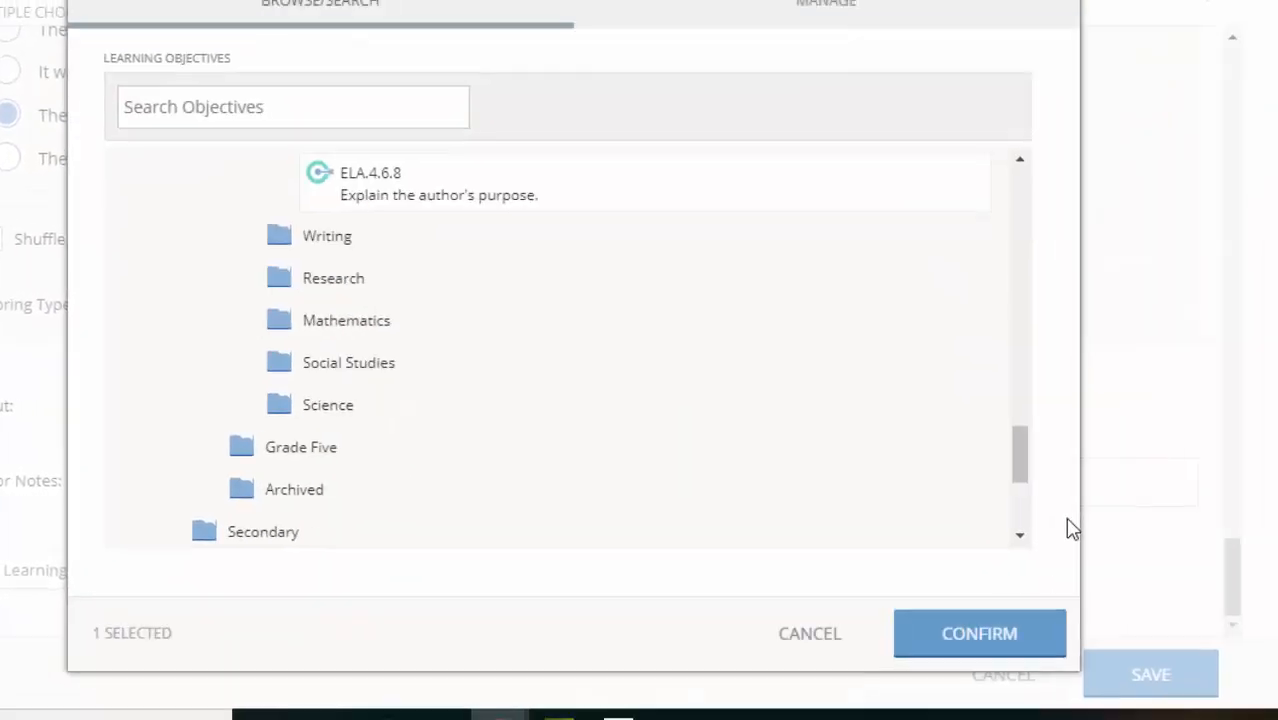
click(979, 636)
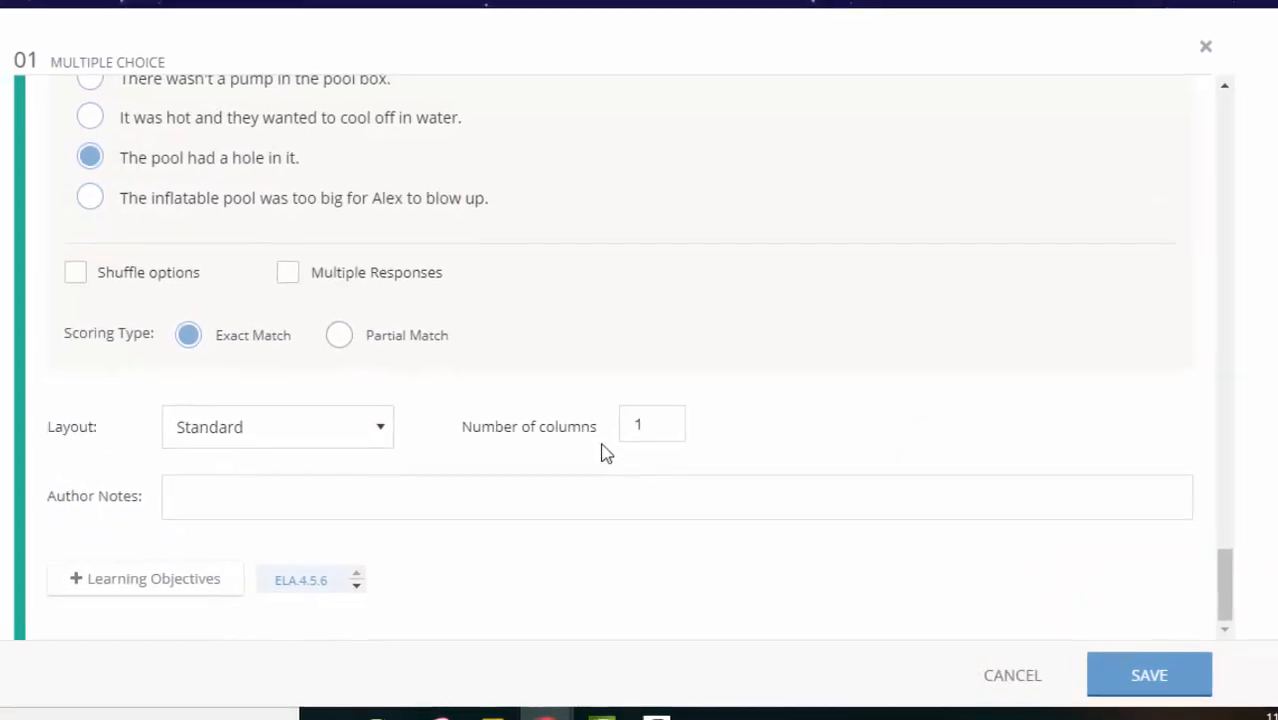
click(1150, 678)
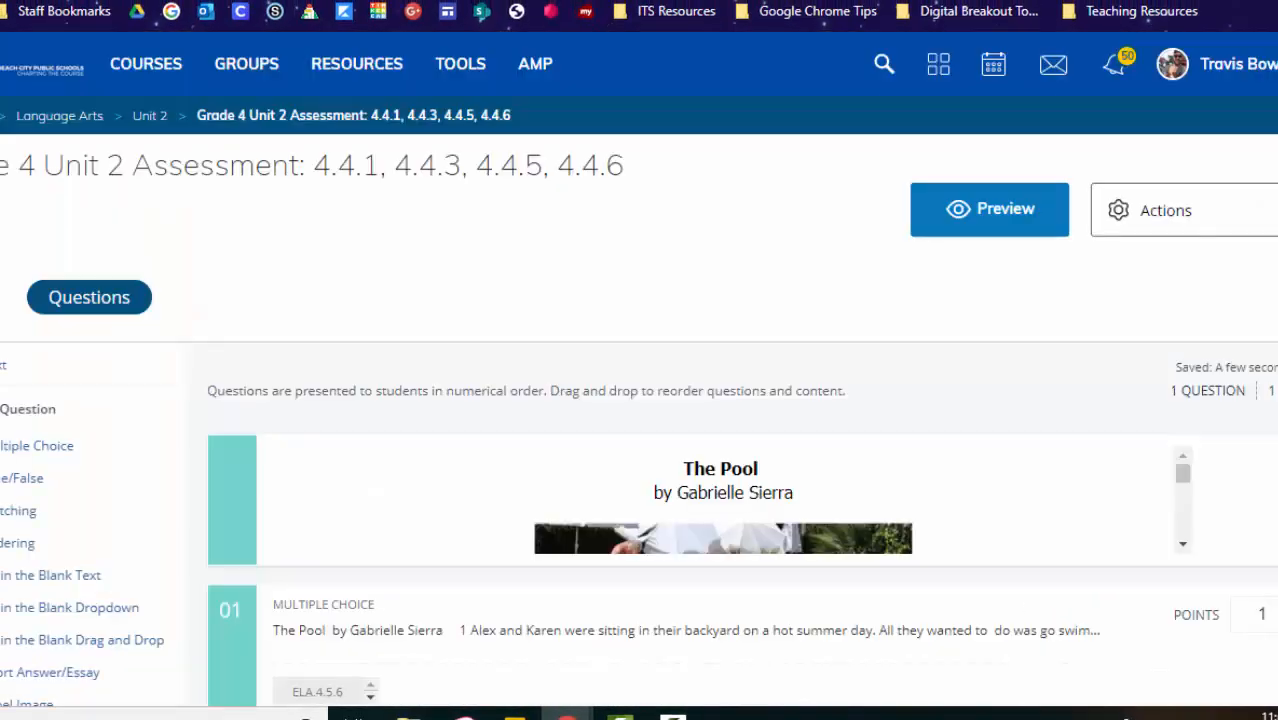
scroll(195, 360, down, 2)
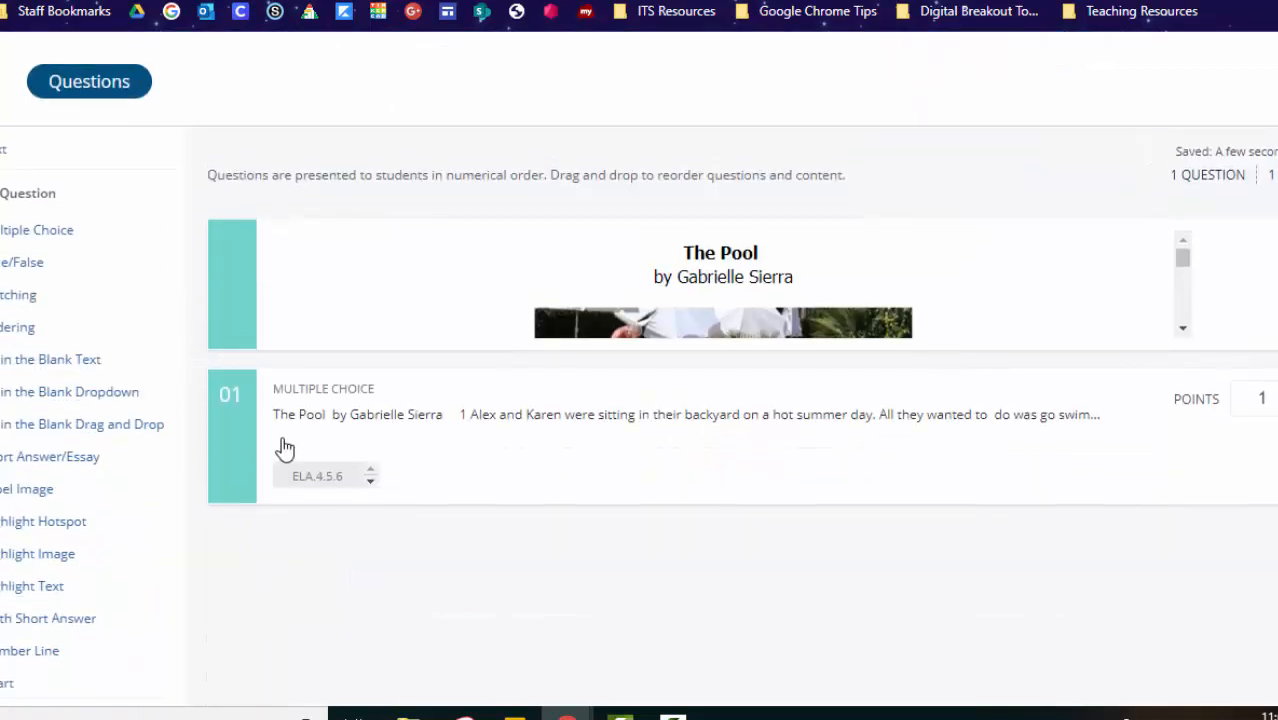
scroll(640, 400, up, 2)
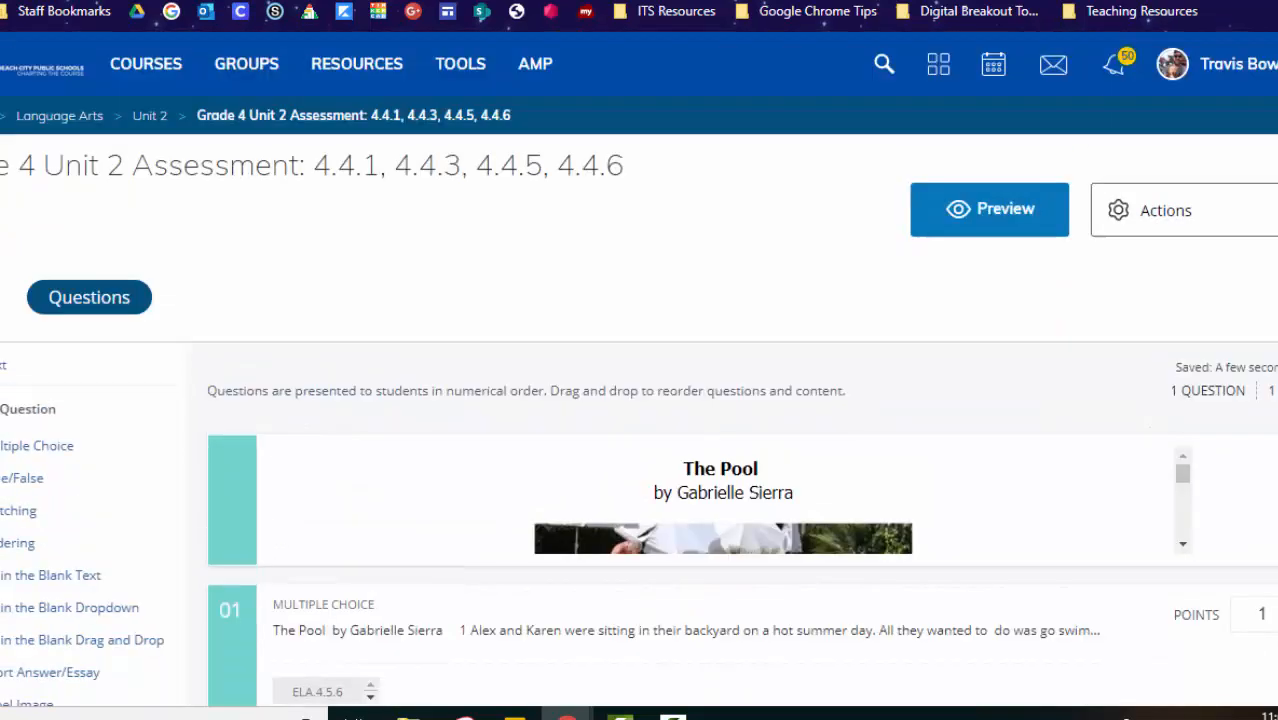
Step: Preview the assessment as a student, start a new attempt, and read through the passage on the first page
click(986, 226)
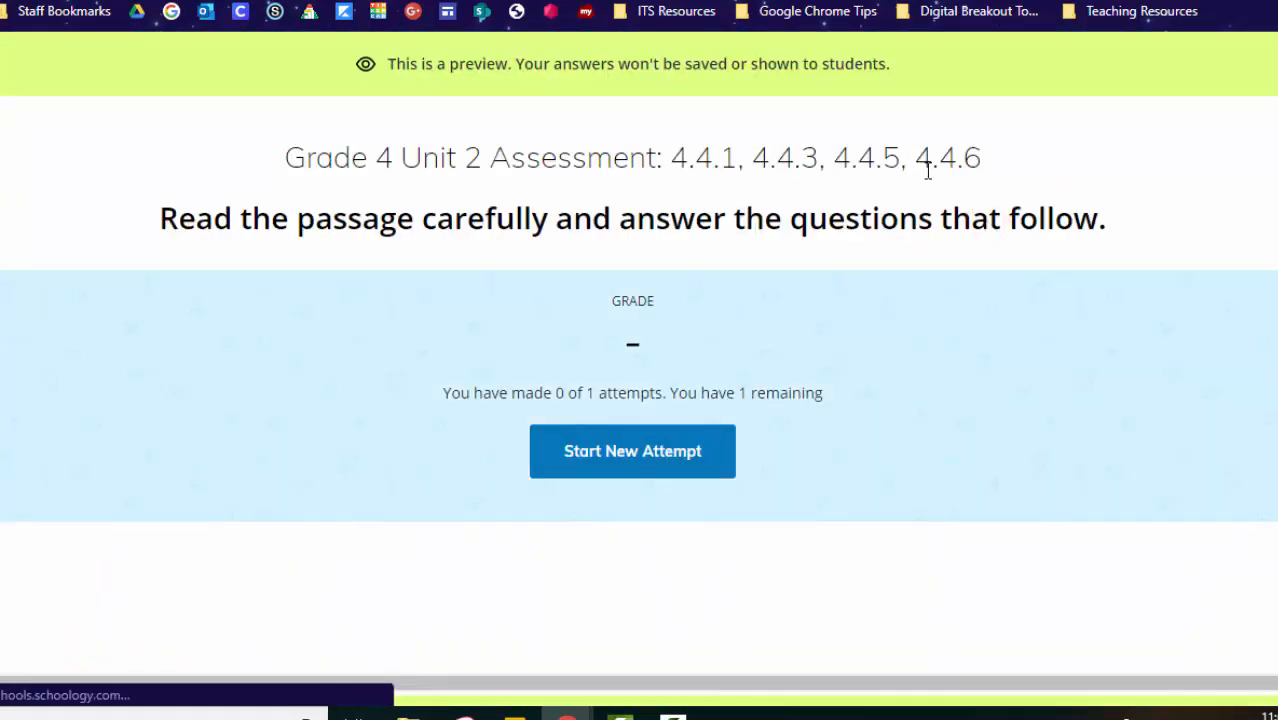
click(621, 450)
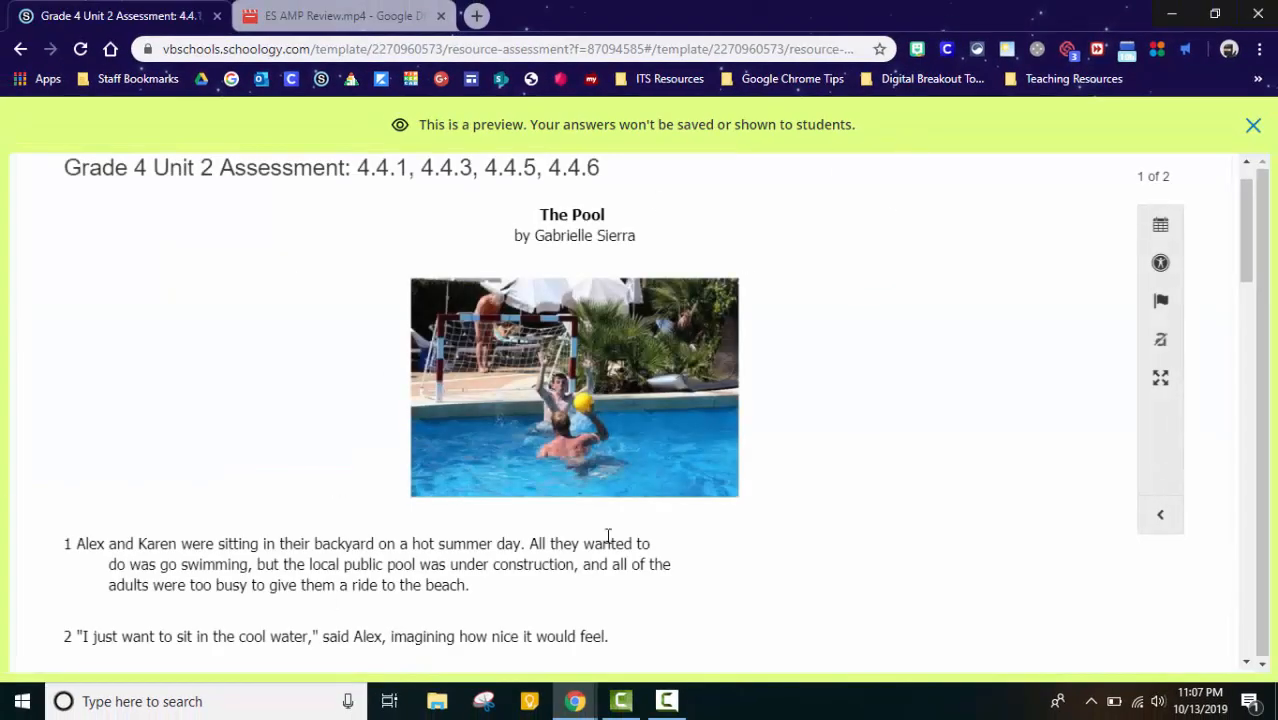
scroll(404, 445, down, 15)
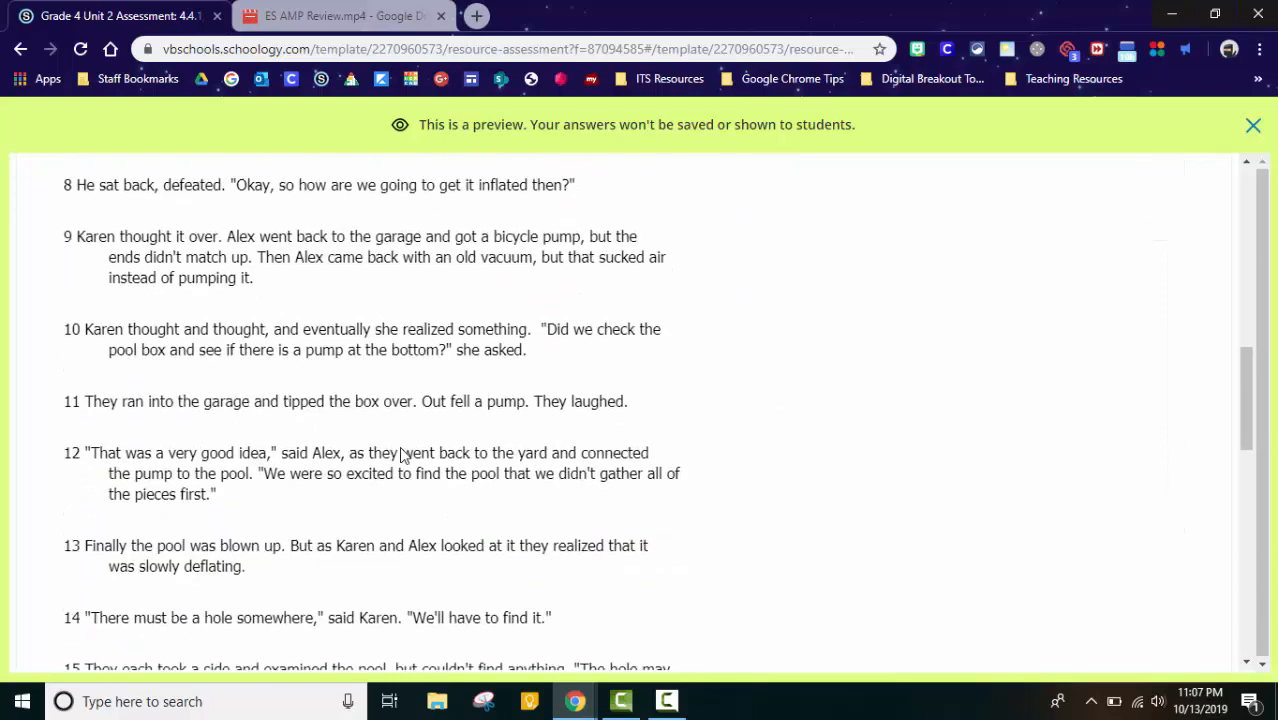
scroll(404, 446, down, 5)
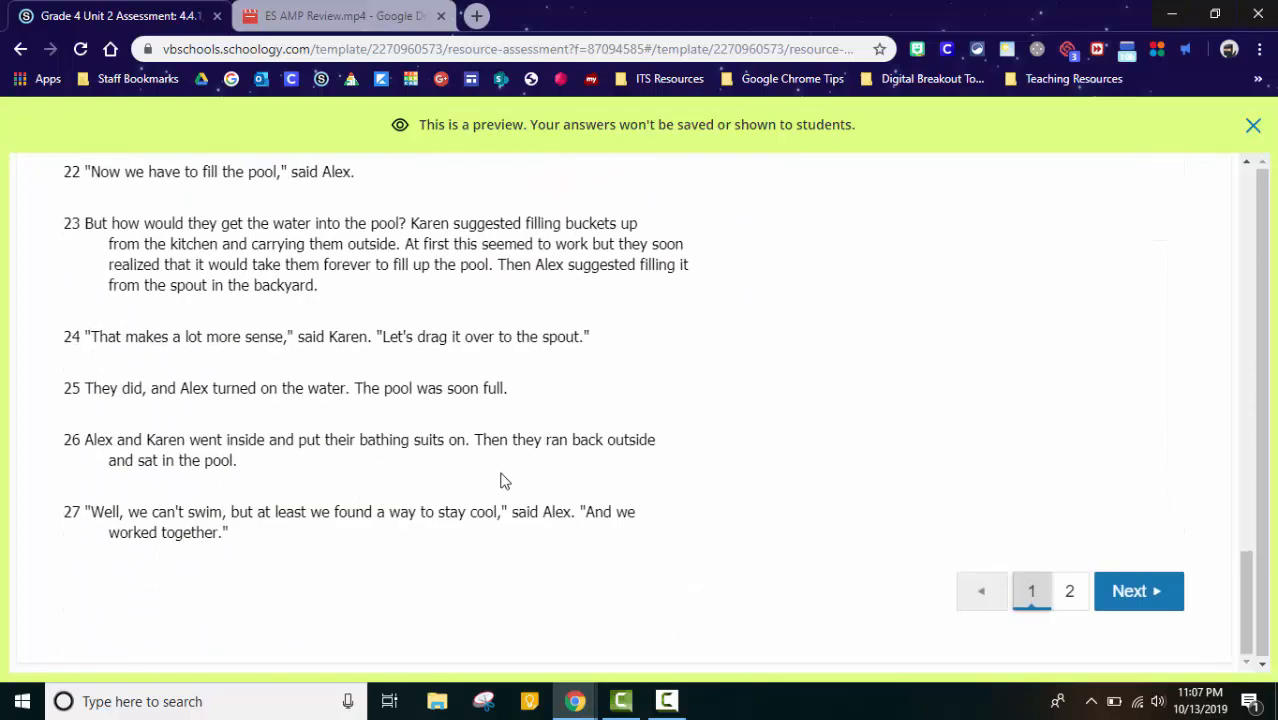
Step: Examine how the passage, question and answer choices appear on page 2 of the preview, and close the preview
click(1066, 598)
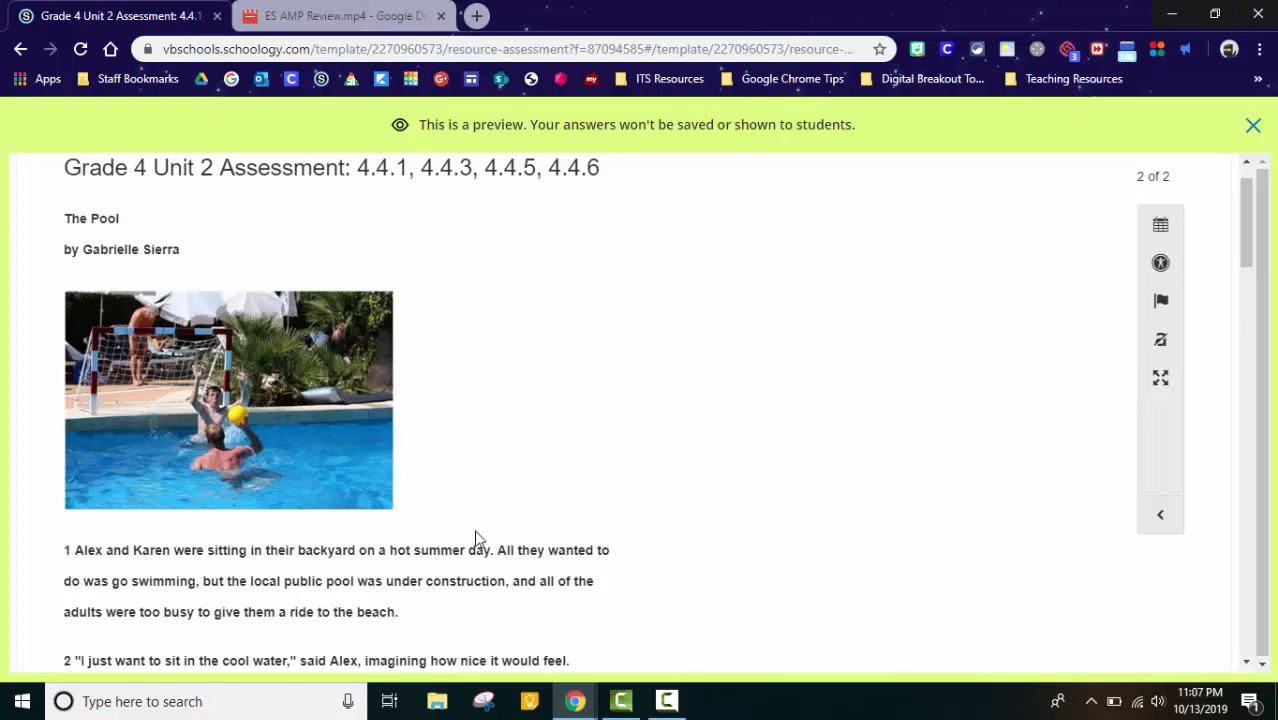
scroll(476, 536, down, 20)
scroll(425, 393, down, 8)
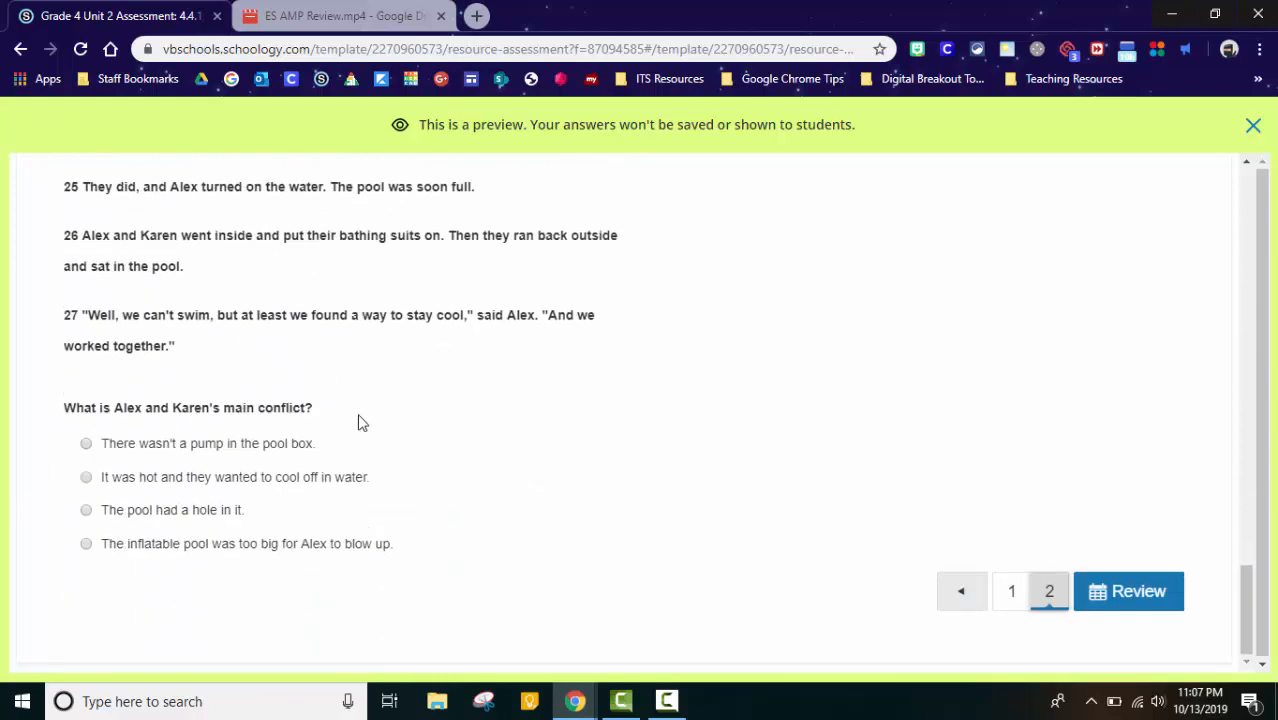
scroll(225, 372, up, 15)
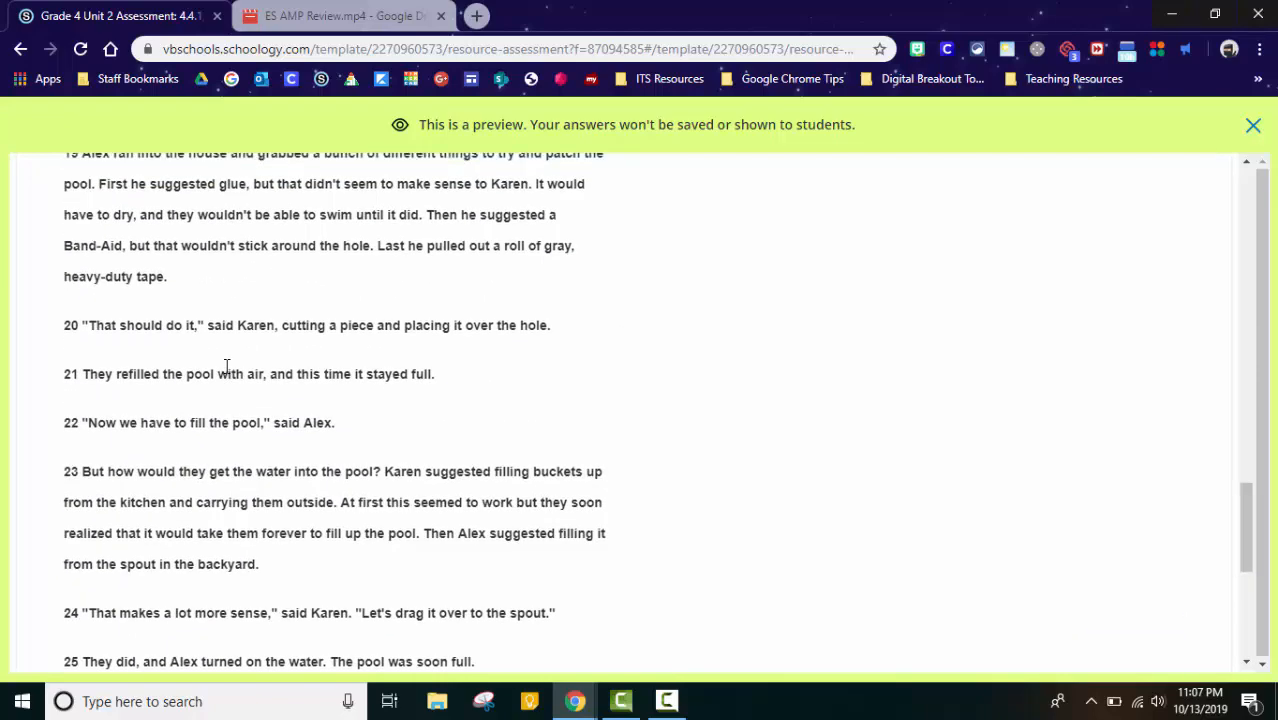
scroll(226, 366, up, 8)
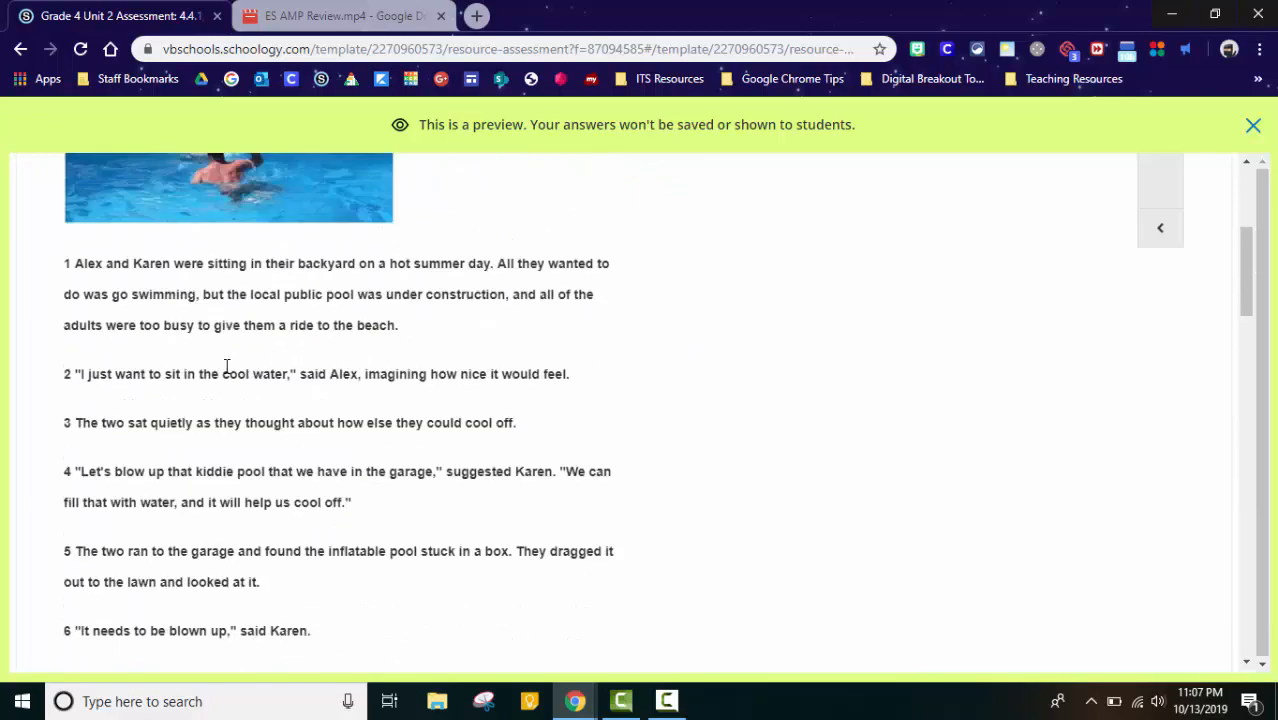
scroll(322, 458, down, 2)
scroll(260, 380, down, 15)
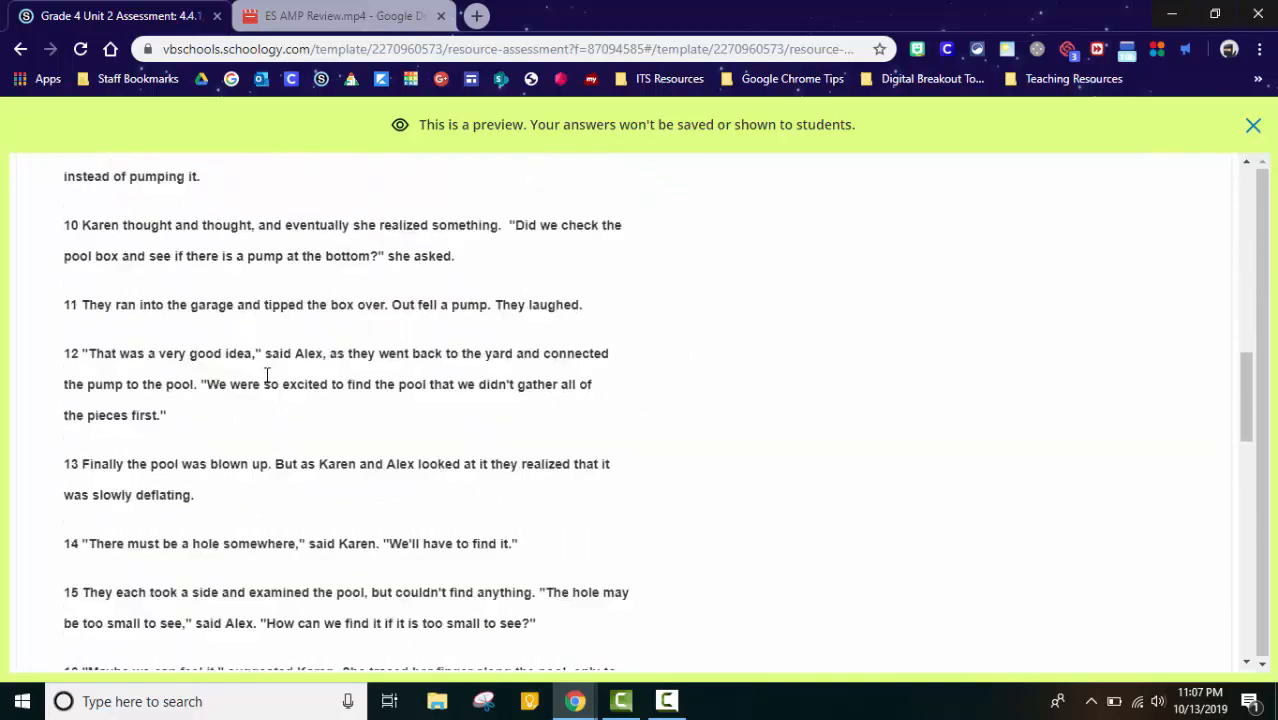
scroll(253, 343, down, 4)
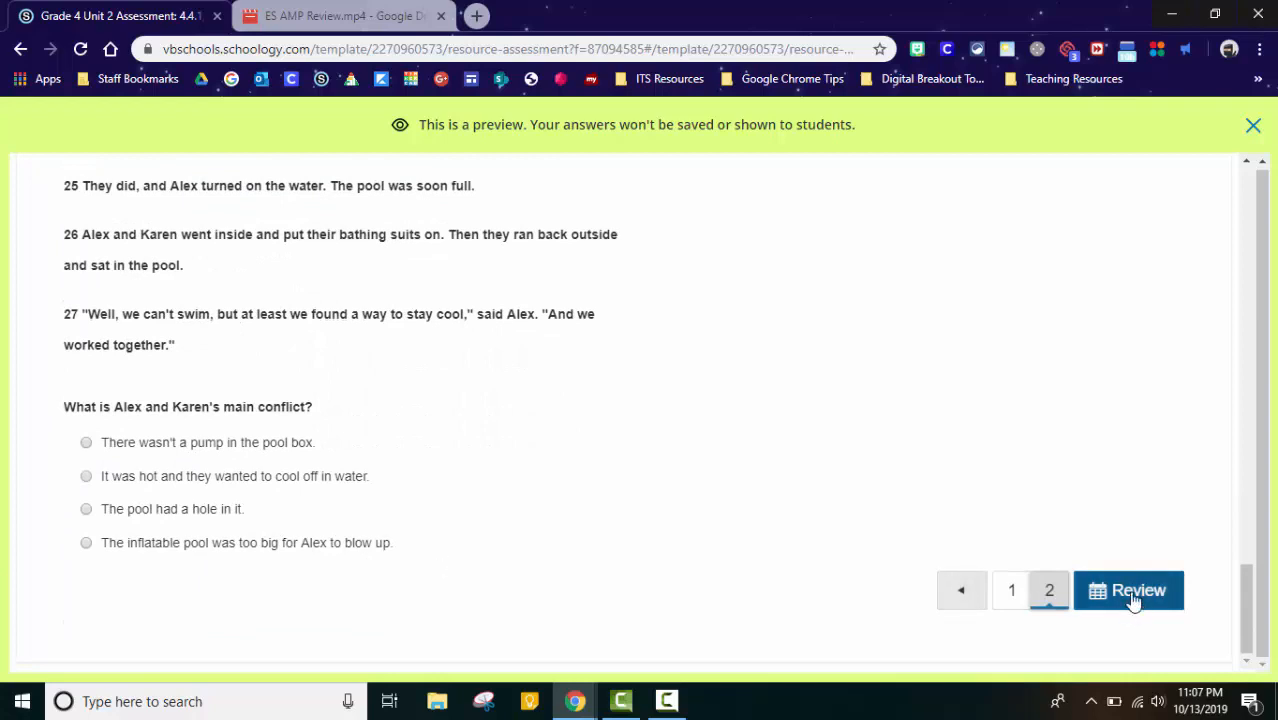
scroll(1098, 570, up, 10)
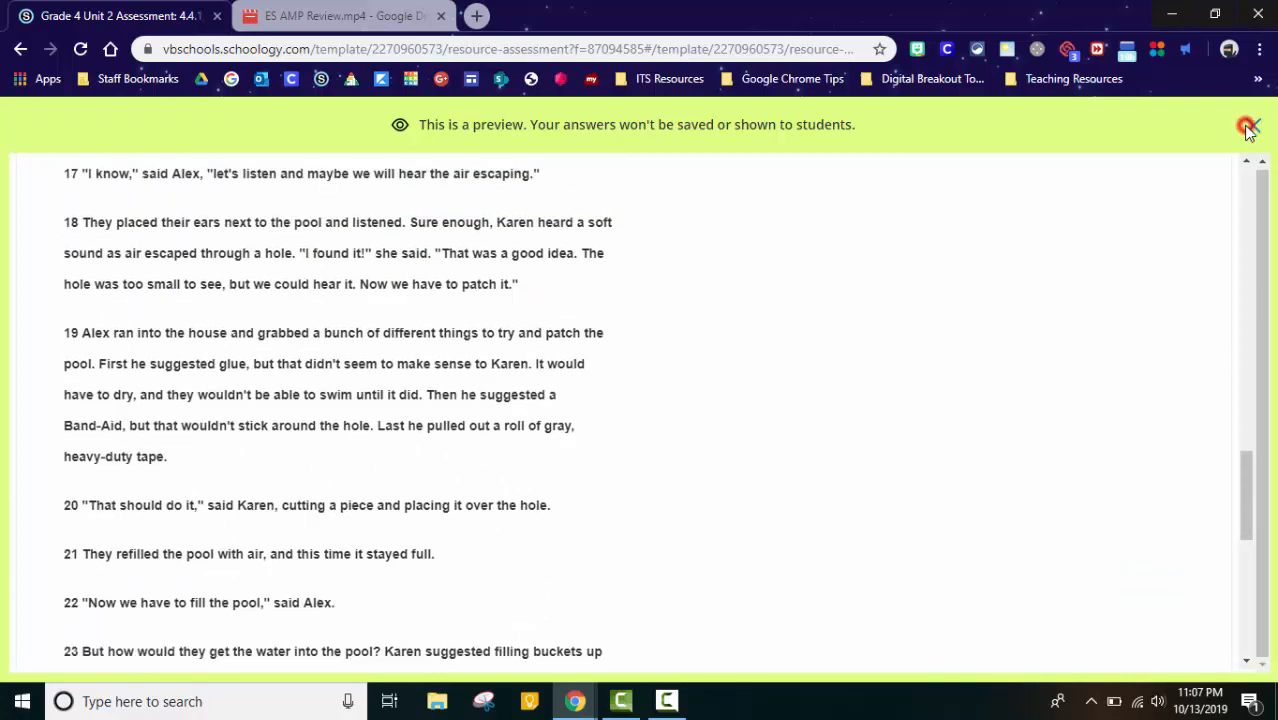
click(1247, 127)
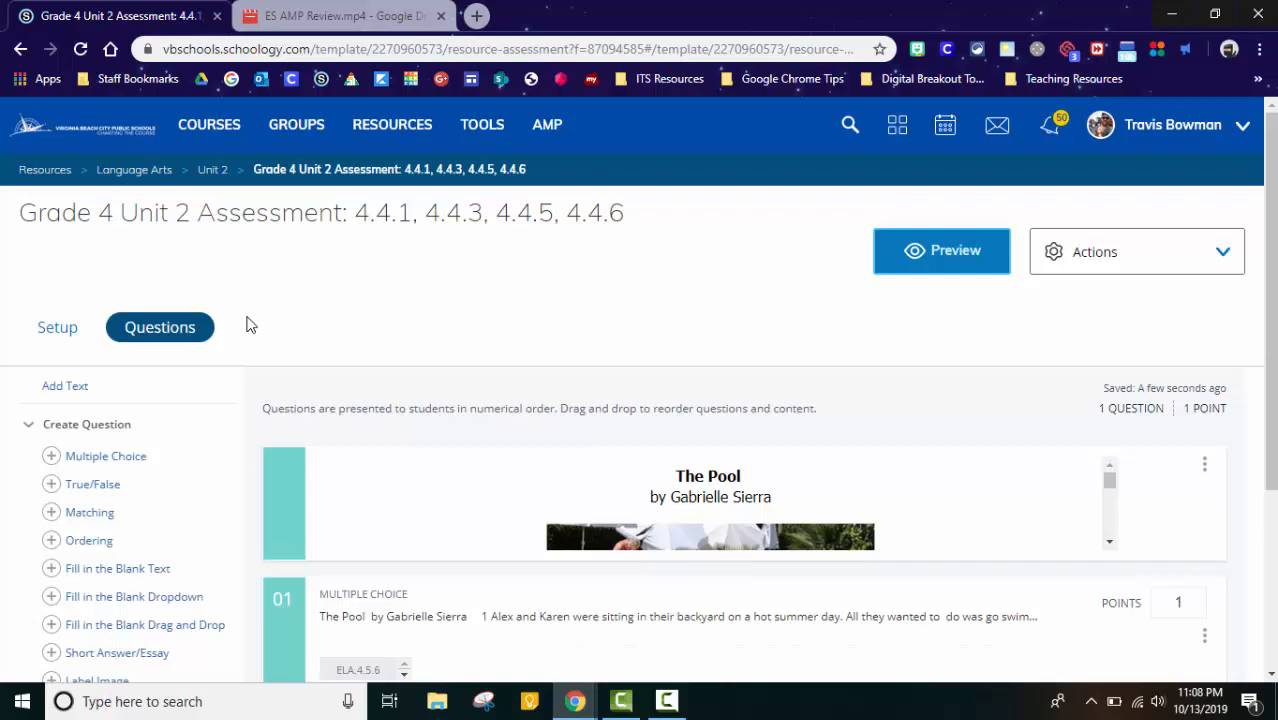
Step: Review the assessment's passage block, multiple-choice question, aligned learning objective and available question types
scroll(1033, 475, down, 5)
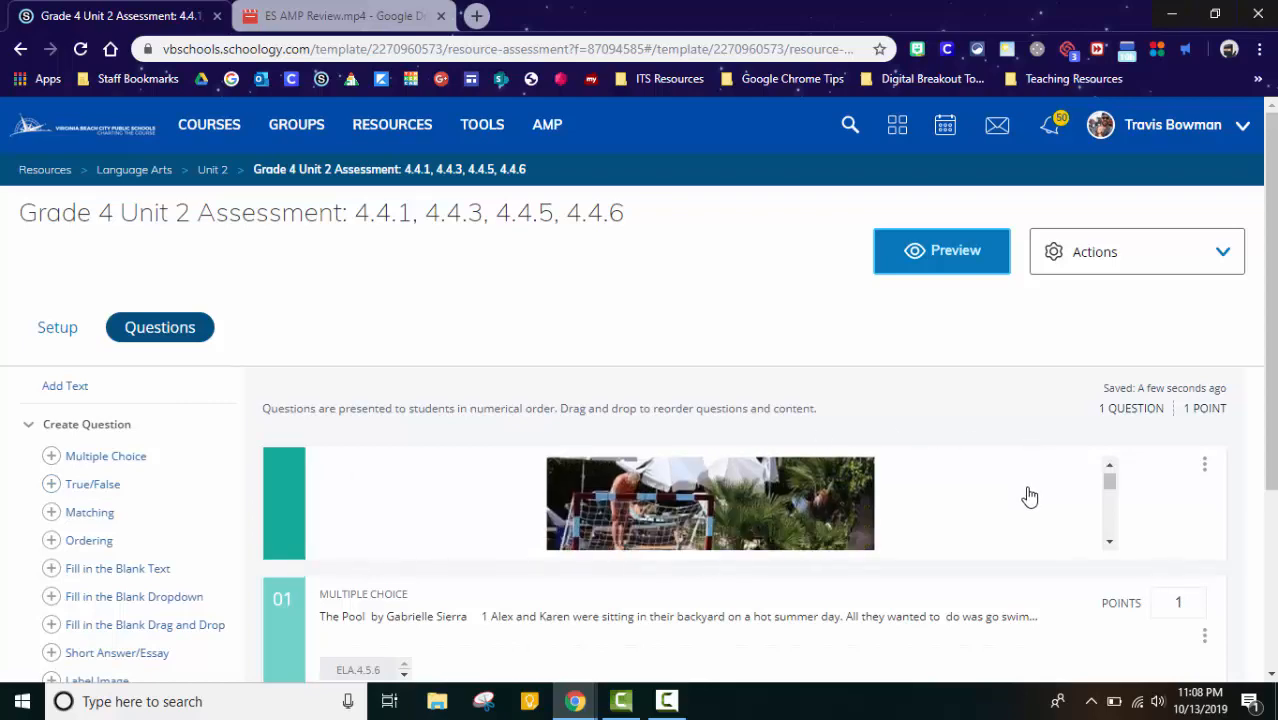
scroll(1030, 497, down, 15)
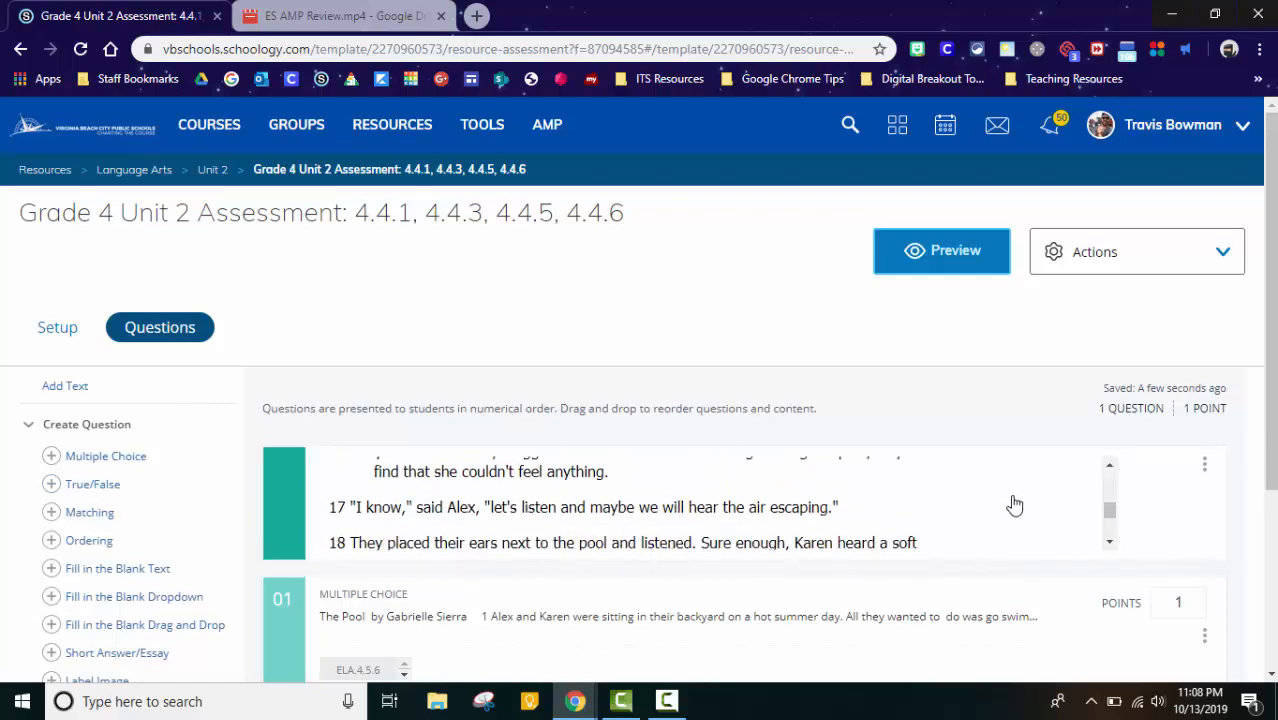
scroll(1015, 505, down, 6)
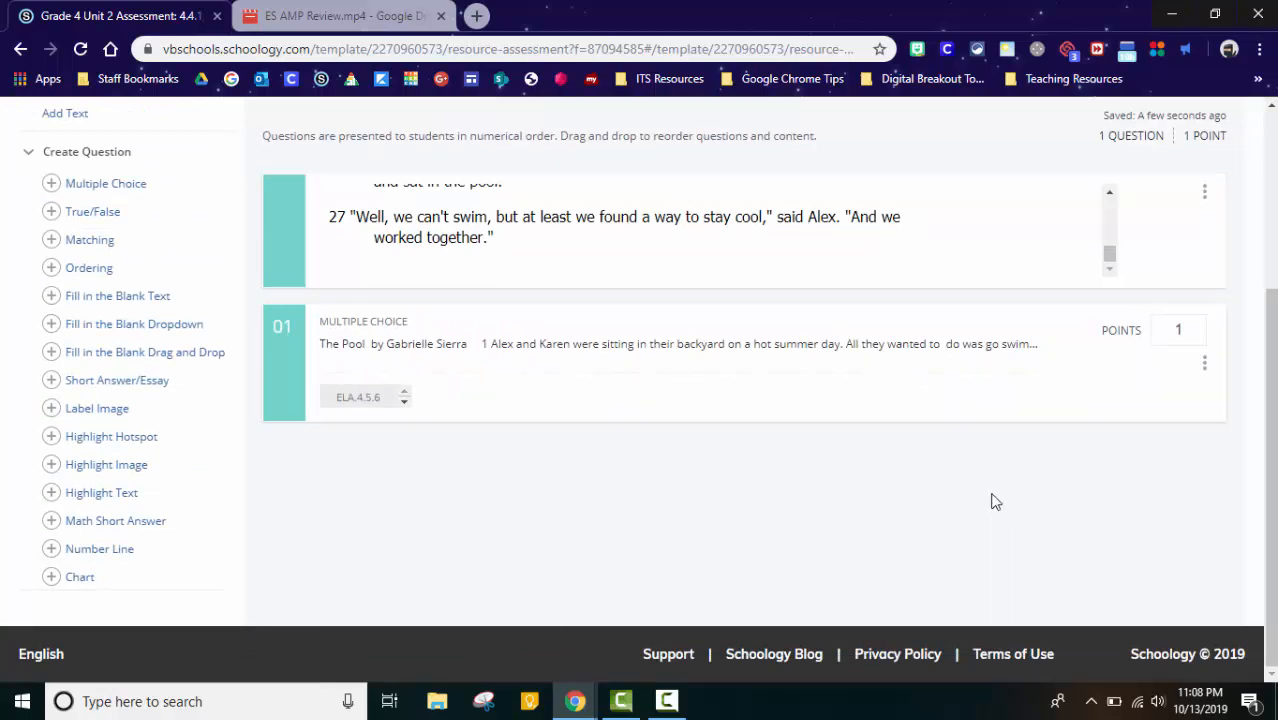
scroll(242, 400, up, 3)
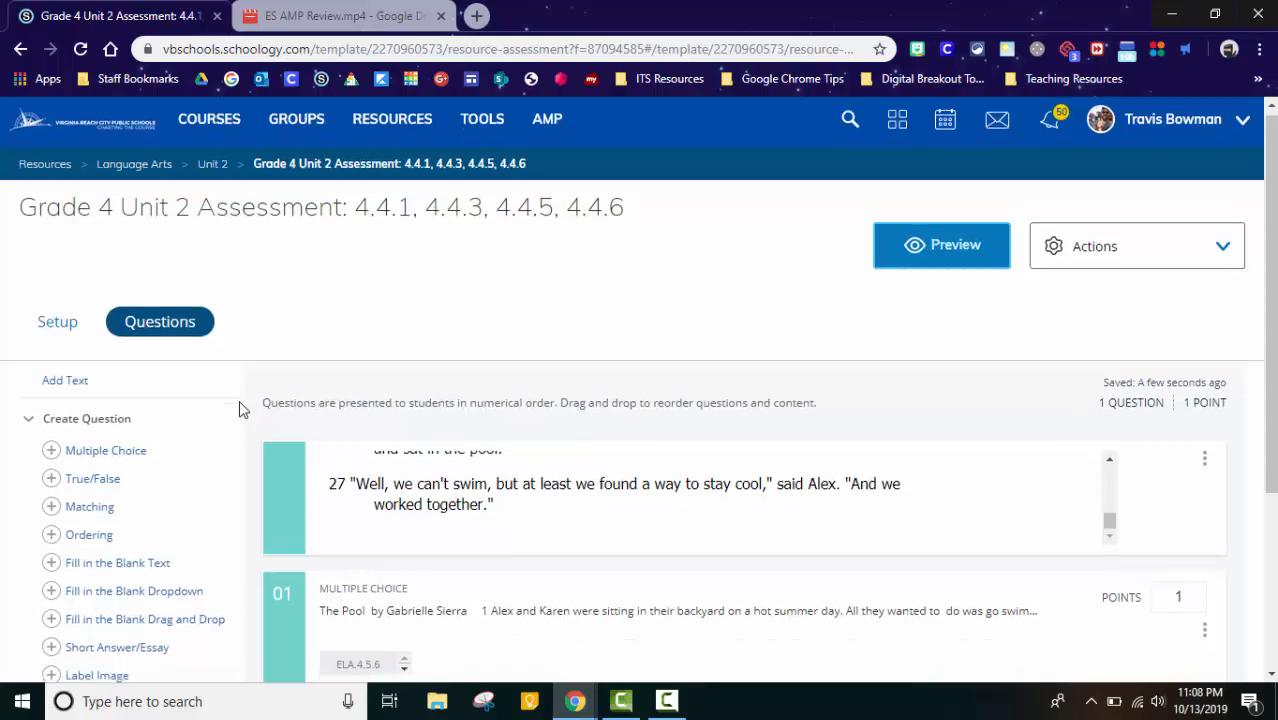
scroll(265, 414, down, 3)
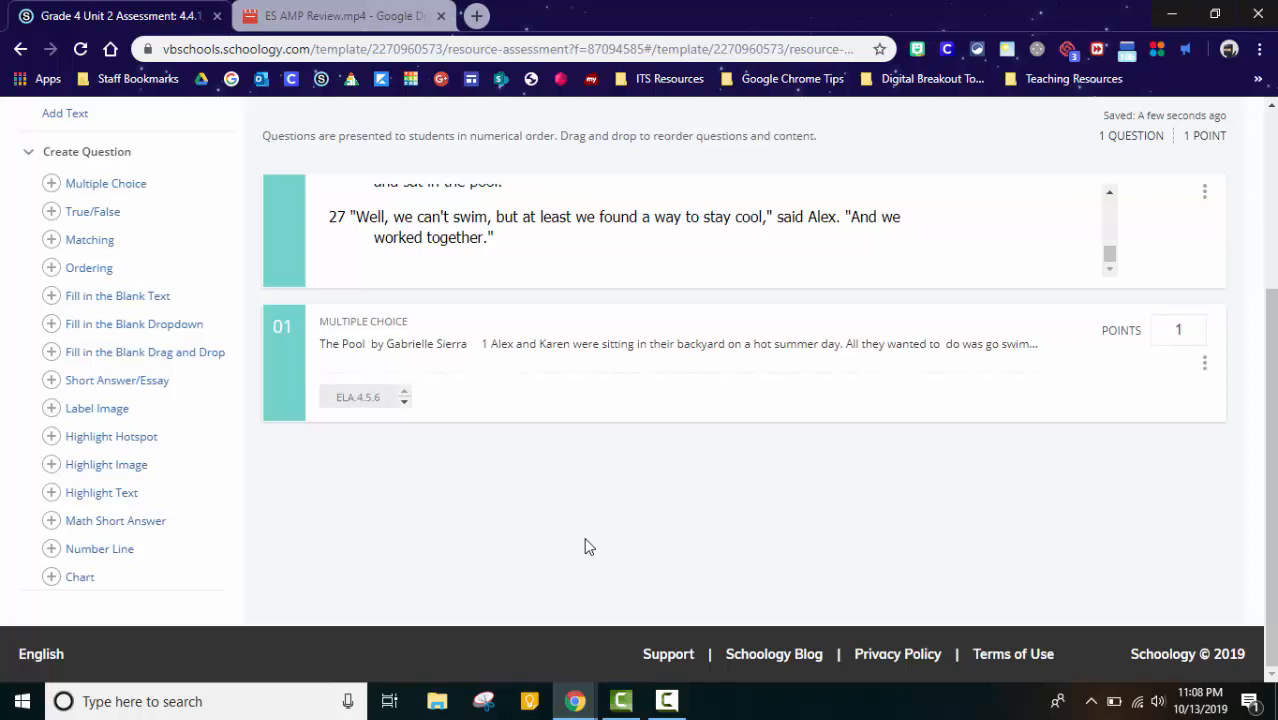
scroll(588, 545, up, 3)
scroll(258, 490, down, 1)
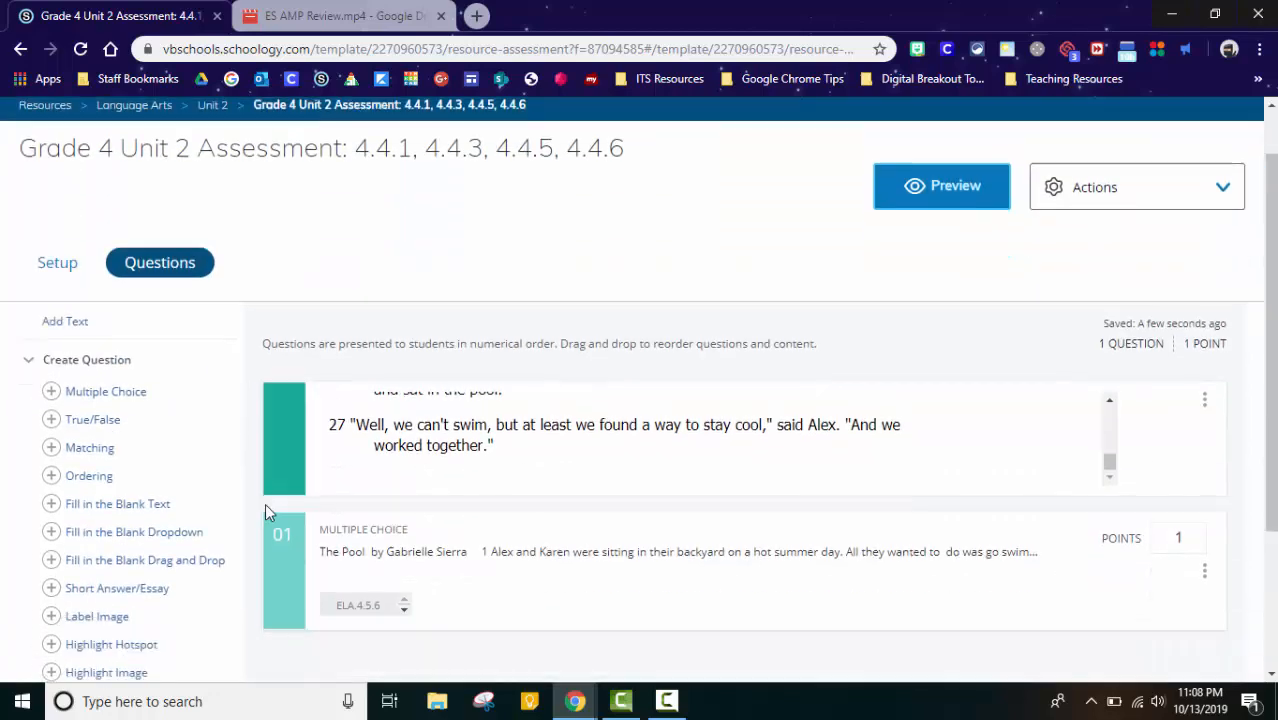
scroll(265, 510, down, 2)
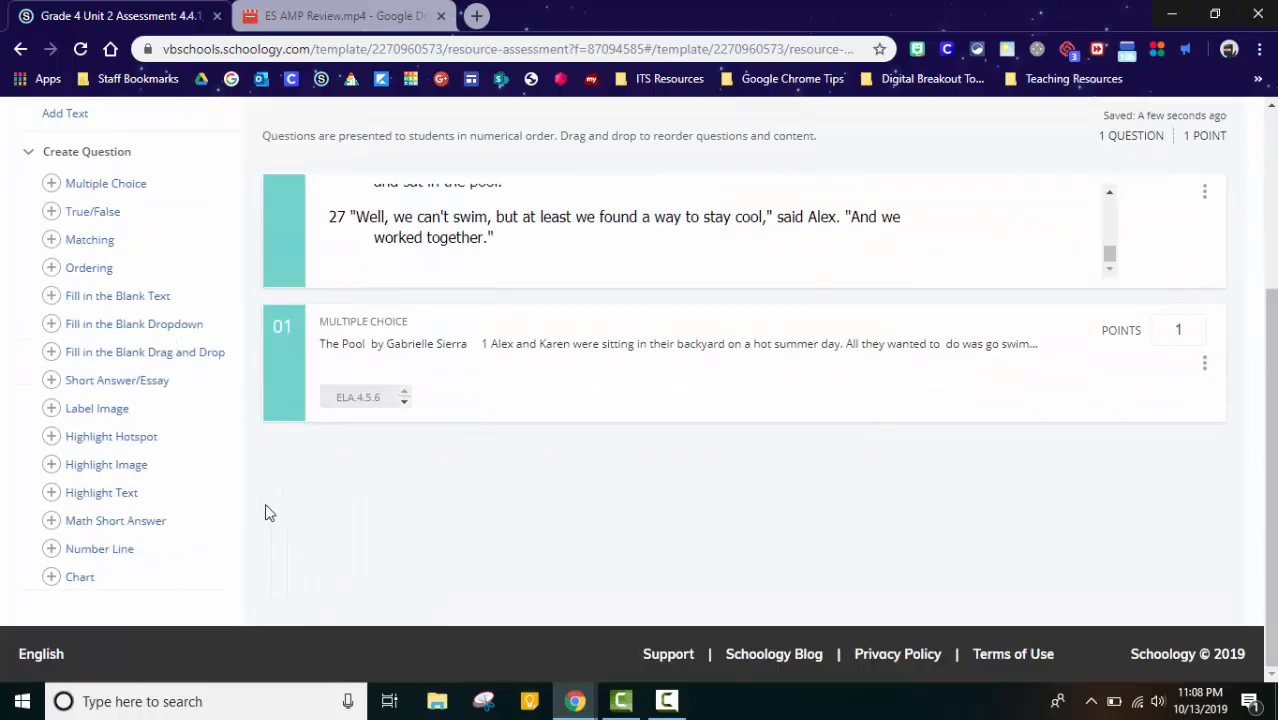
mouse_move(365, 402)
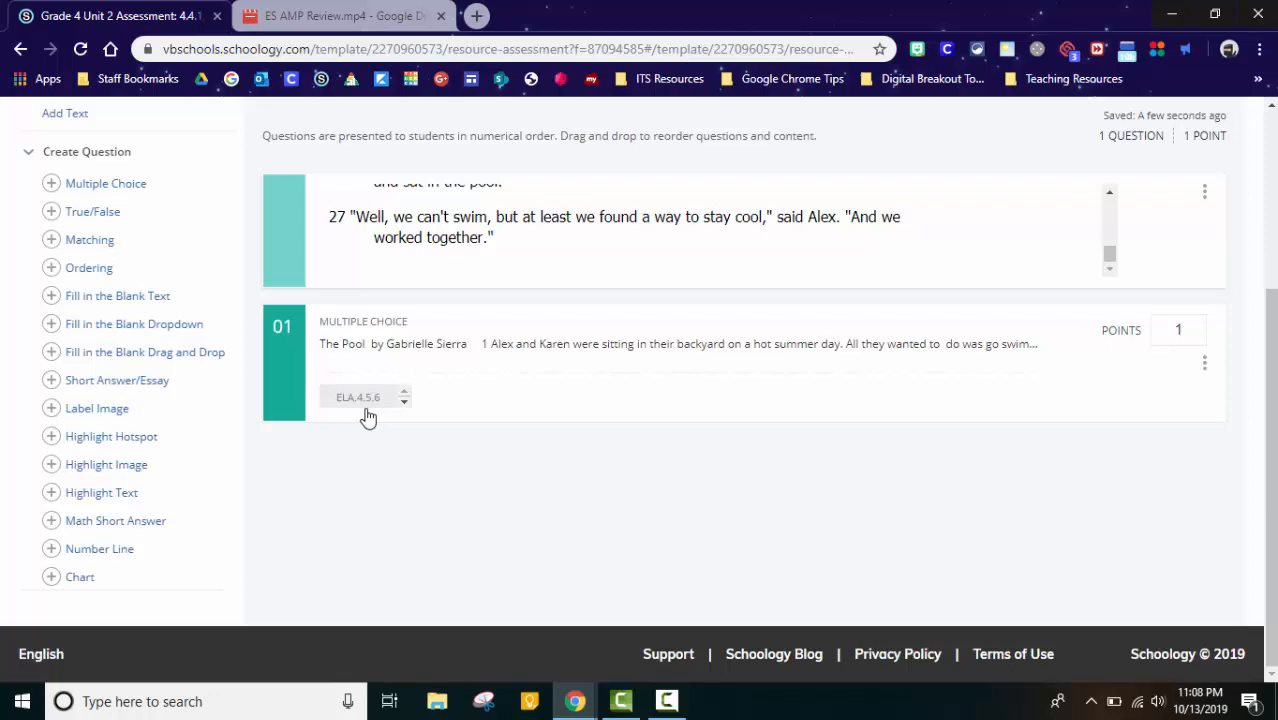
mouse_move(370, 413)
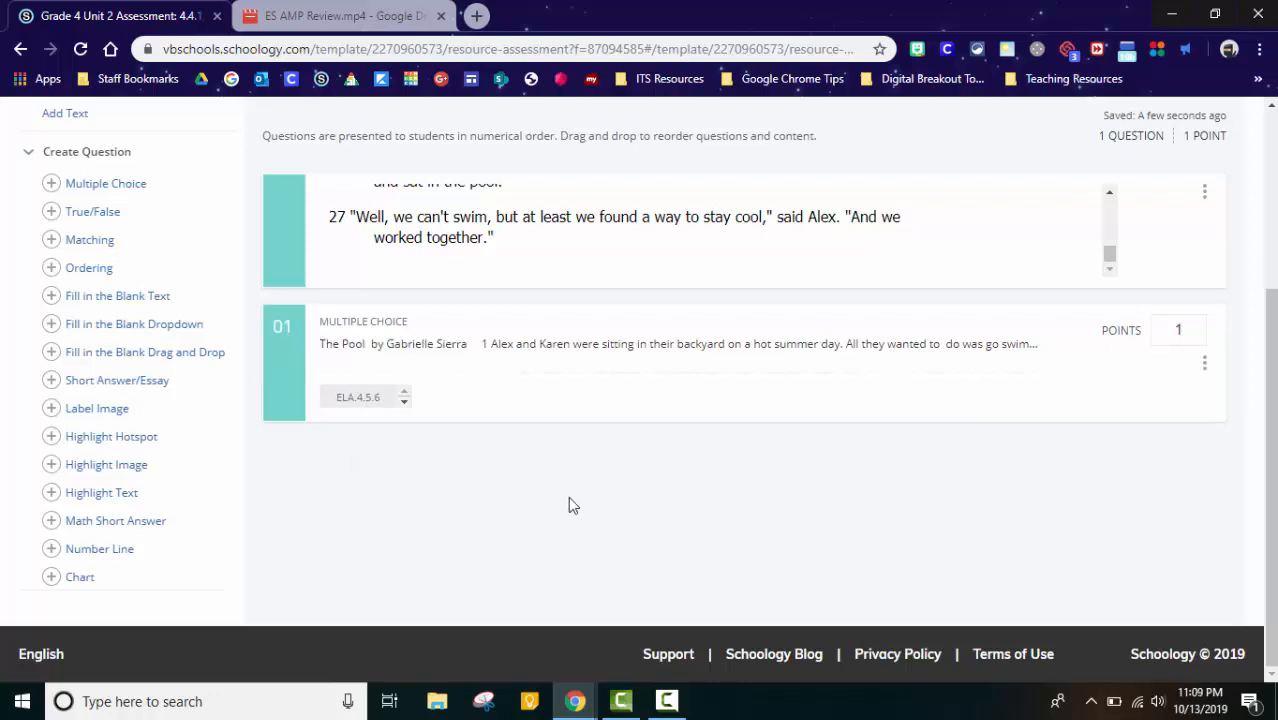
scroll(570, 502, up, 3)
scroll(539, 203, down, 3)
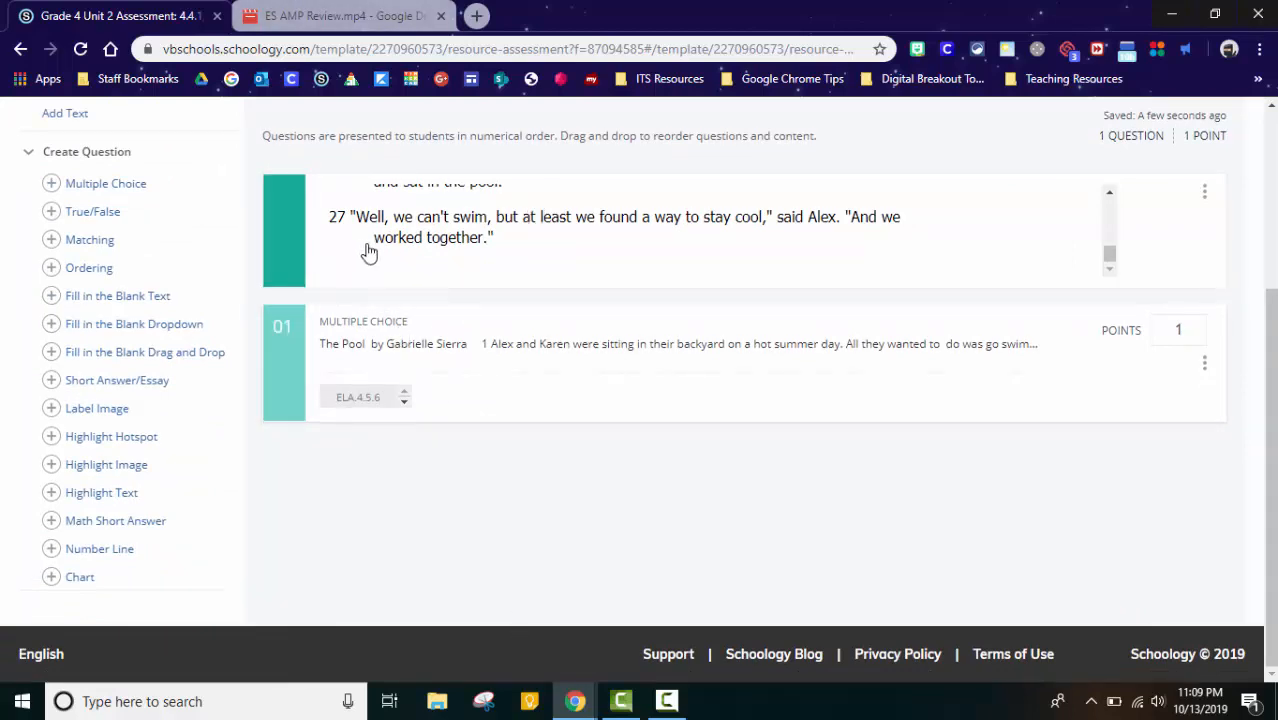
Step: Look through the remaining questions in the source Google Docs document, and return to the Schoology assessment
key(alt+Tab)
click(764, 380)
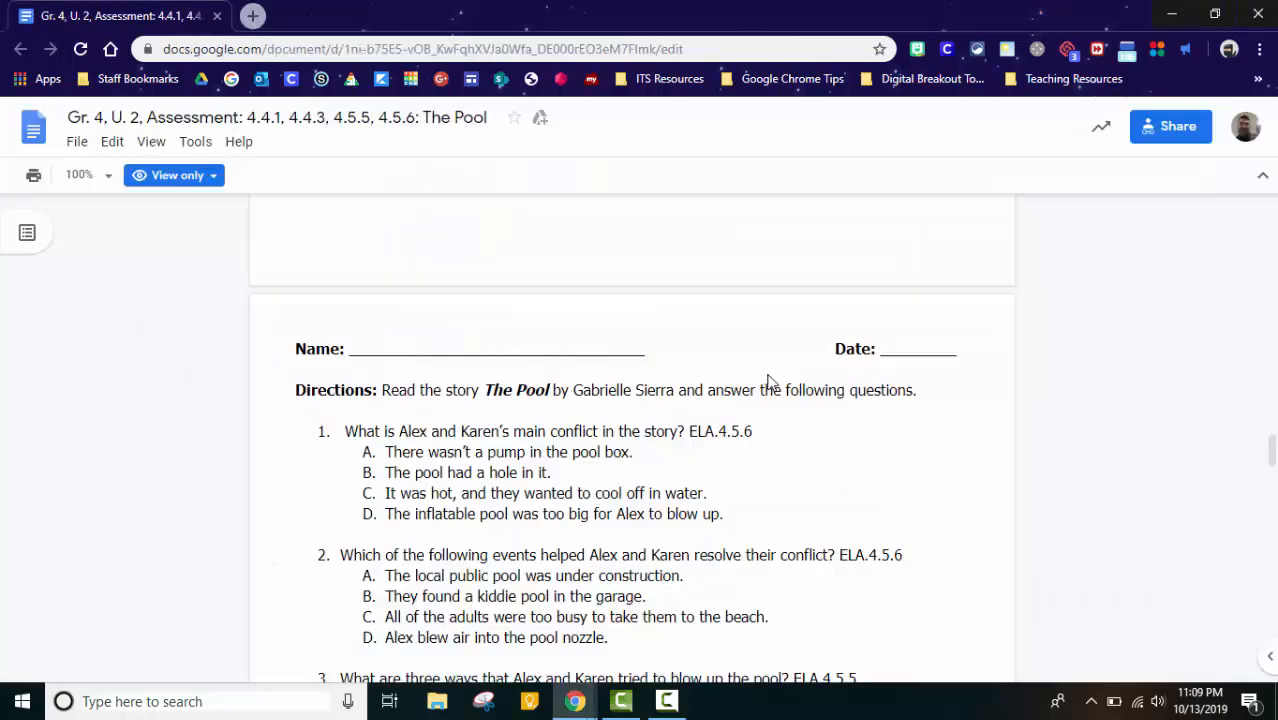
scroll(553, 449, down, 15)
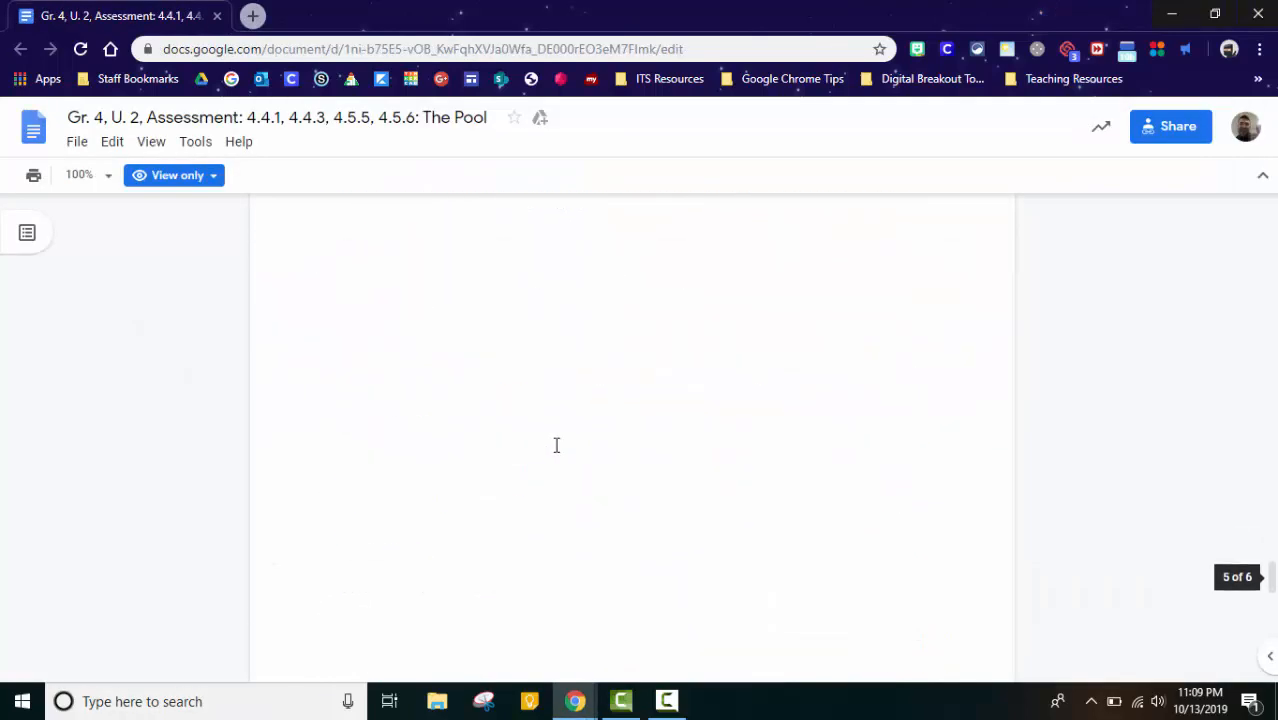
key(alt+Tab)
Step: Return to the ECF Grade 04 group resources and open the Unit 2 folder inside Language Arts
scroll(465, 380, up, 5)
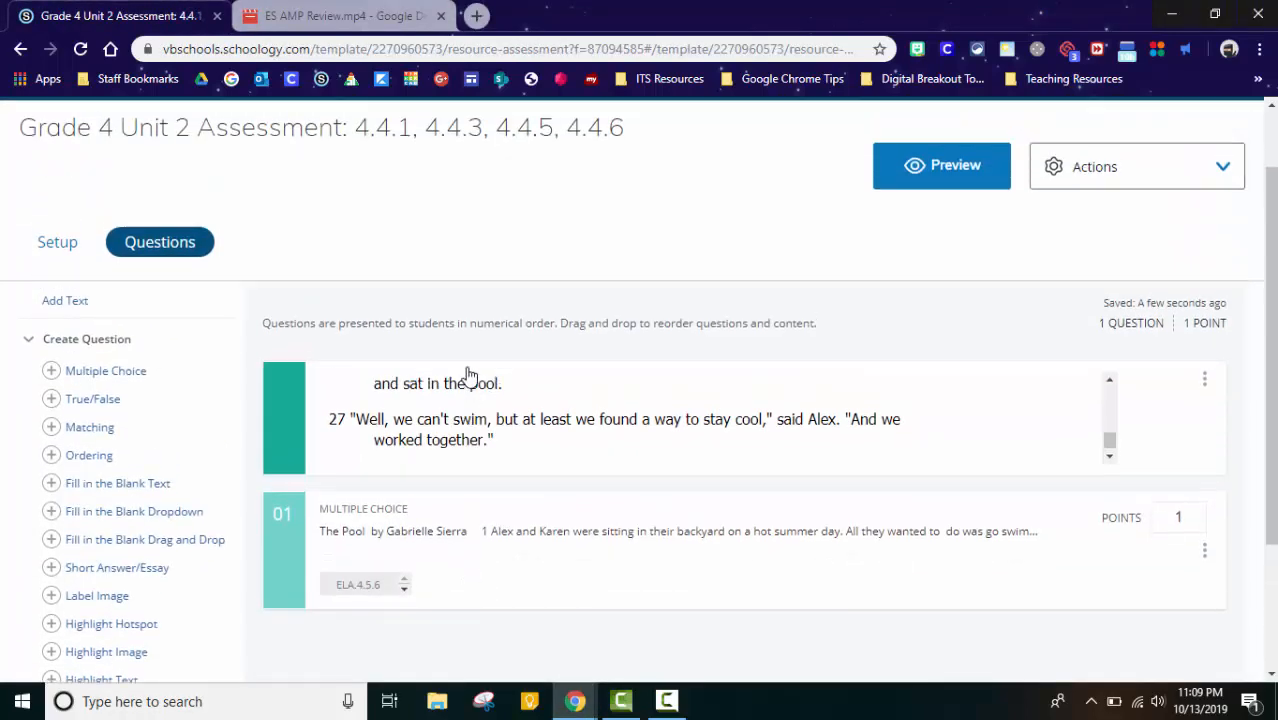
scroll(636, 248, up, 1)
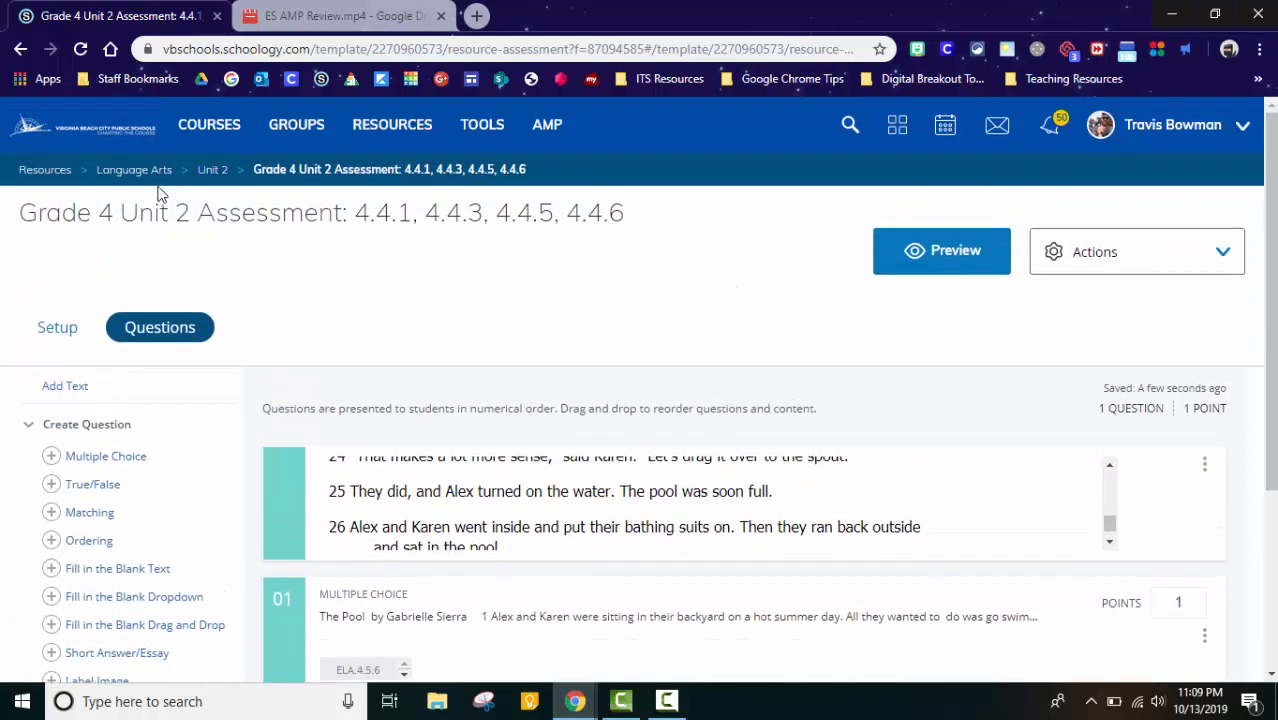
click(57, 178)
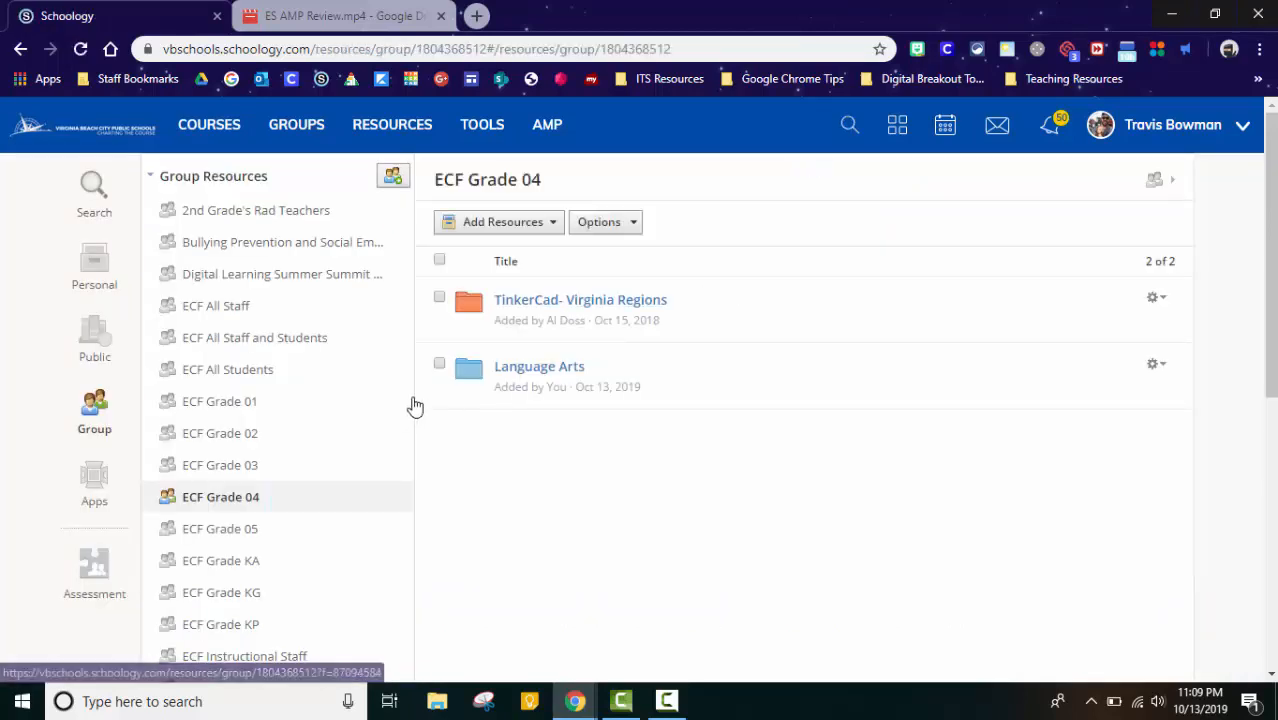
click(541, 368)
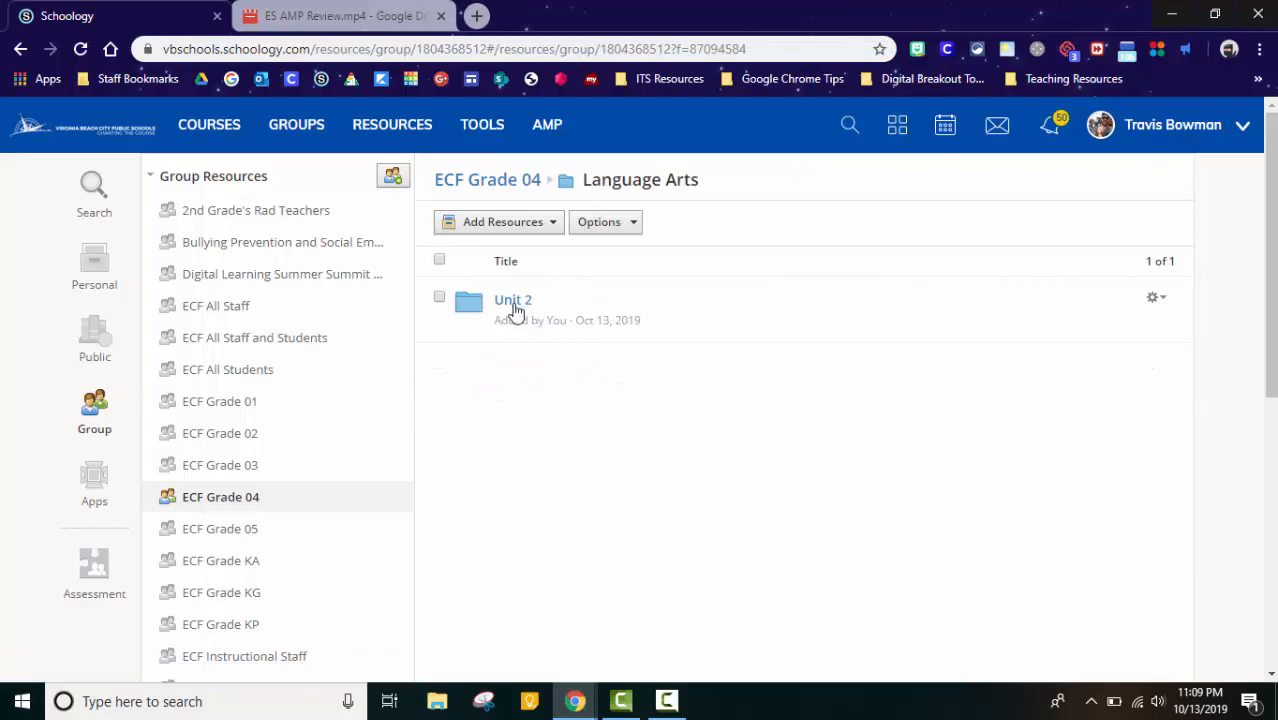
click(513, 309)
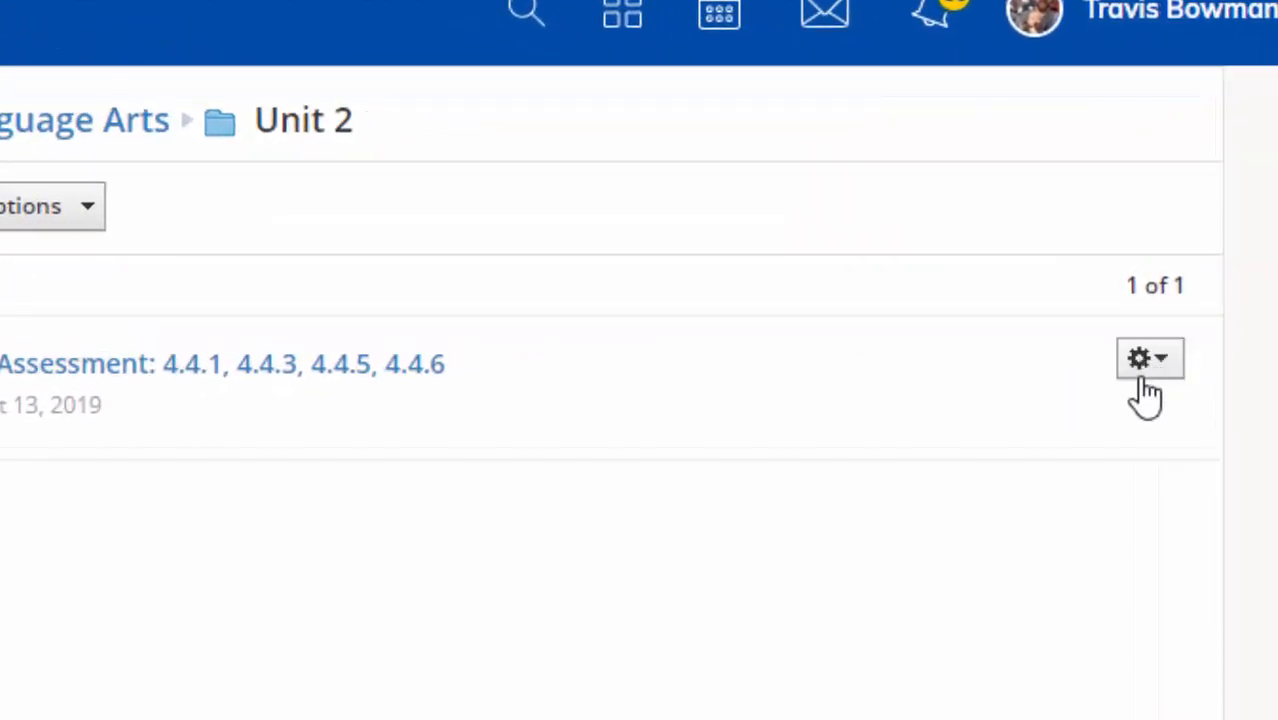
Step: Start adding the Grade 4 Unit 2 Assessment to a course and select My Sandbox Course (Elementary): Section 1 as the destination
click(1155, 375)
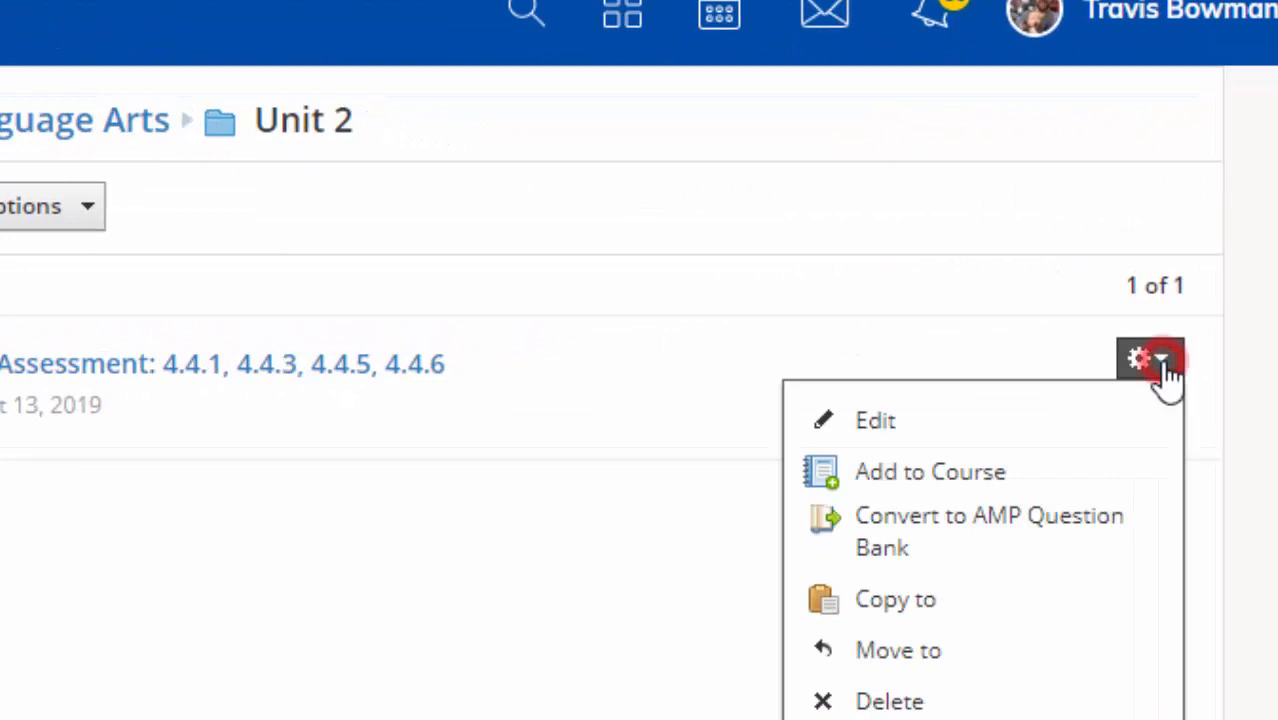
click(940, 476)
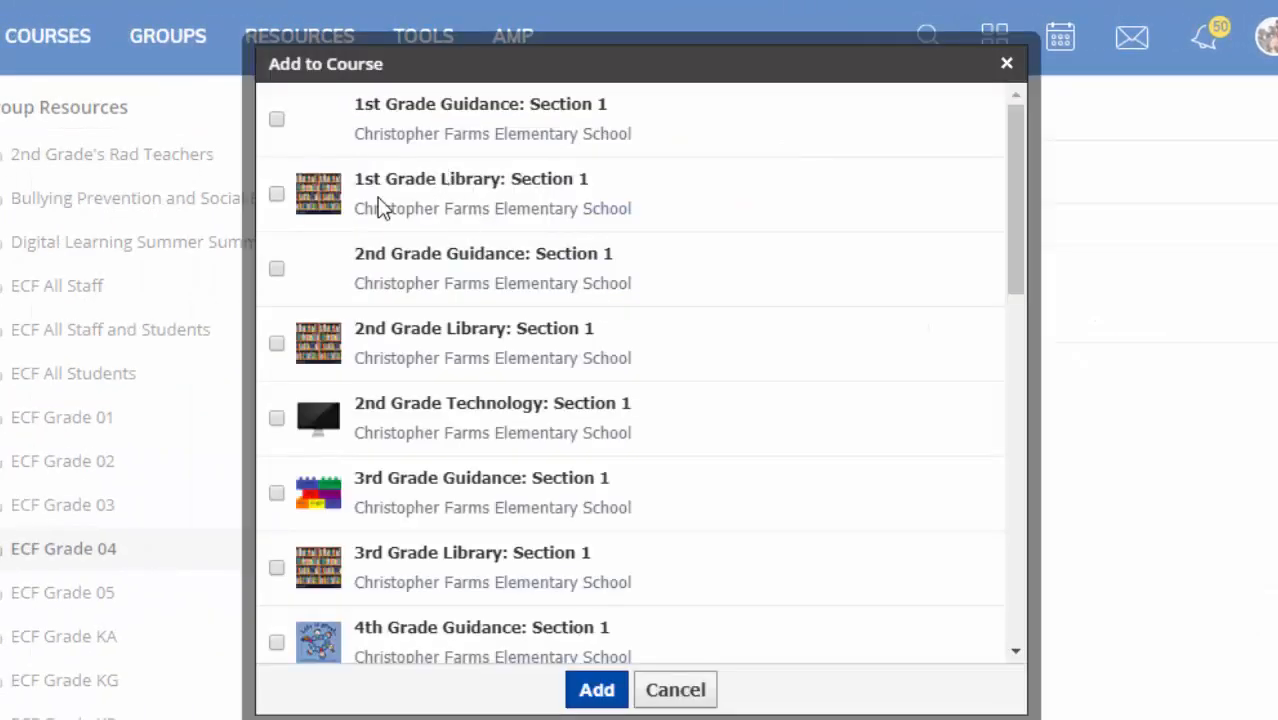
scroll(342, 360, down, 6)
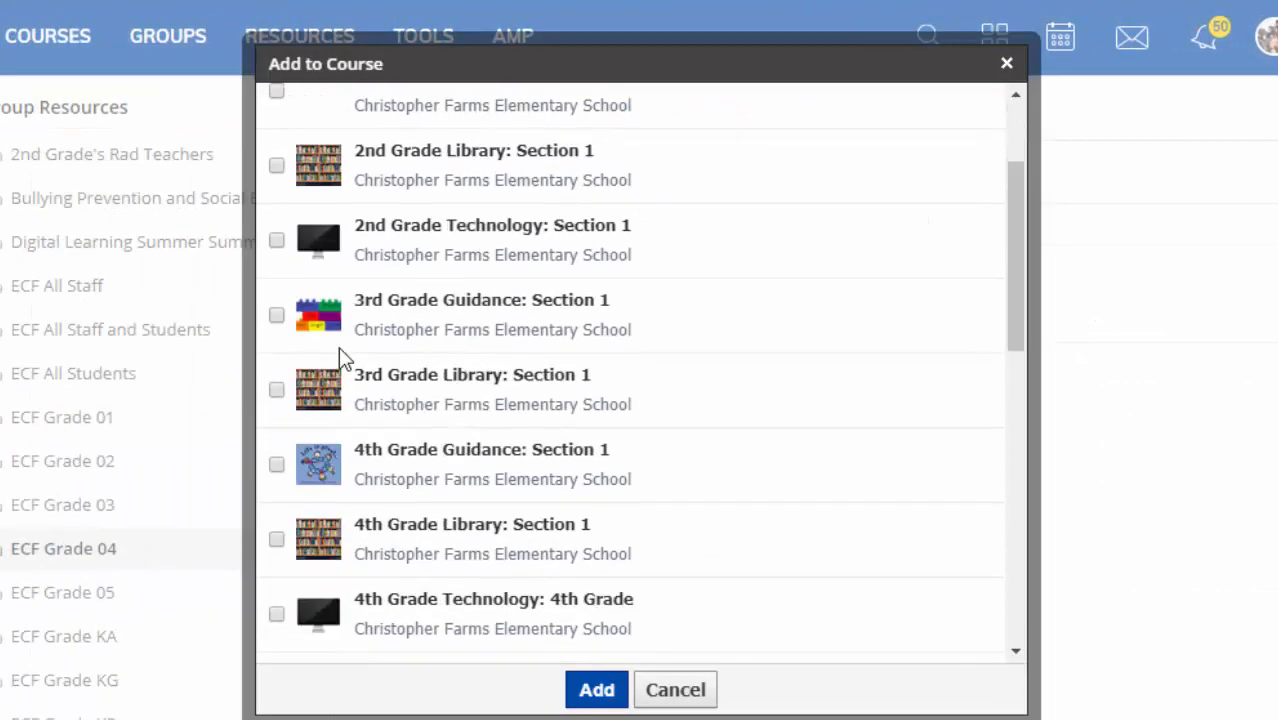
scroll(470, 313, down, 4)
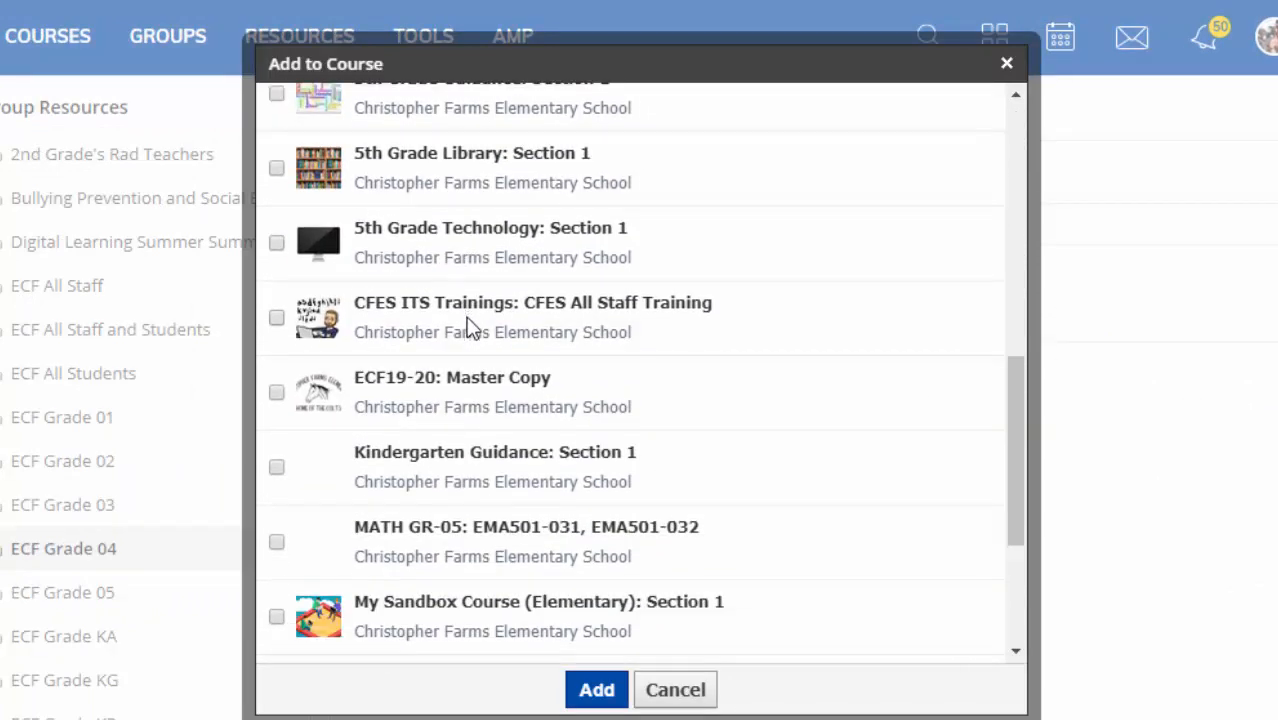
click(277, 358)
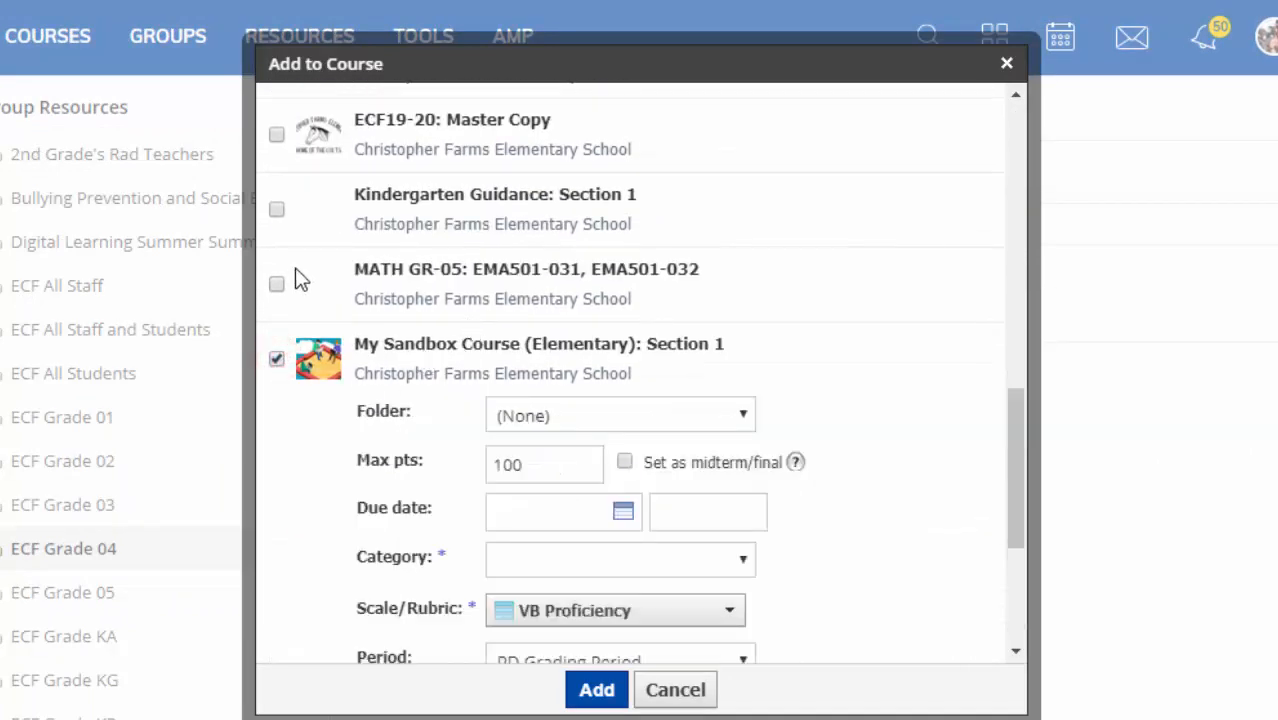
Step: Check the folder choices for the sandbox course, keep the folder at (None), and set the category to Assignment
click(558, 414)
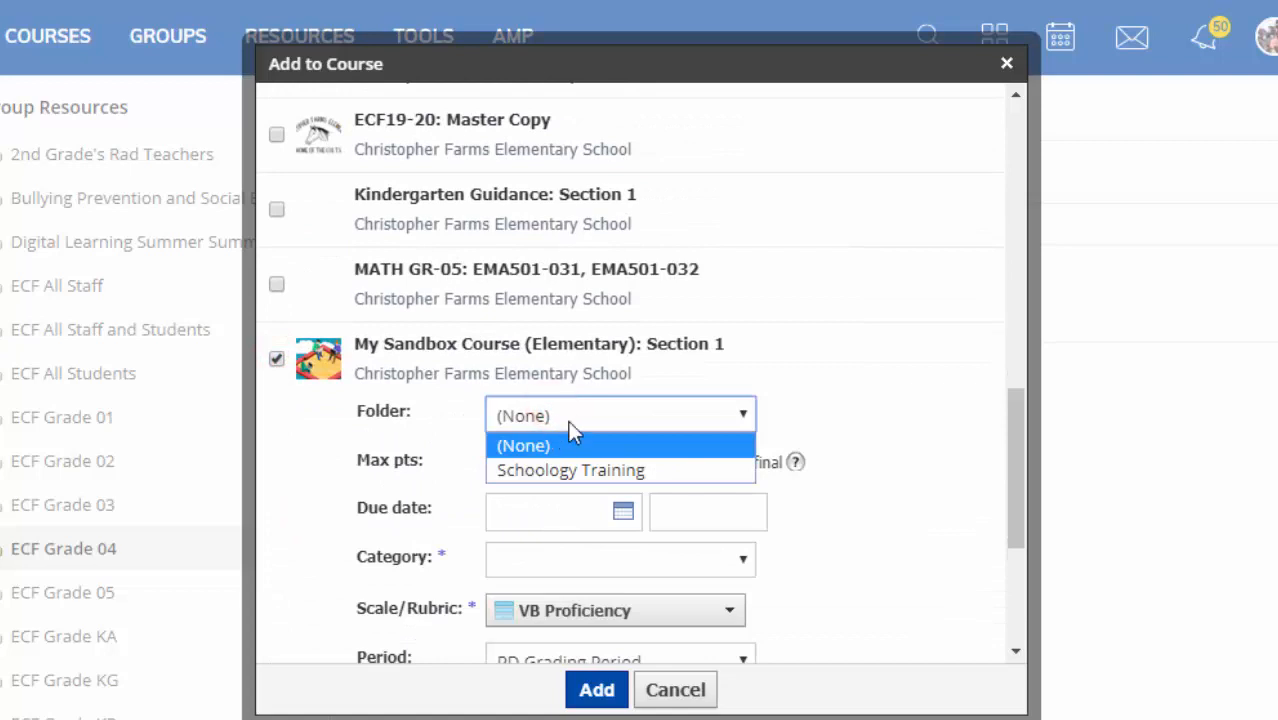
click(569, 424)
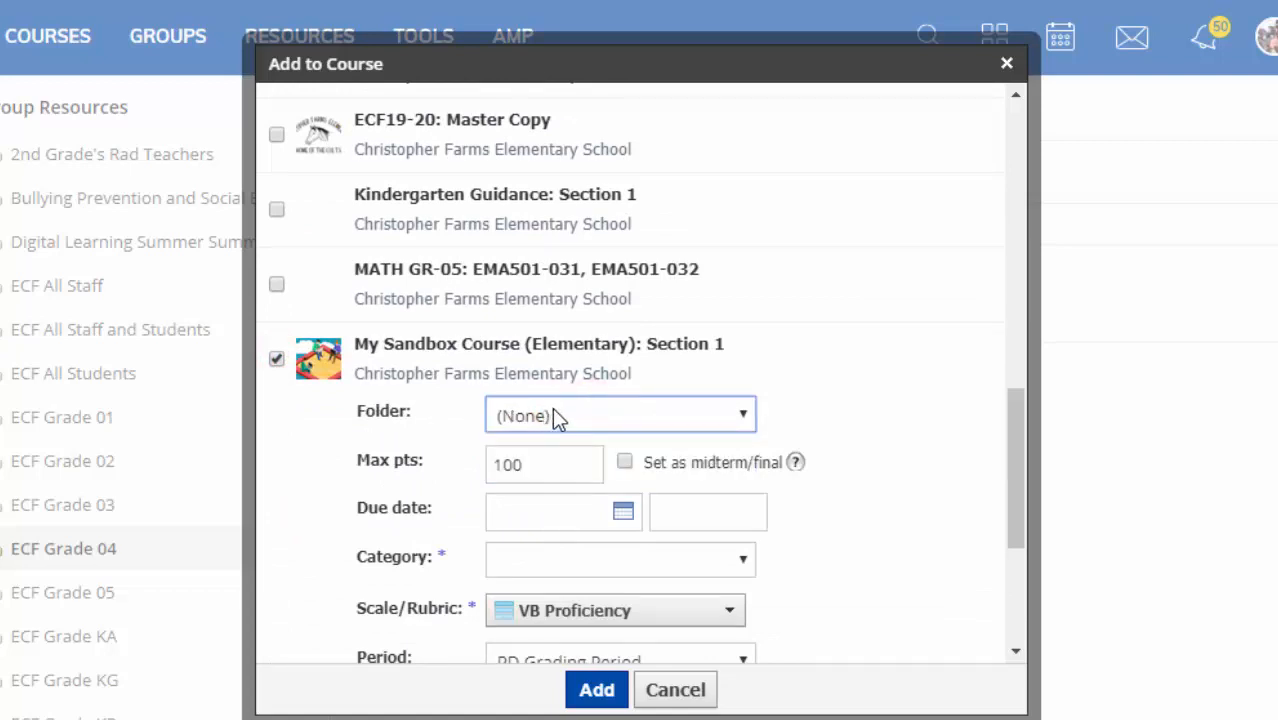
click(552, 410)
click(554, 408)
click(557, 567)
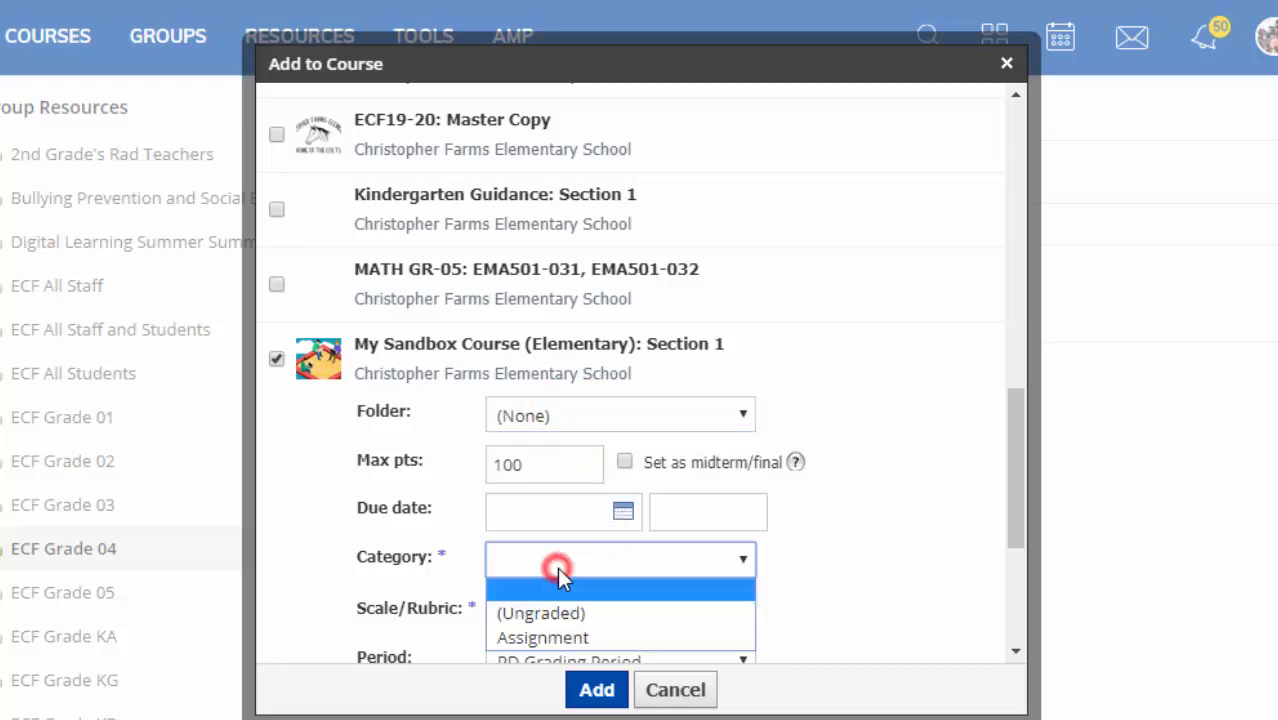
click(558, 632)
scroll(961, 363, down, 3)
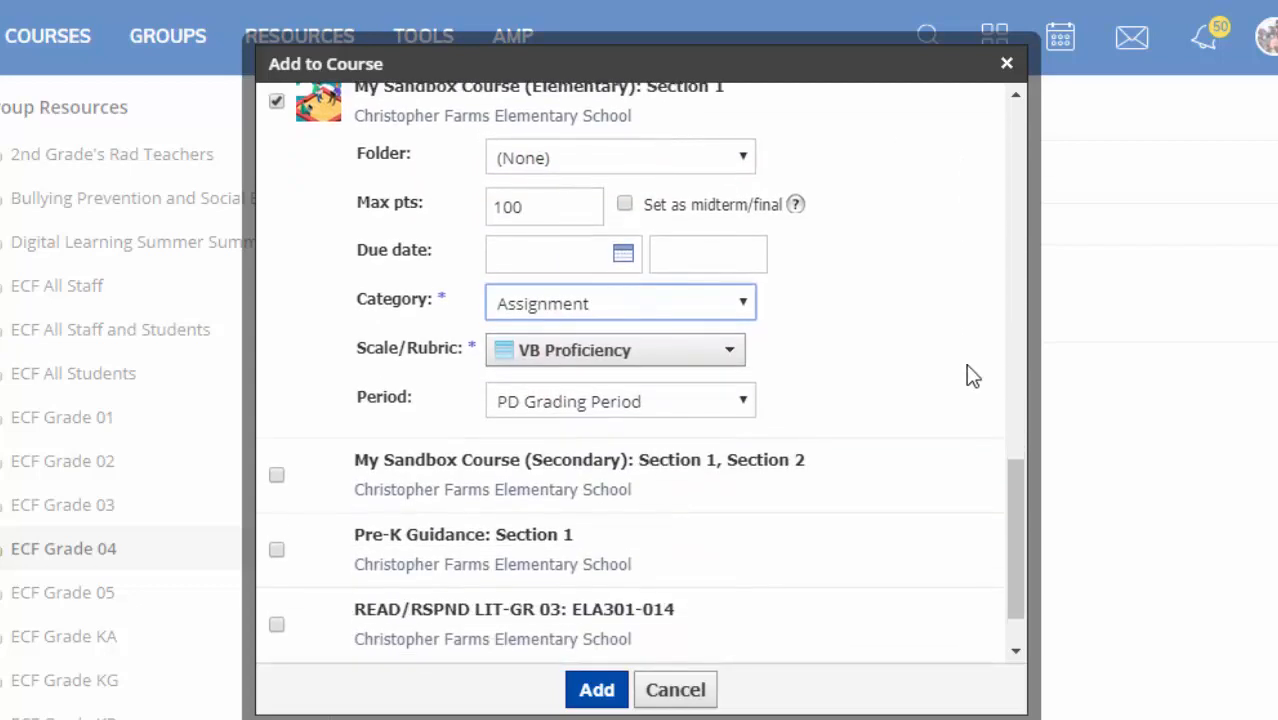
Step: Keep the Assignment category, VB Proficiency scale and PD Grading Period, and add the assessment to the selected course
click(625, 313)
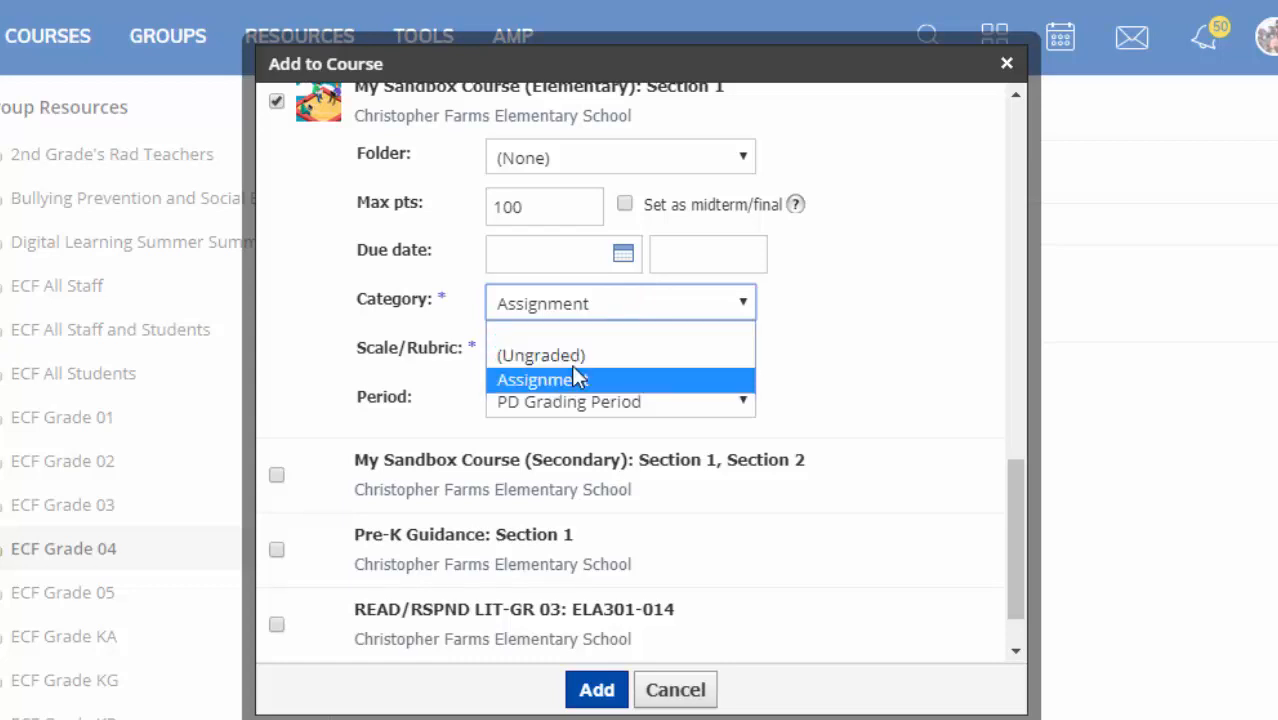
click(598, 312)
click(680, 315)
click(578, 380)
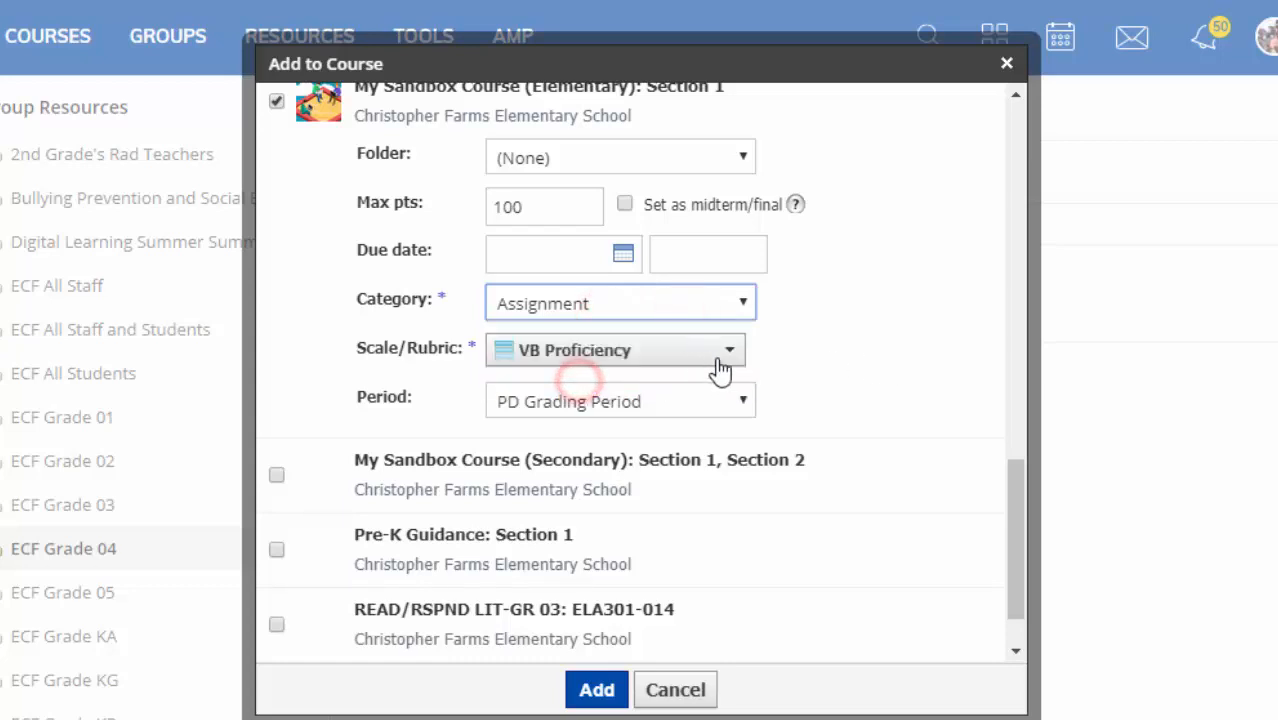
drag(372, 350, 410, 352)
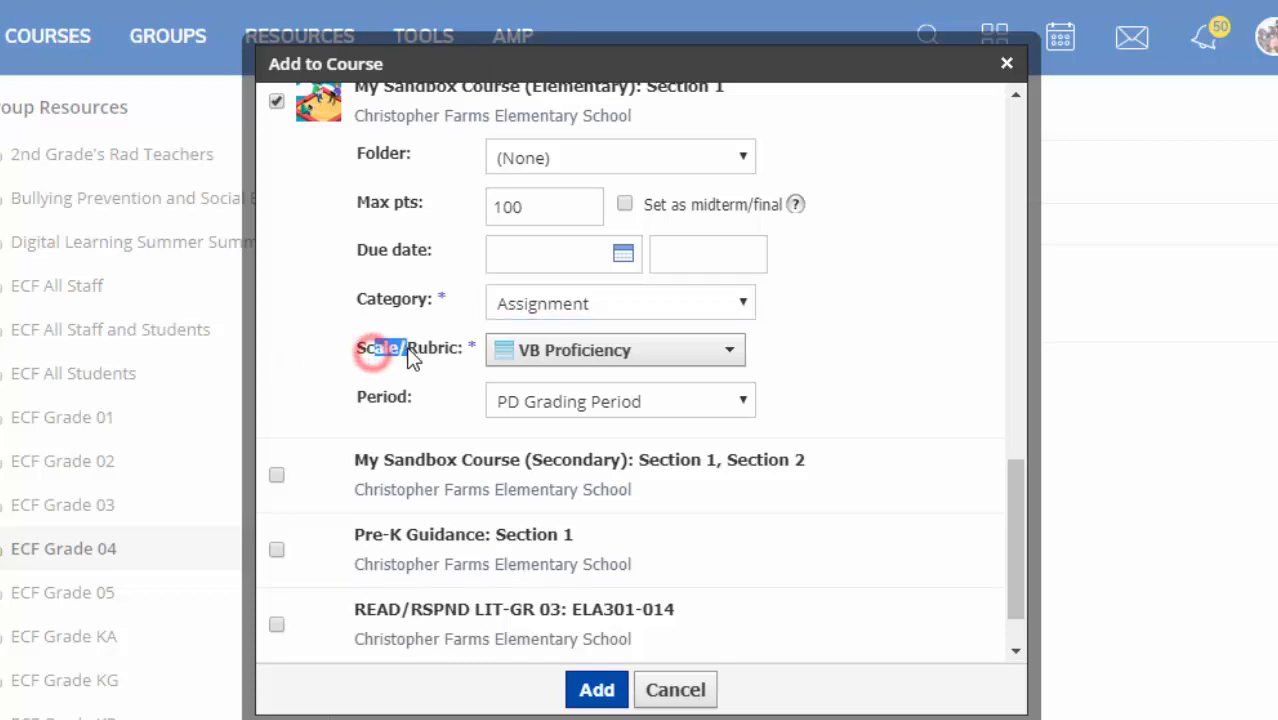
click(890, 362)
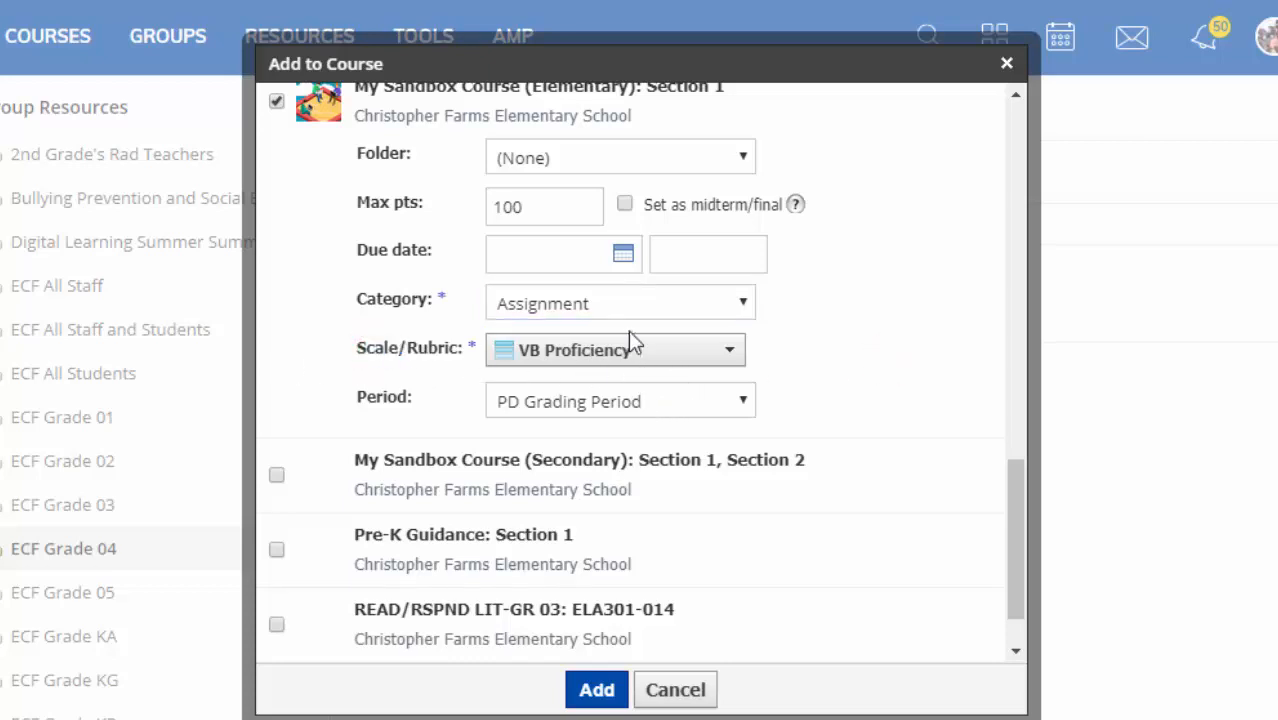
click(533, 400)
click(614, 397)
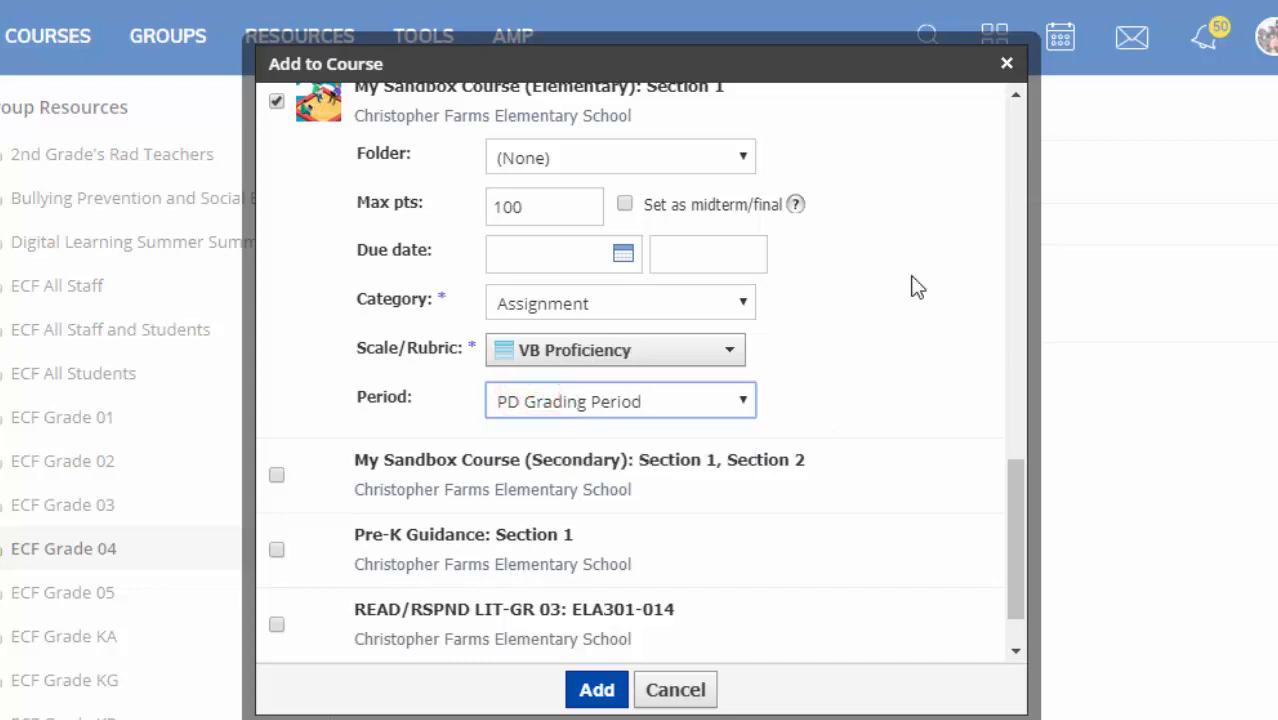
click(596, 689)
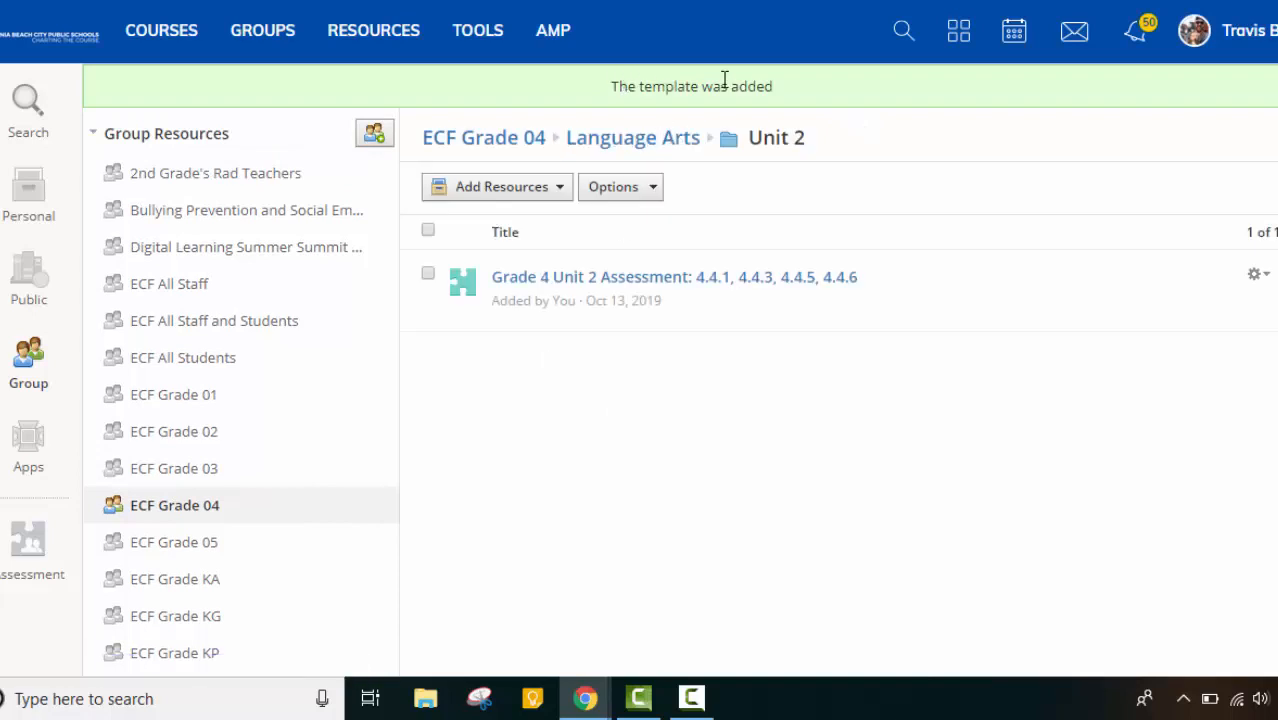
Step: Open My Sandbox Course (Elementary) and delete the extra material "Unit 2 Assessment: 4.4.1, 4.43, 4.4.5, 4.4.6"
click(175, 45)
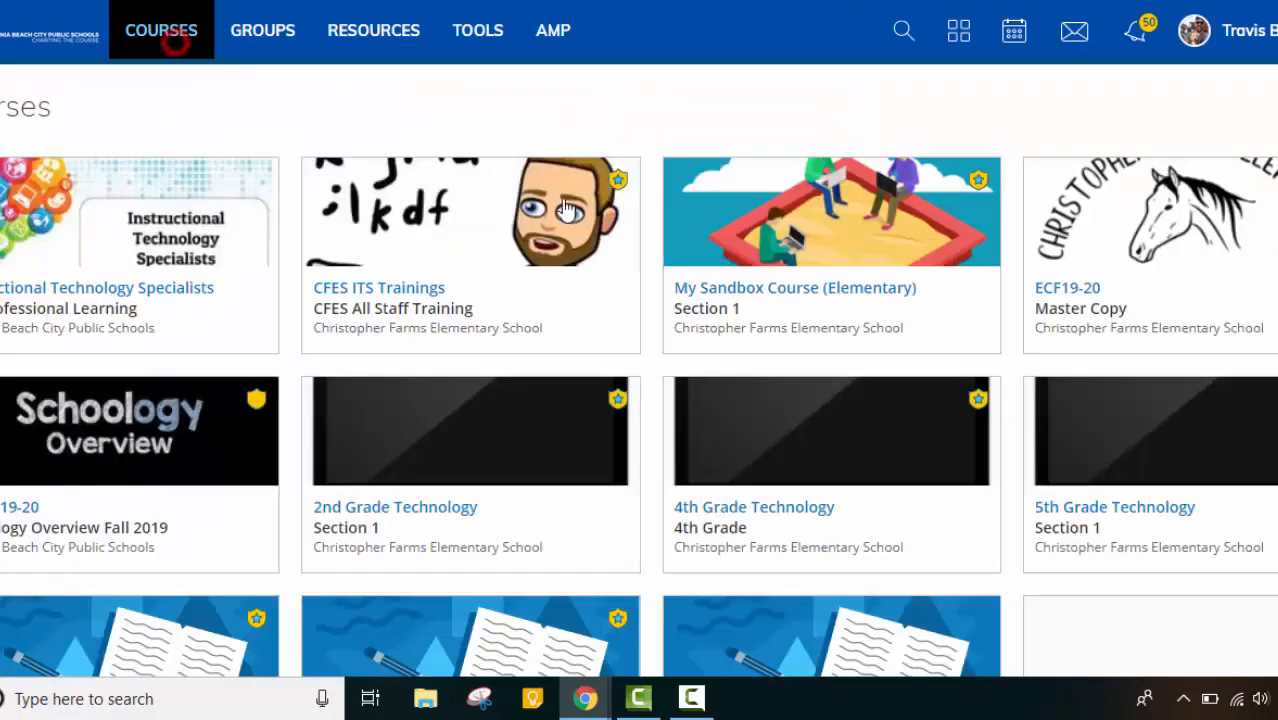
click(868, 288)
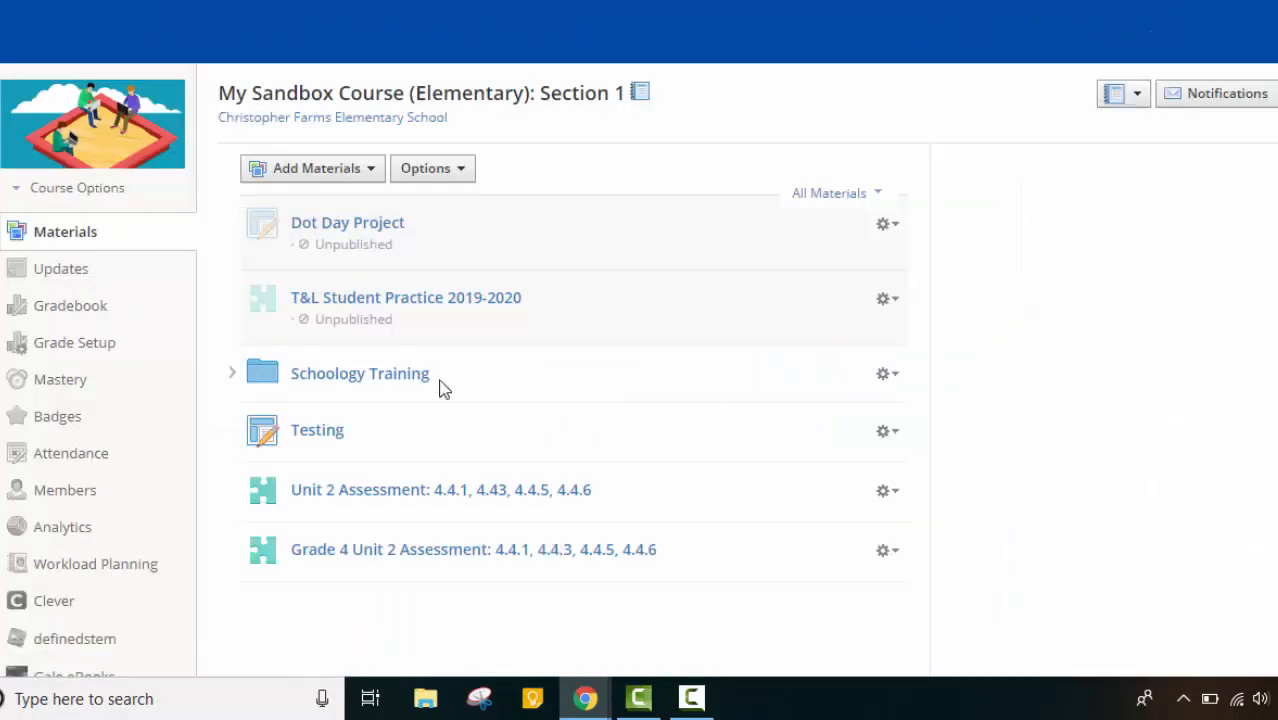
scroll(378, 498, down, 1)
scroll(378, 498, down, 2)
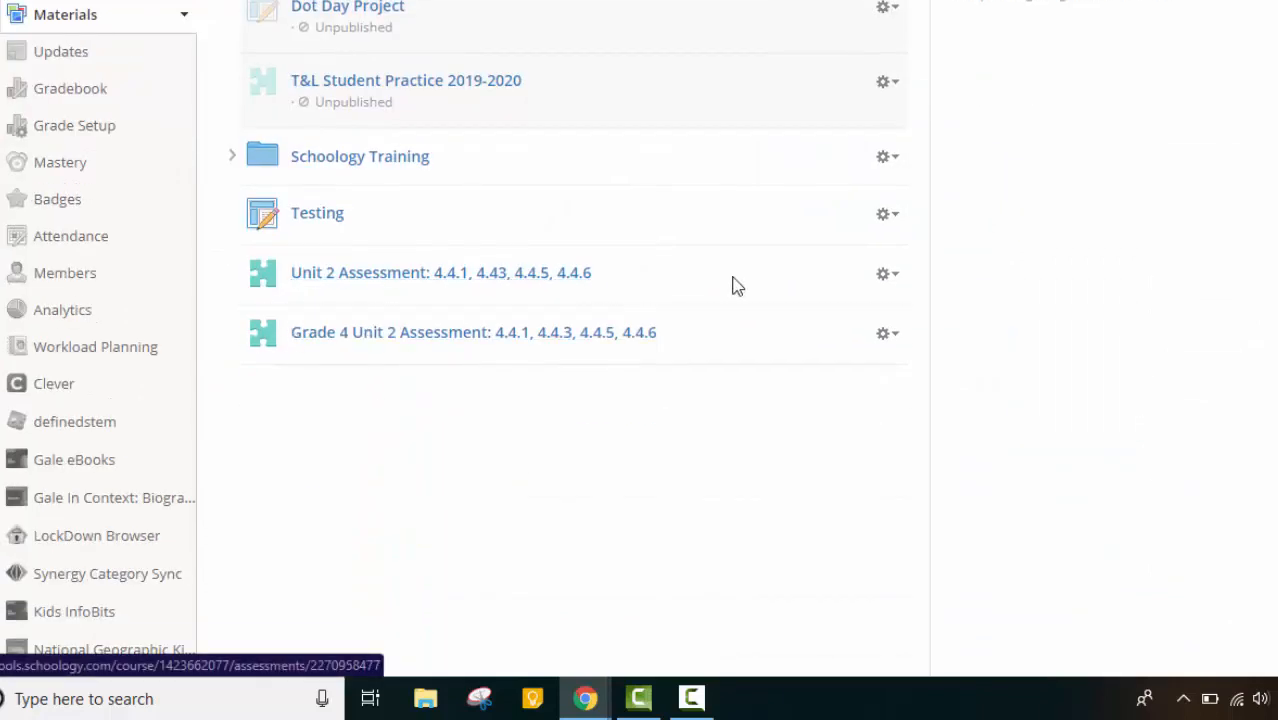
click(900, 276)
click(920, 423)
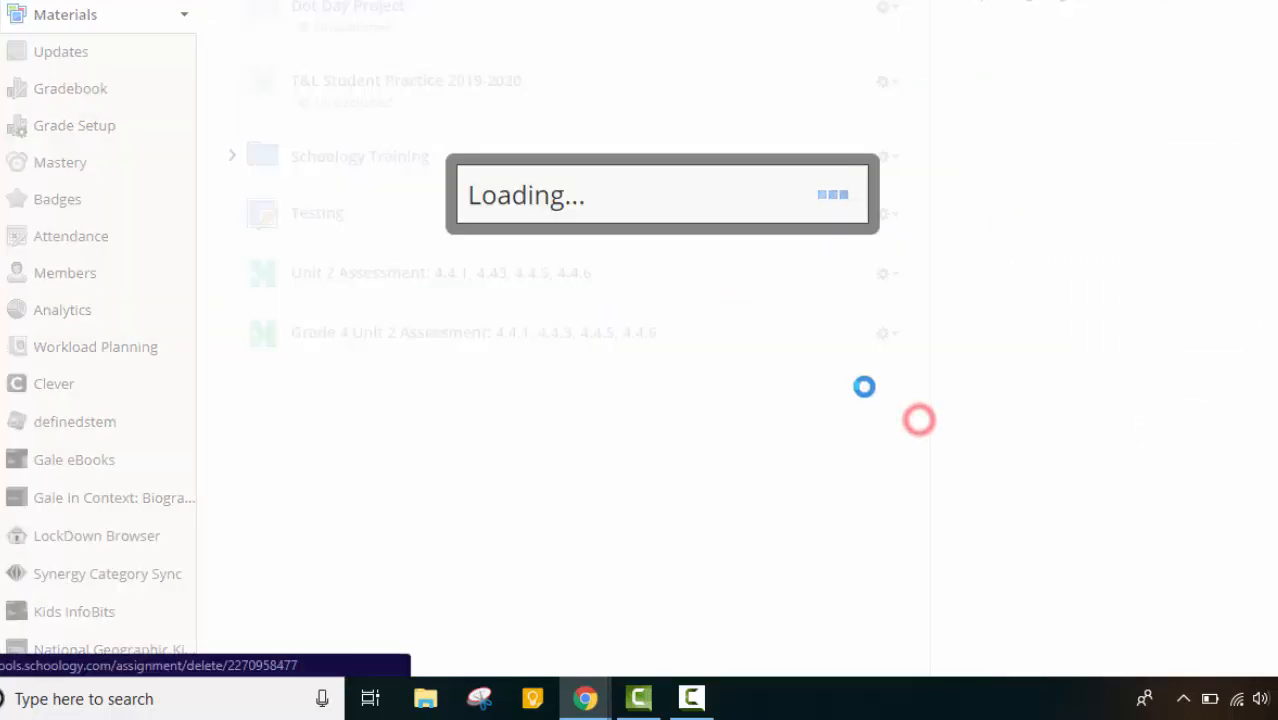
click(622, 268)
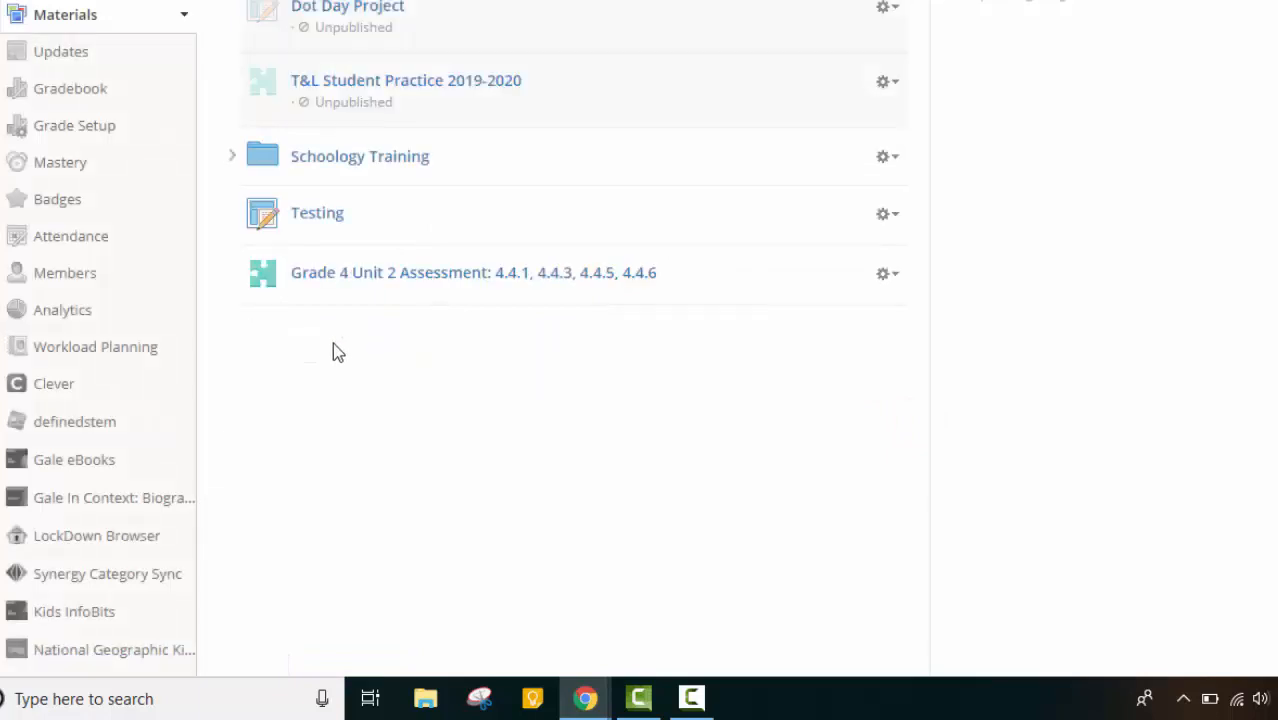
Step: Edit the Grade 4 Unit 2 Assessment in the course materials, review the submission options, keep submissions disabled, and save the settings
click(882, 273)
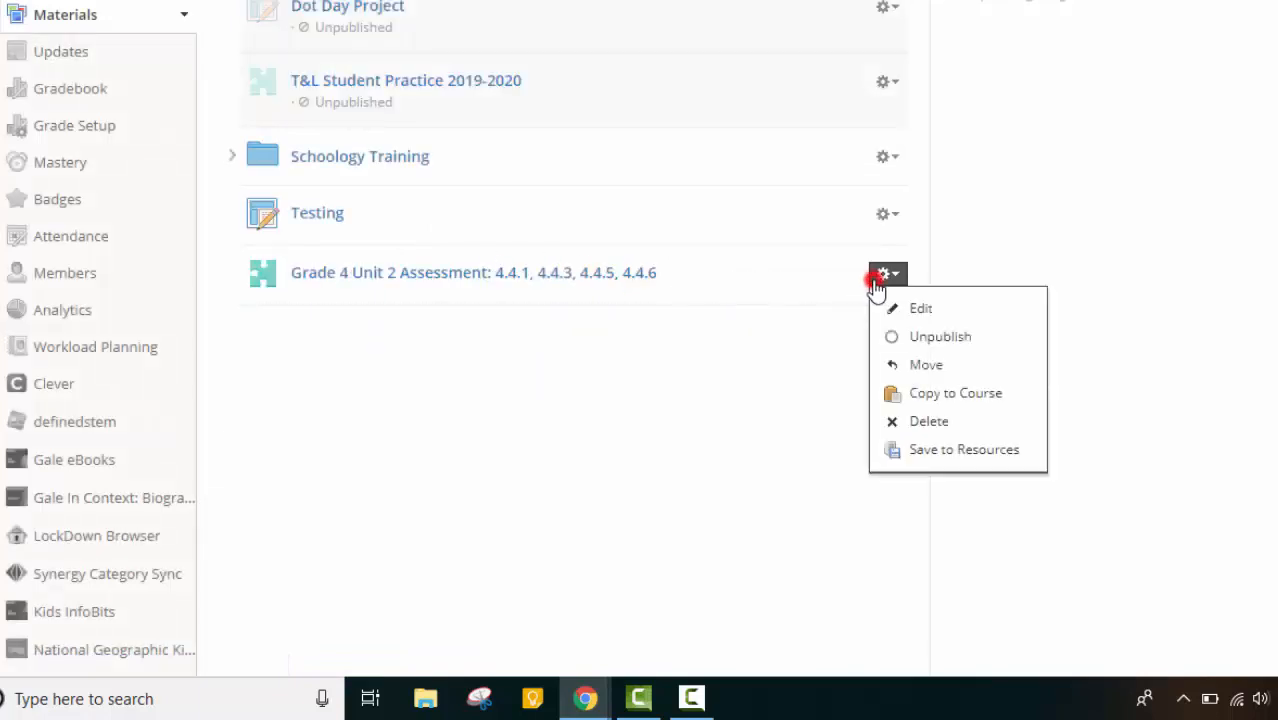
click(929, 310)
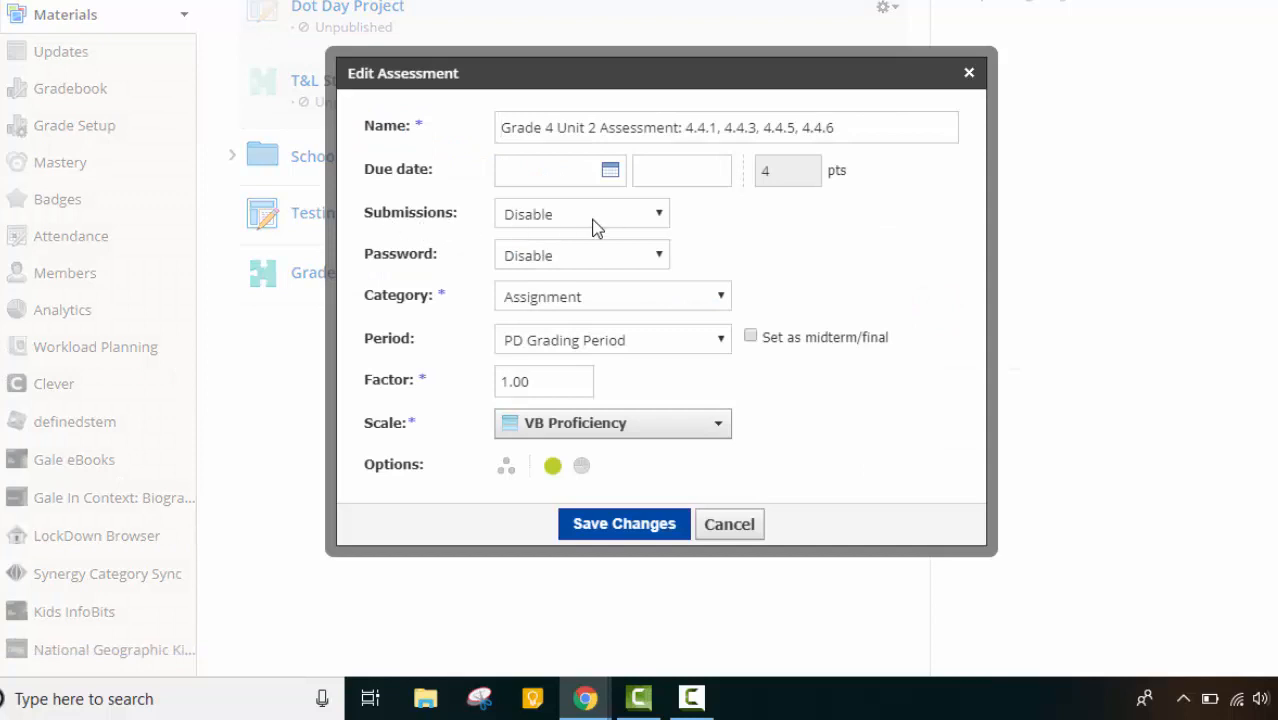
click(592, 216)
click(592, 216)
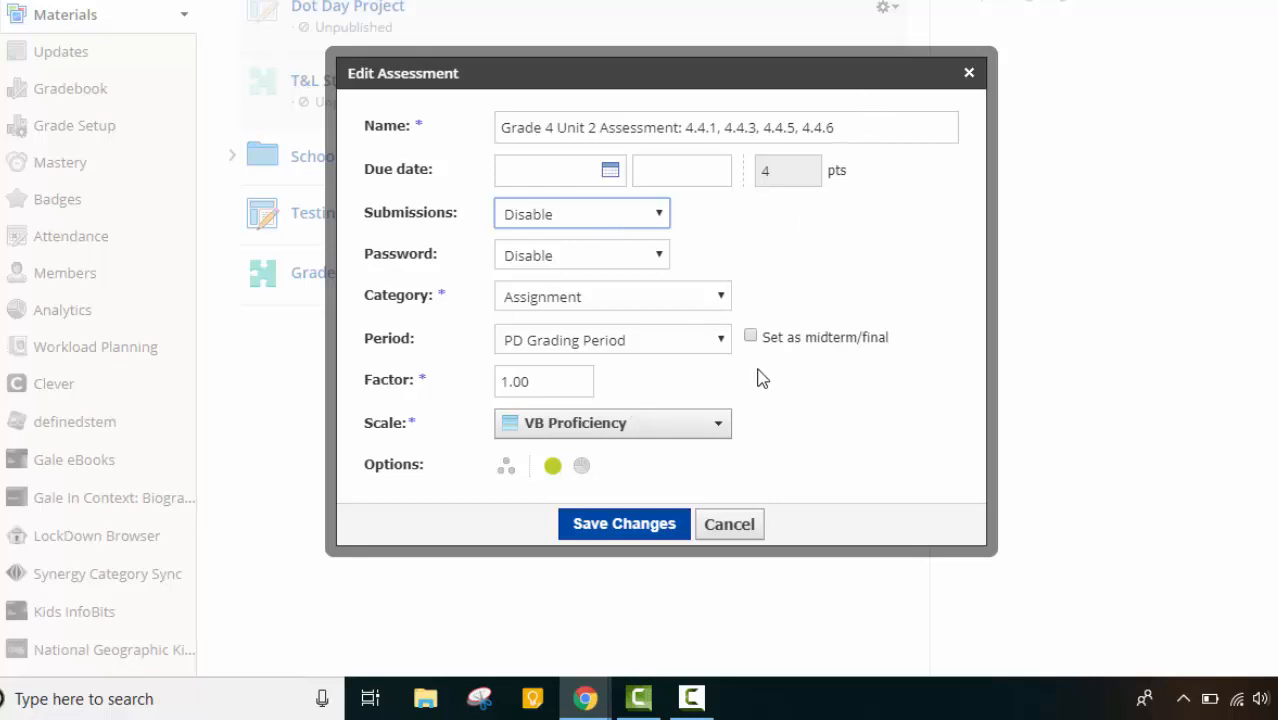
click(653, 530)
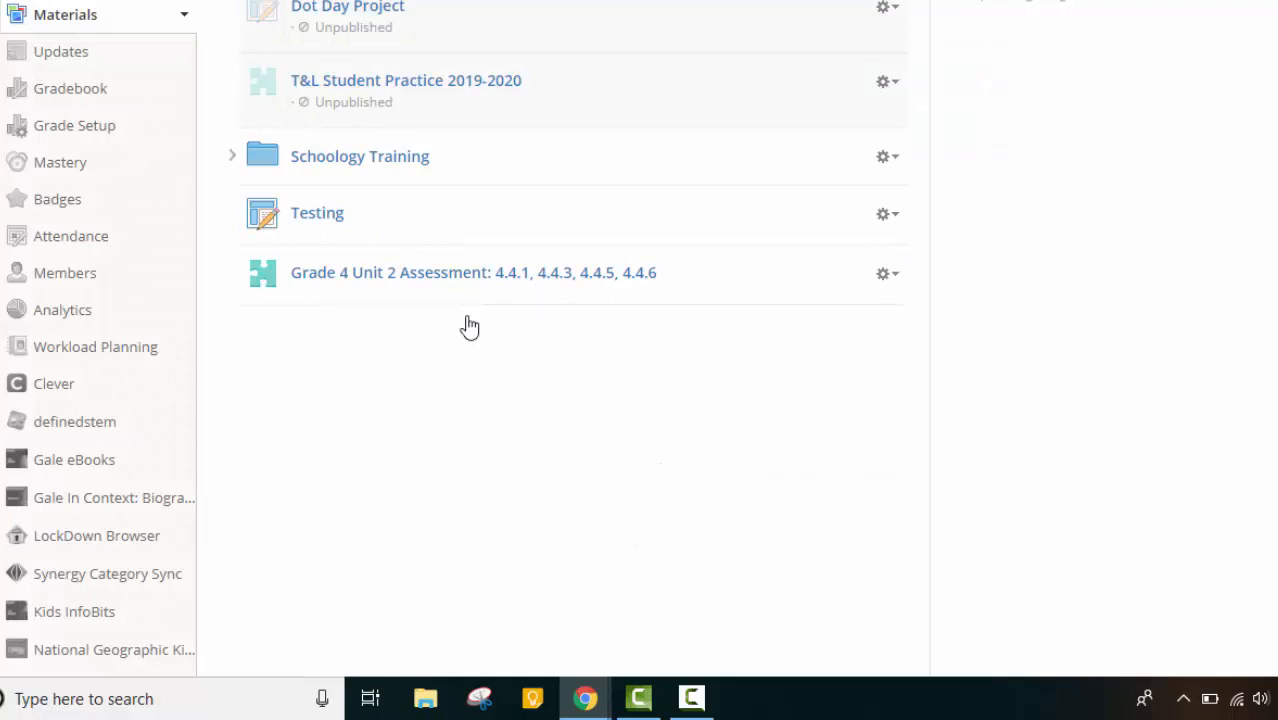
scroll(470, 328, up, 2)
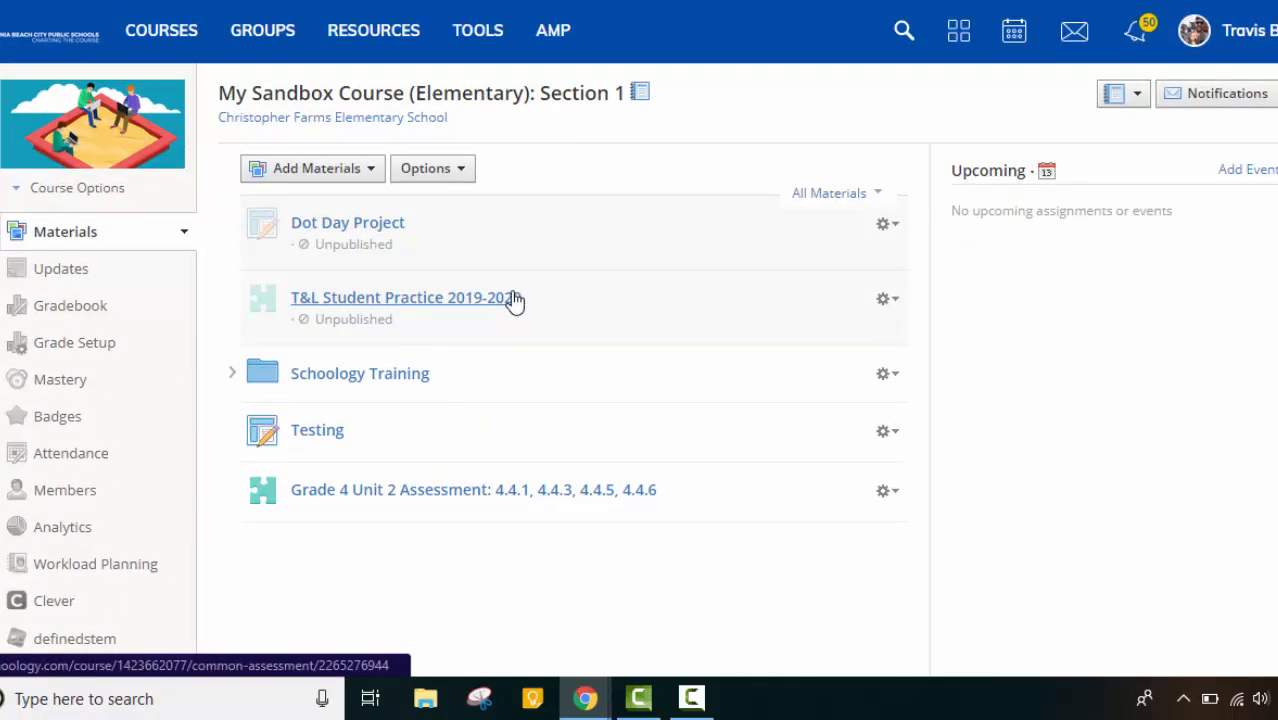